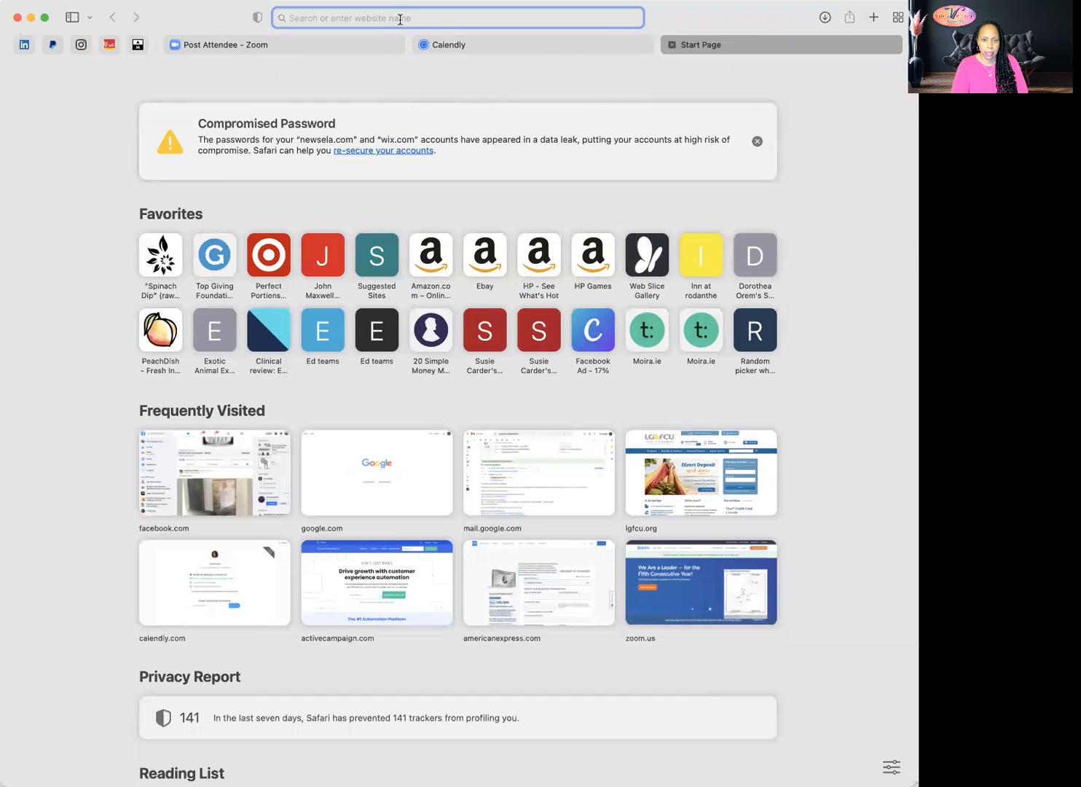
# Open the Calendly website at calendly.com
pyautogui.moveTo(437, 44)
pyautogui.write('calendly.com')
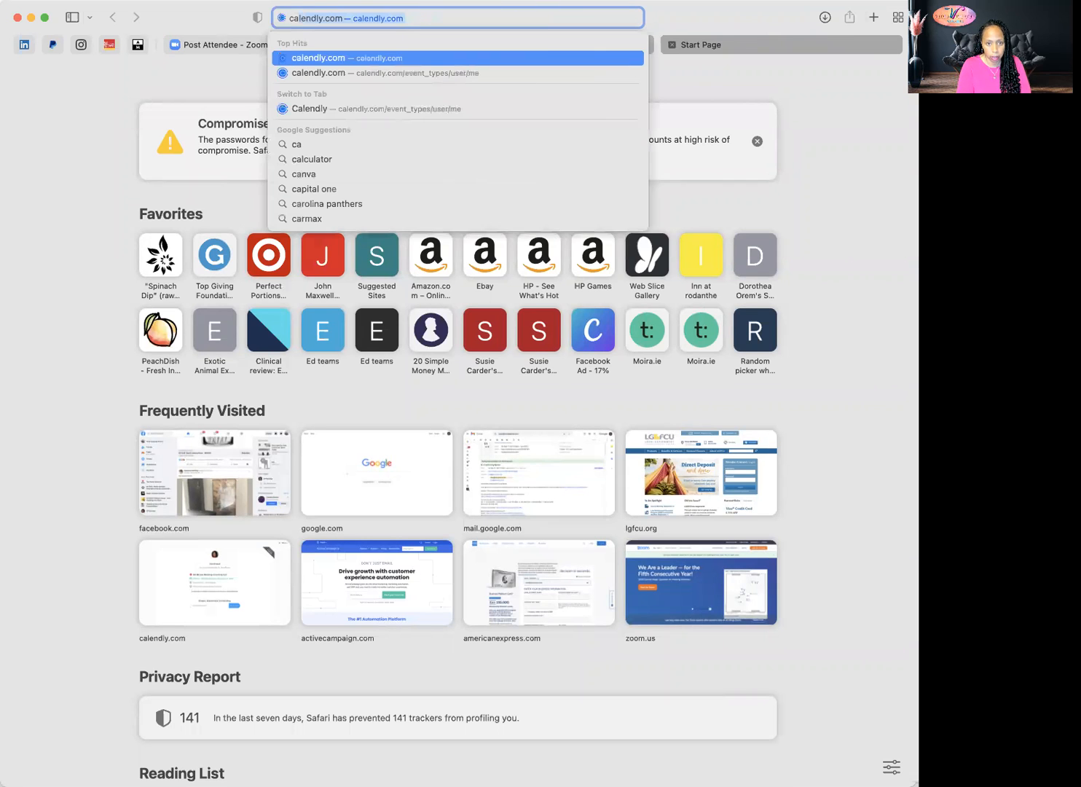
pyautogui.press('Return')
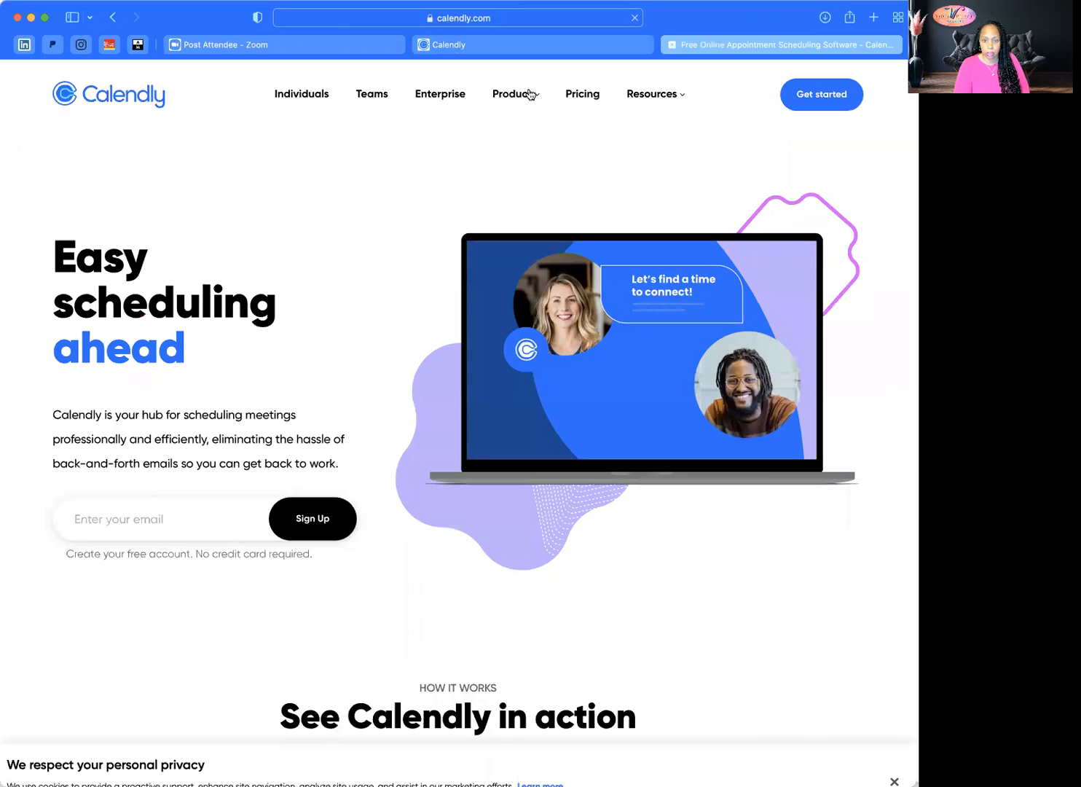
# Search the web for "calendly pricing" and open Calendly's own pricing page to review the subscription plans
pyautogui.click(495, 19)
pyautogui.press('BackSpace')
pyautogui.write('calendly pricing')
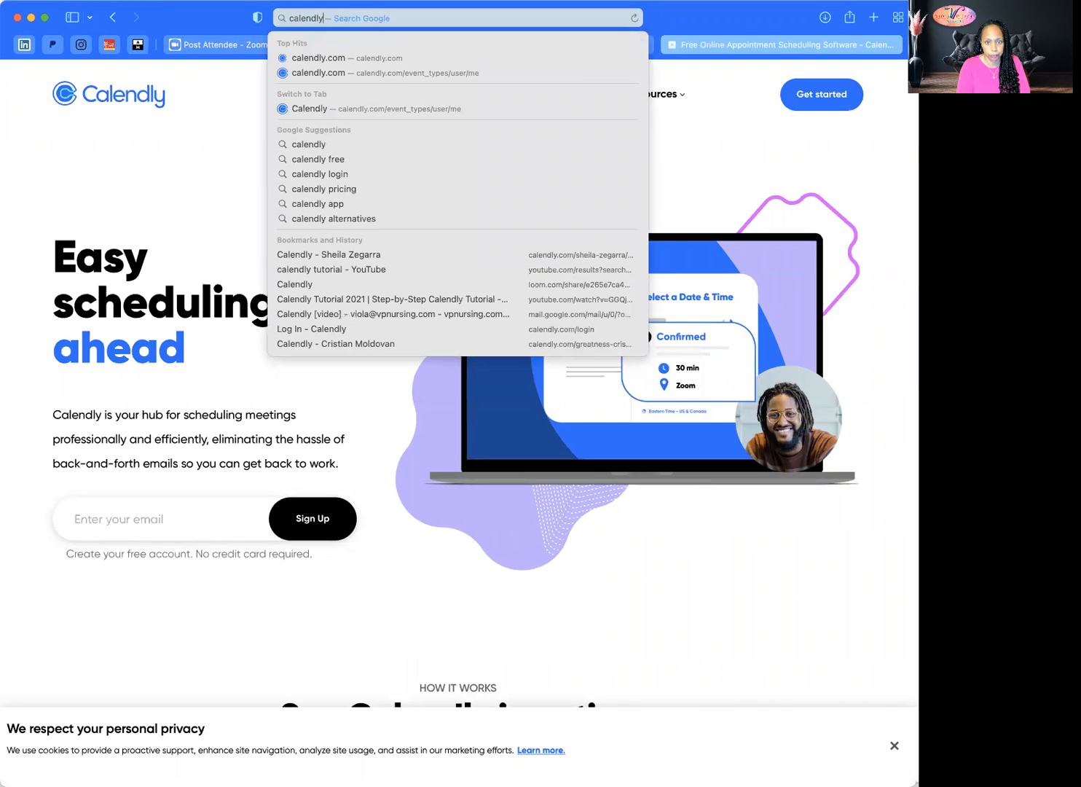
pyautogui.press('Return')
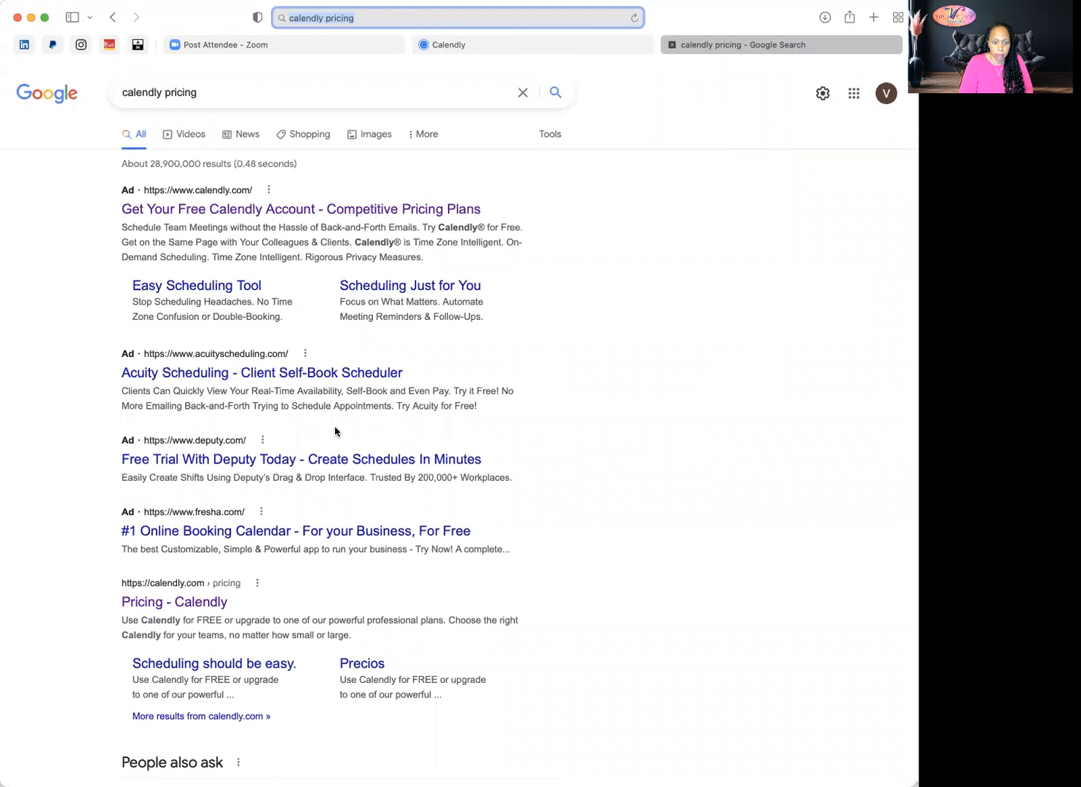
pyautogui.click(187, 600)
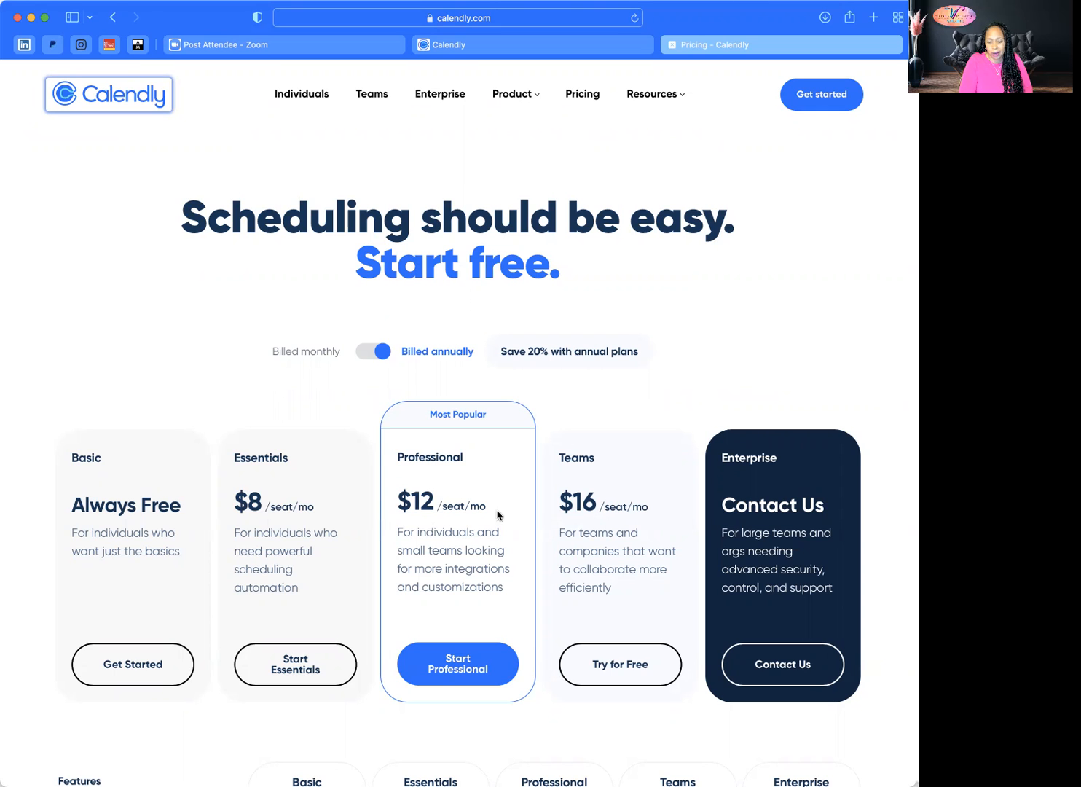
pyautogui.scroll(-3, 387, 510)
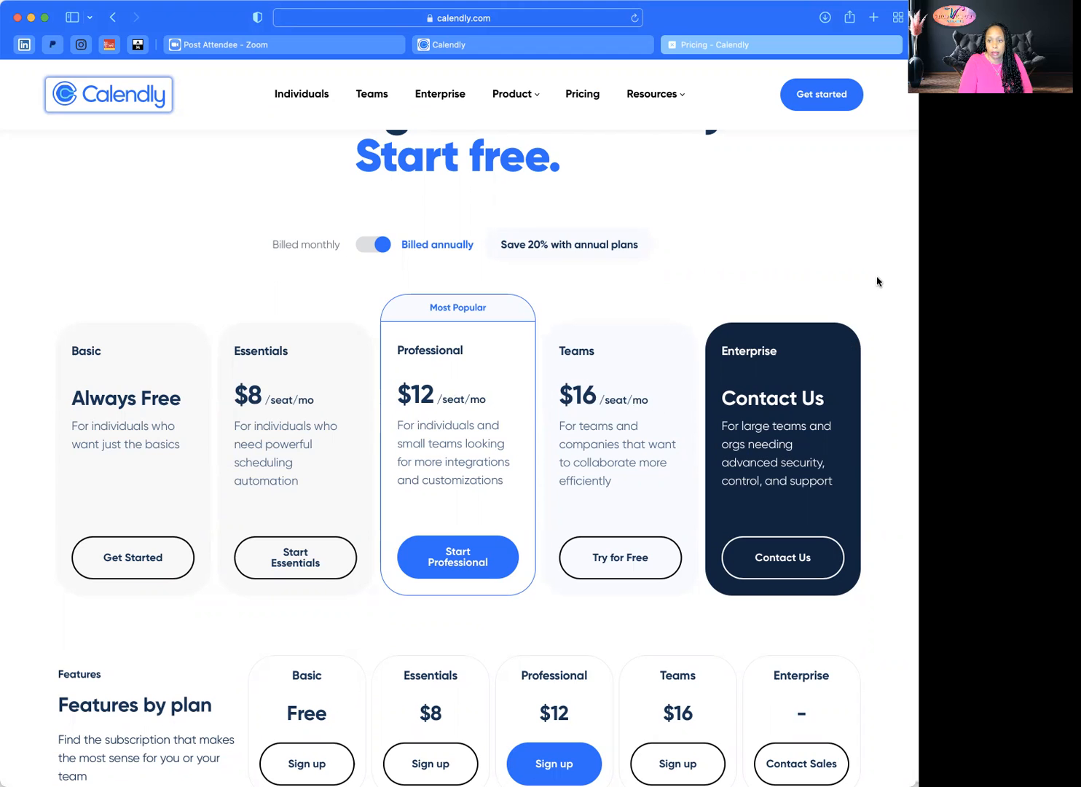
# Switch to the already open Calendly account page and look over the existing event types
pyautogui.click(489, 51)
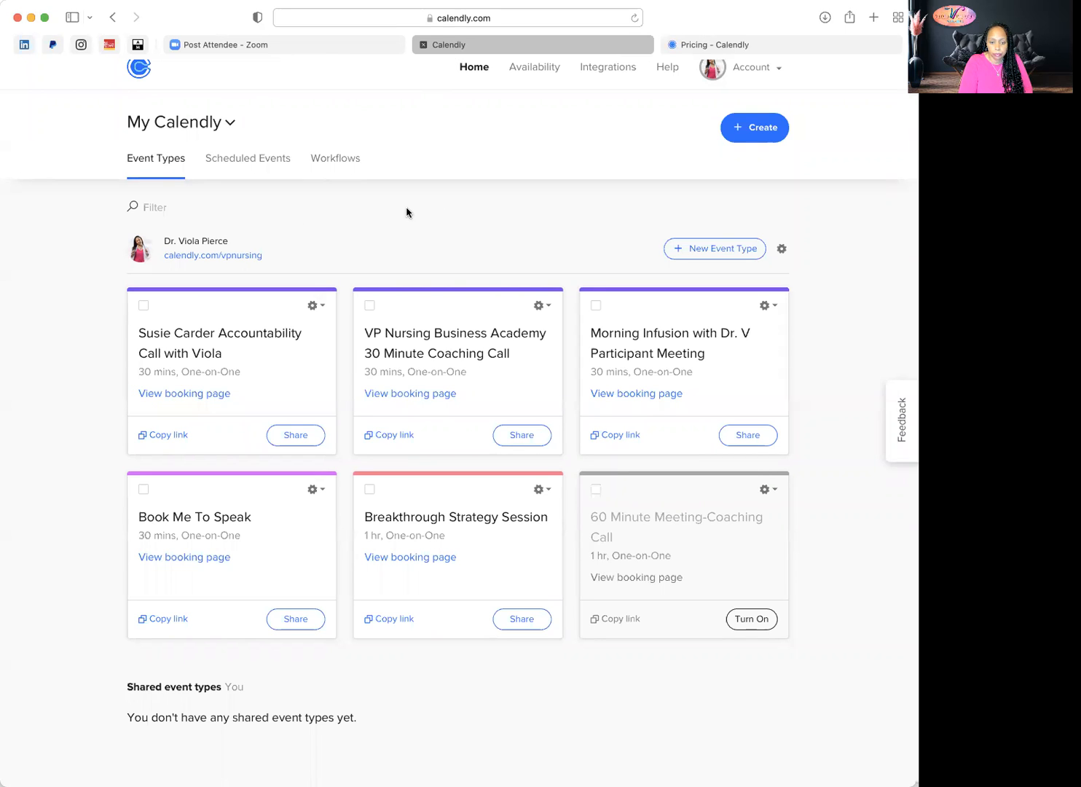
pyautogui.scroll(-1, 292, 182)
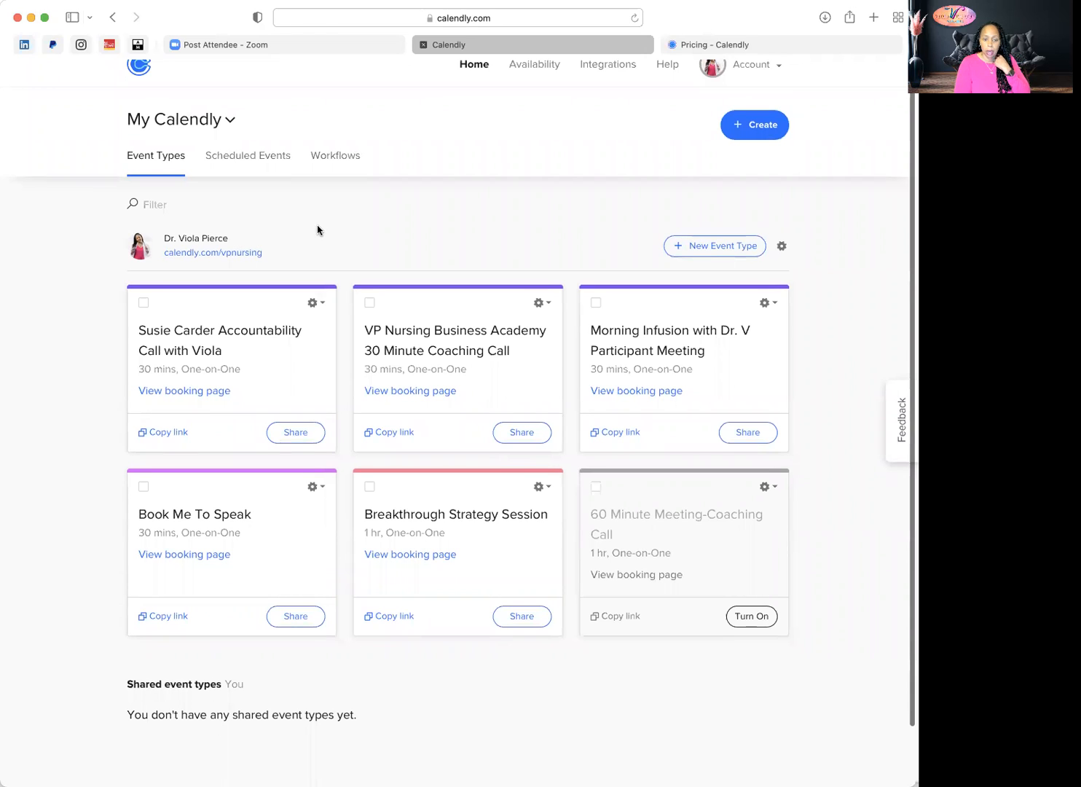
pyautogui.scroll(1, 304, 230)
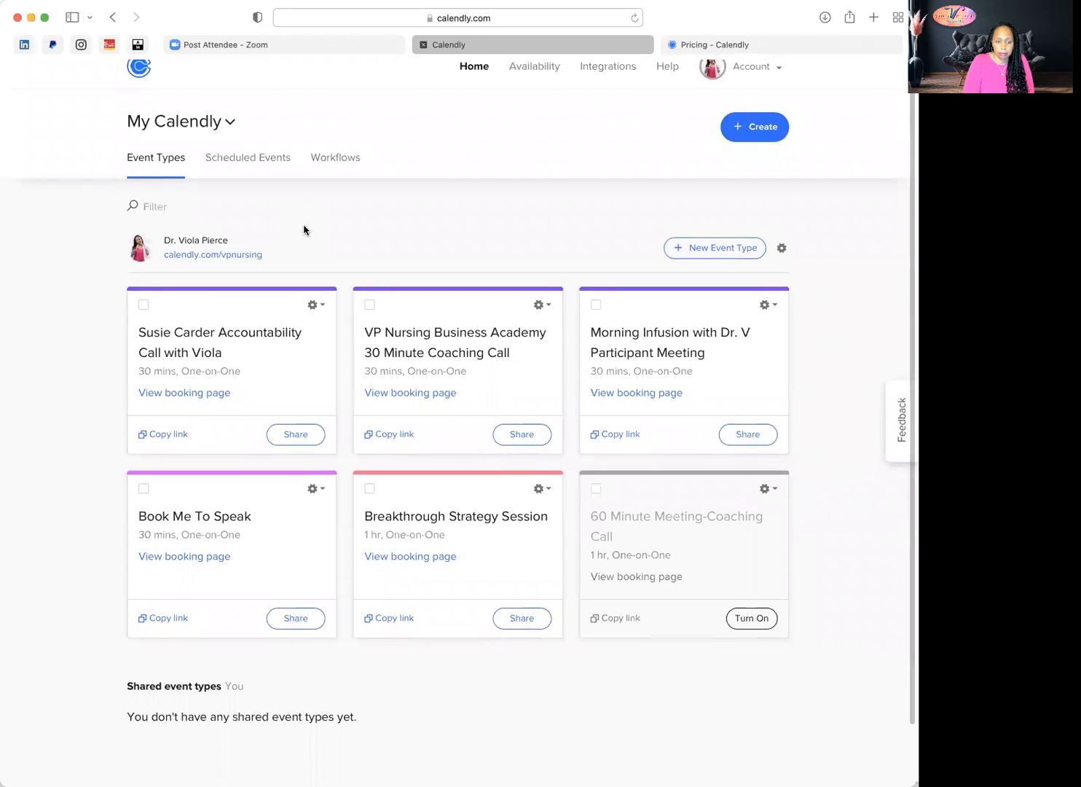
pyautogui.scroll(-1, 212, 234)
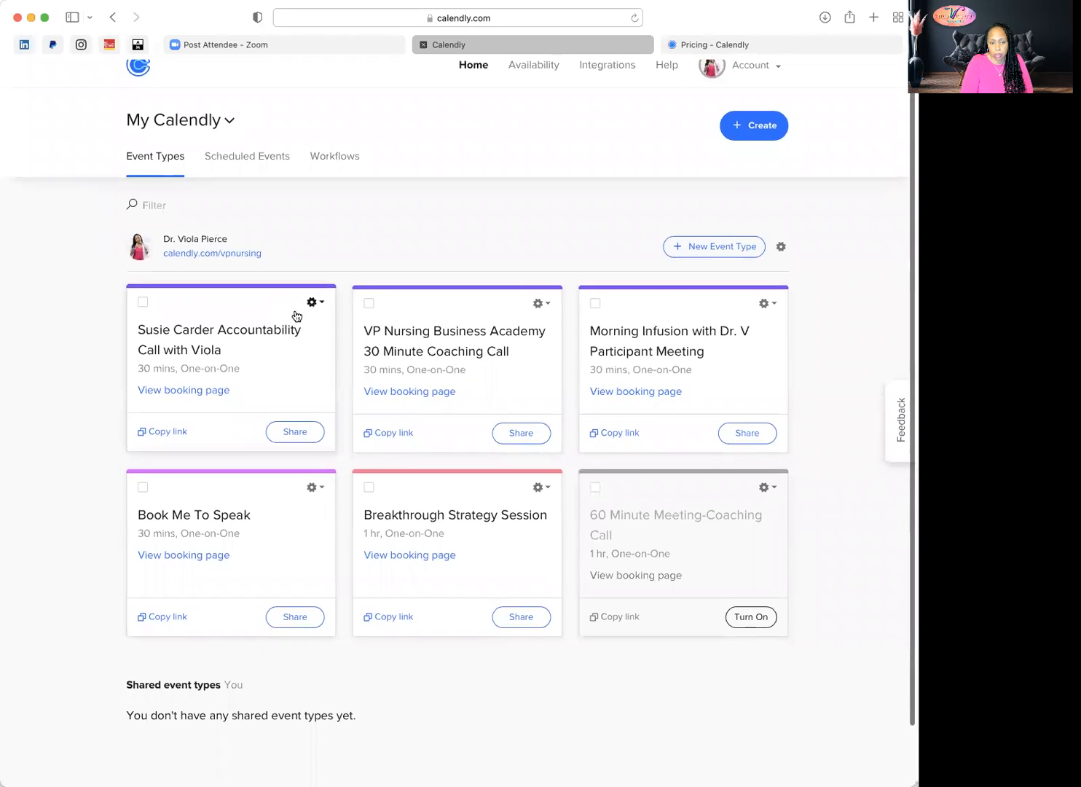
pyautogui.scroll(1, 271, 274)
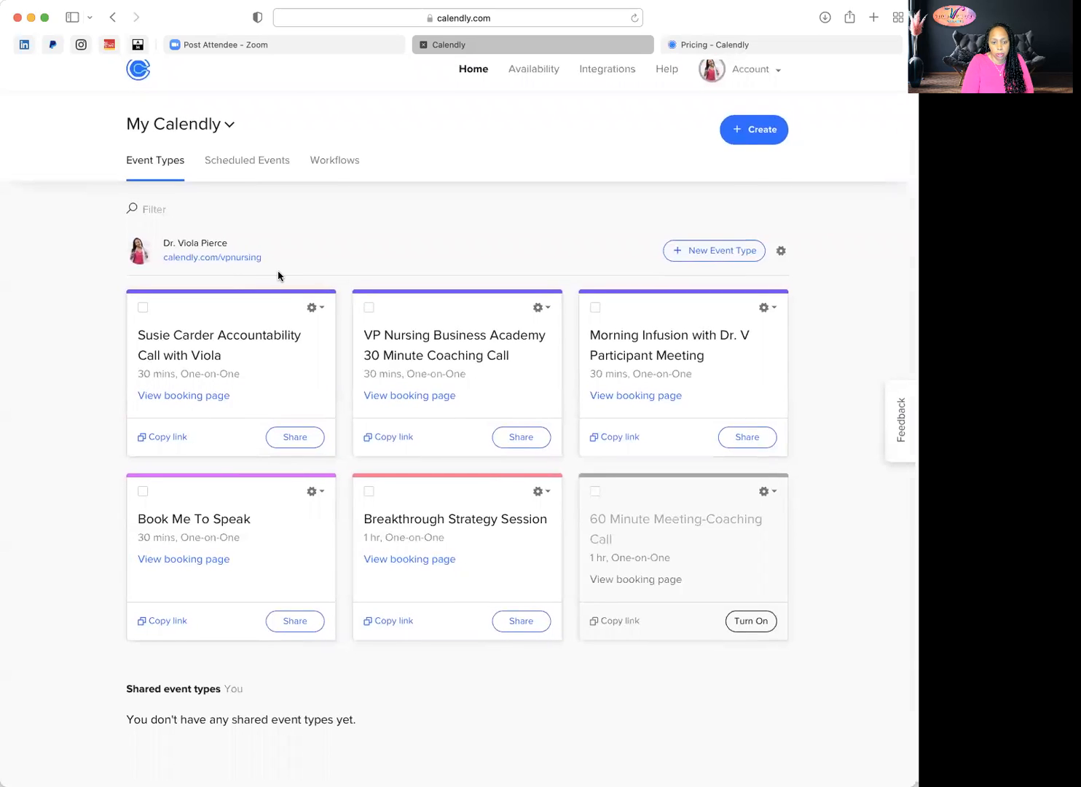
pyautogui.hscroll(1, 278, 276)
pyautogui.hscroll(-1, 278, 276)
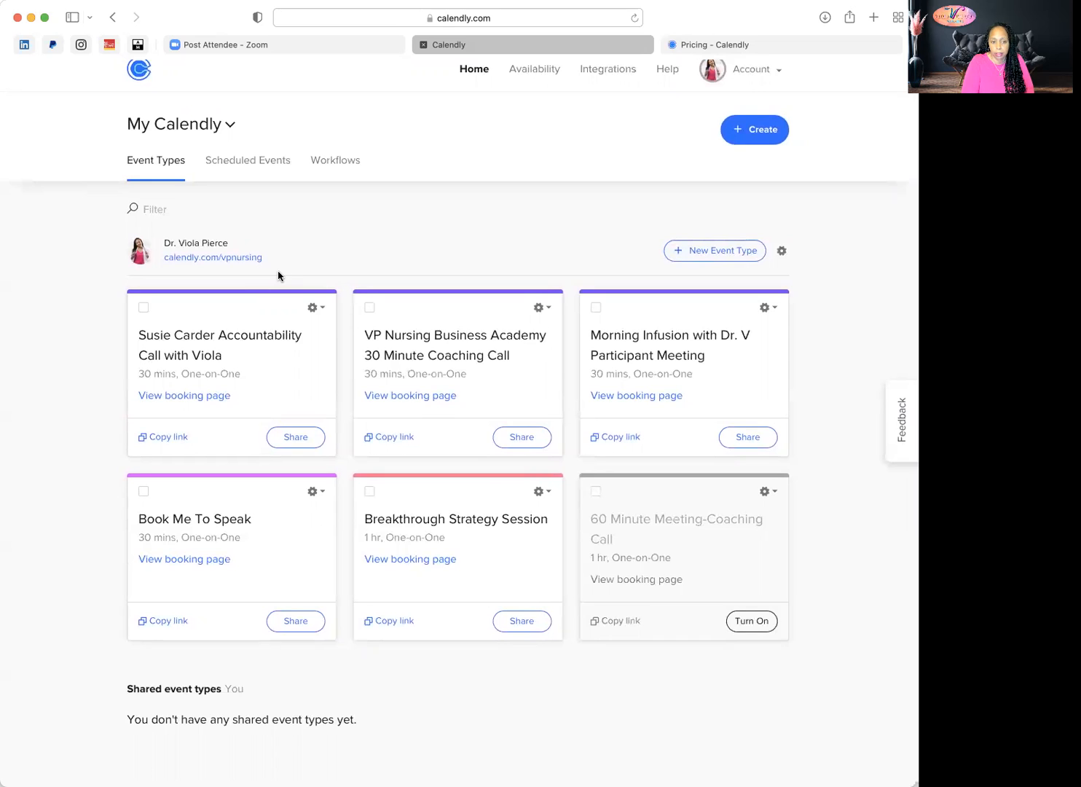
pyautogui.hscroll(1, 279, 276)
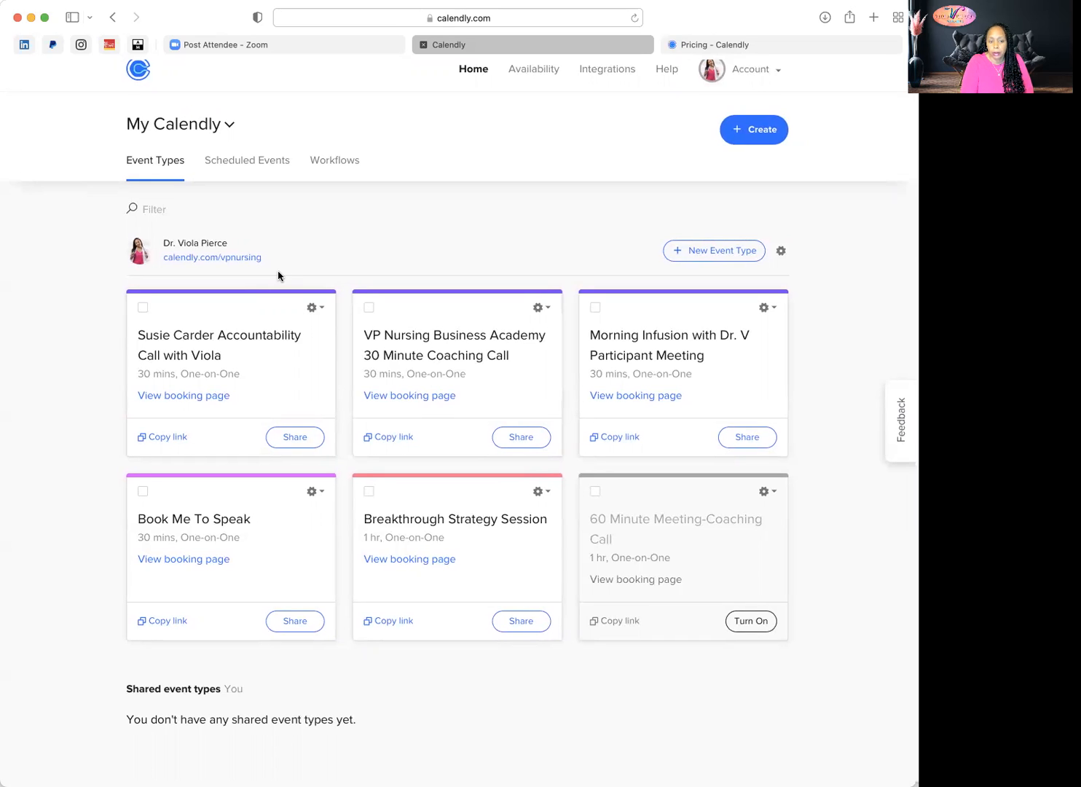
pyautogui.hscroll(-1, 278, 276)
pyautogui.scroll(-1, 278, 276)
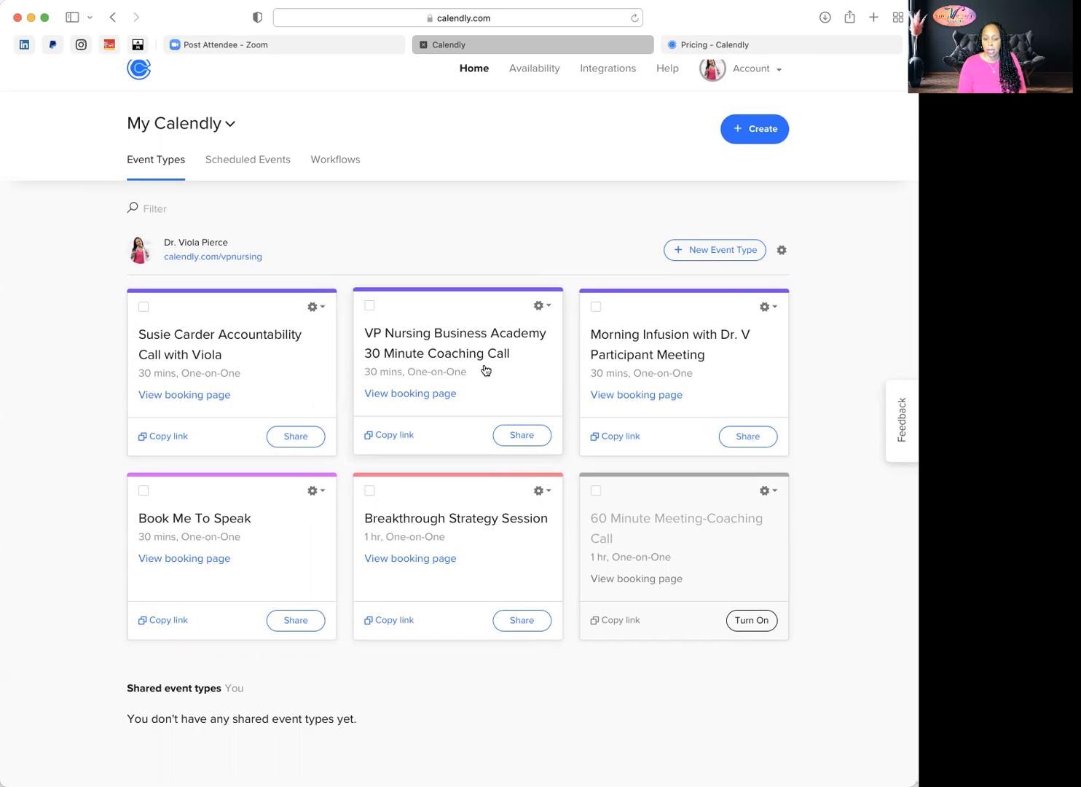
pyautogui.scroll(1, 484, 371)
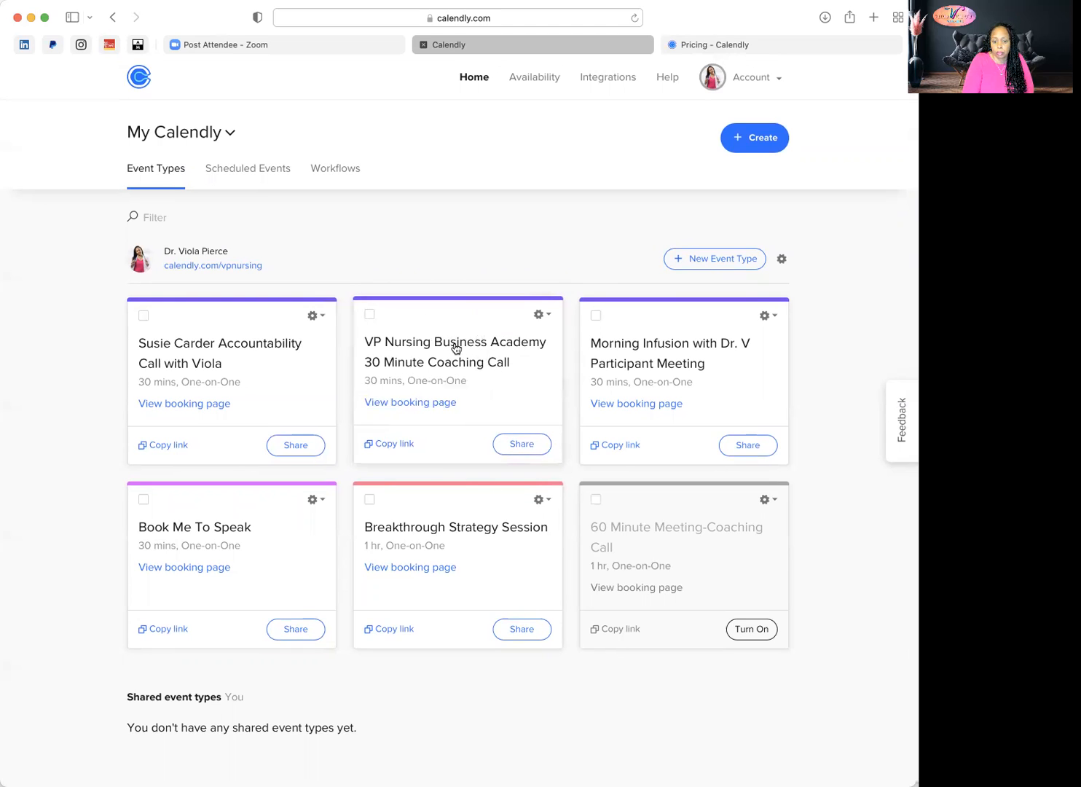
pyautogui.scroll(-1, 510, 351)
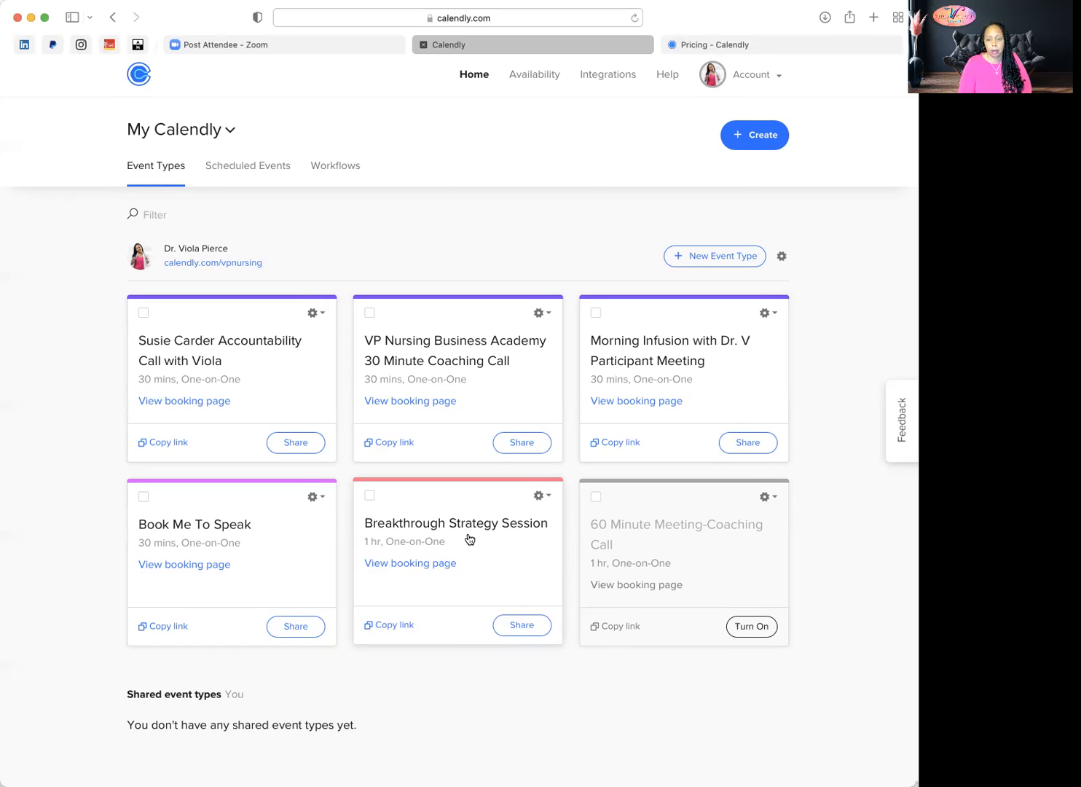
pyautogui.scroll(-1, 470, 540)
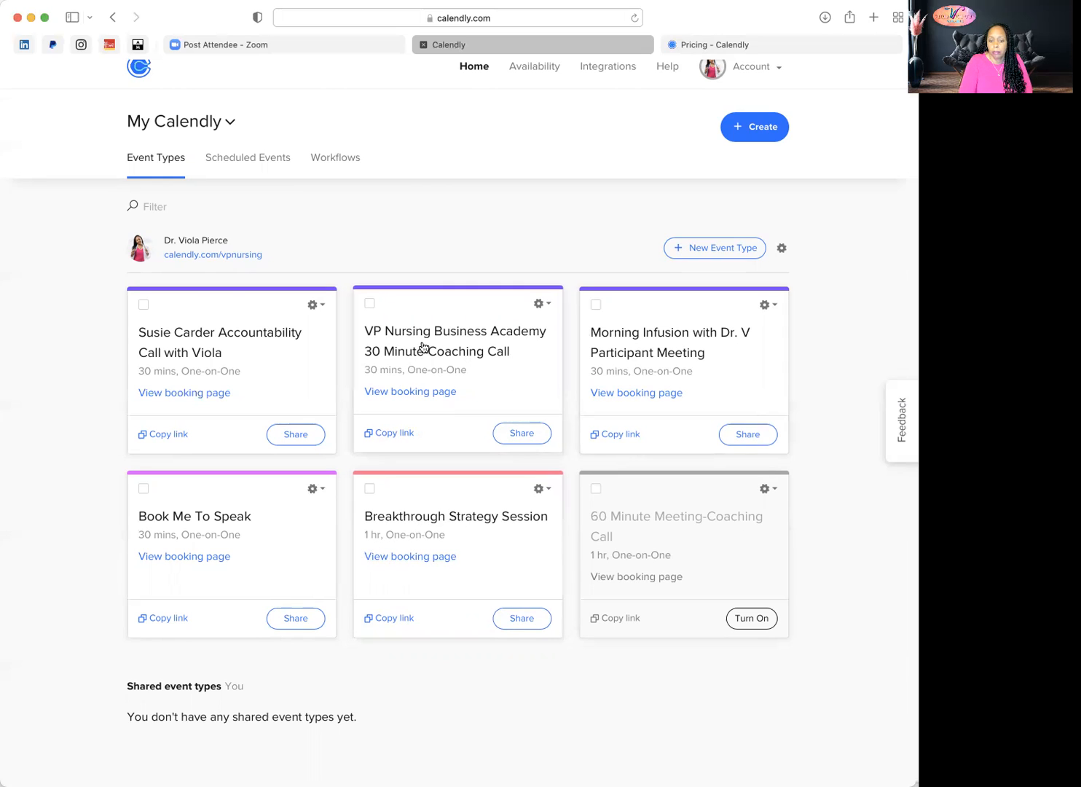
# Open the VP Nursing Business Academy 30 Minute Coaching Call event type and review its invitee questions and active workflows
pyautogui.click(449, 354)
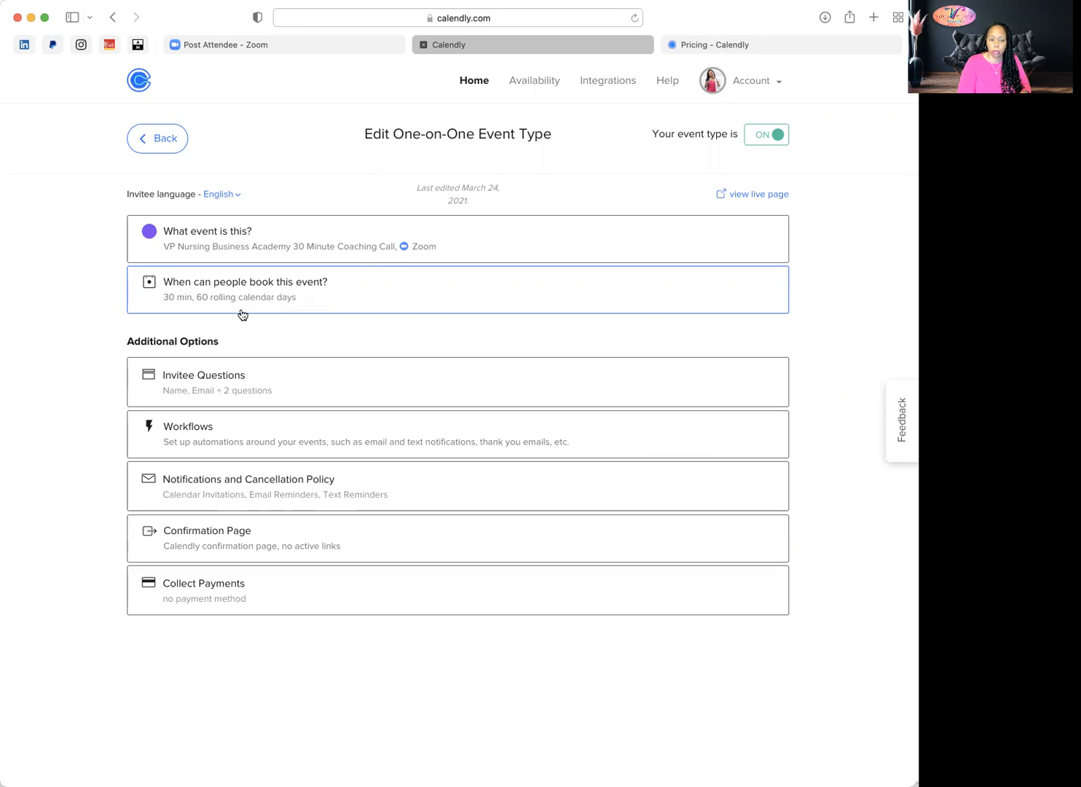
pyautogui.click(200, 380)
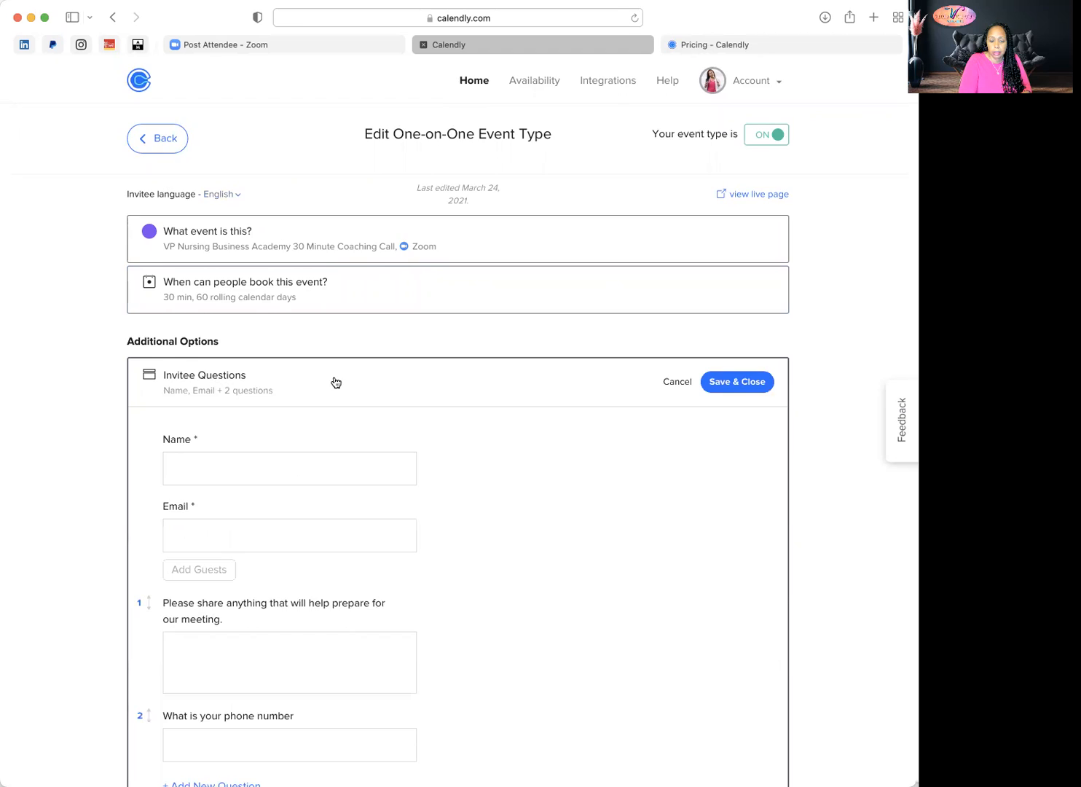
pyautogui.scroll(-5, 336, 382)
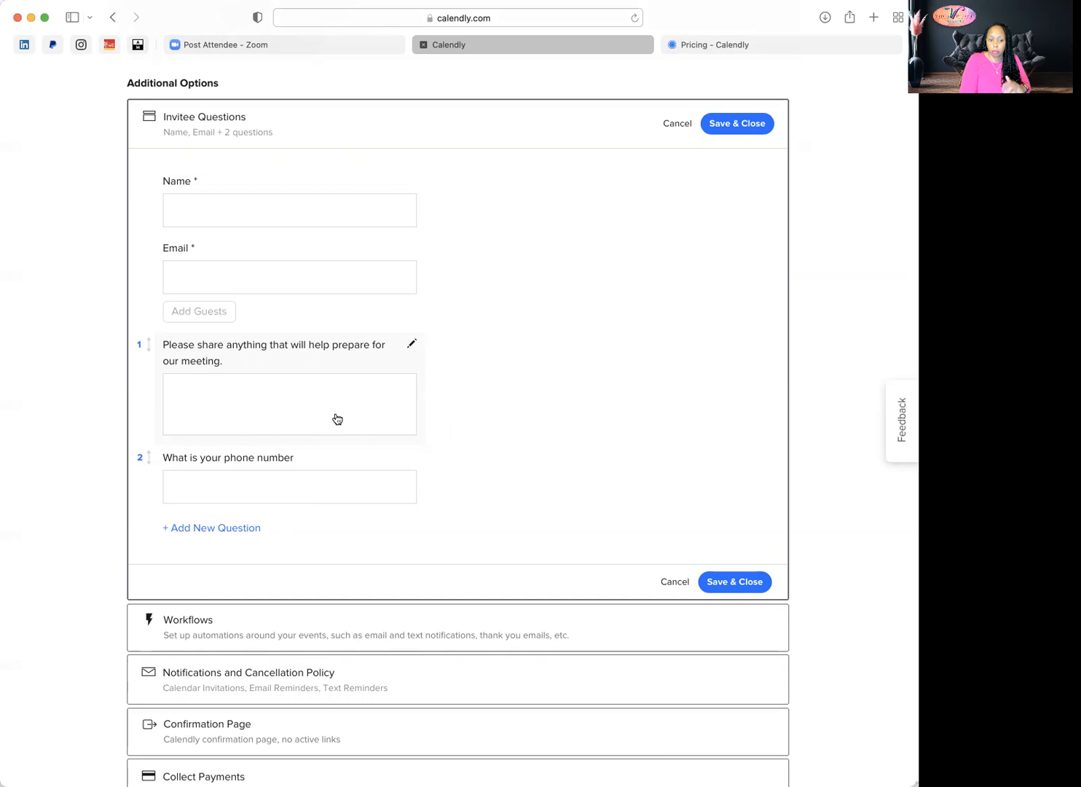
pyautogui.click(198, 621)
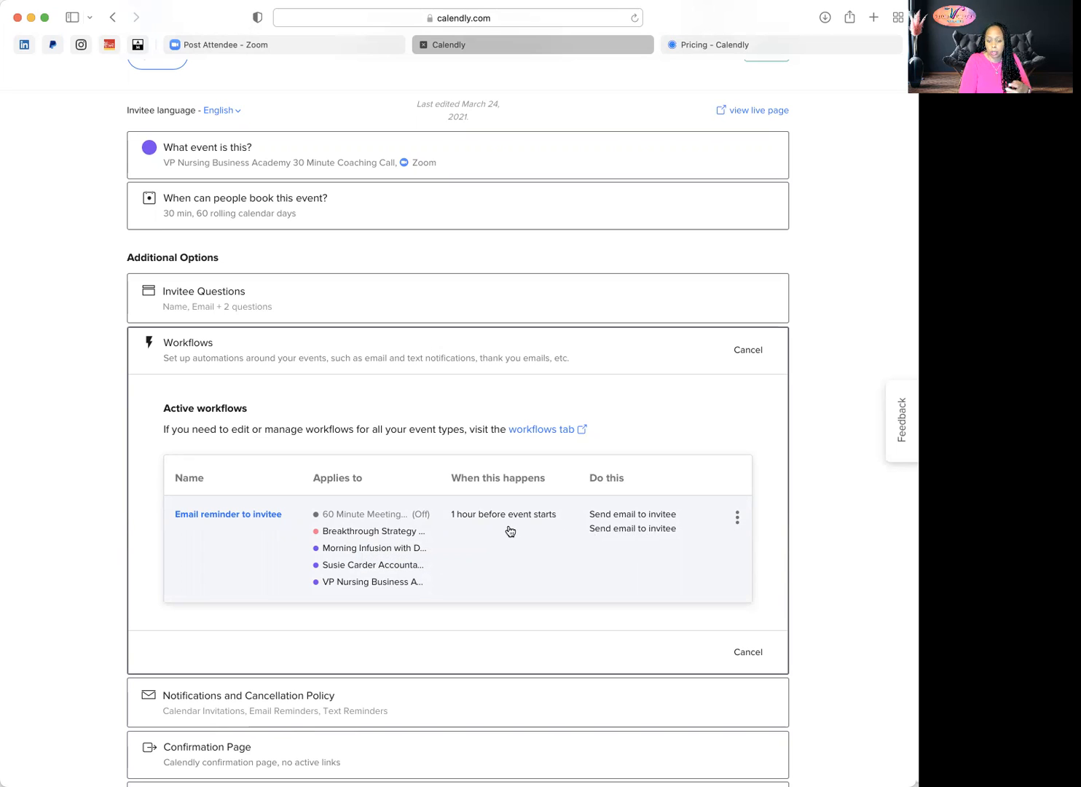
pyautogui.scroll(-3, 498, 529)
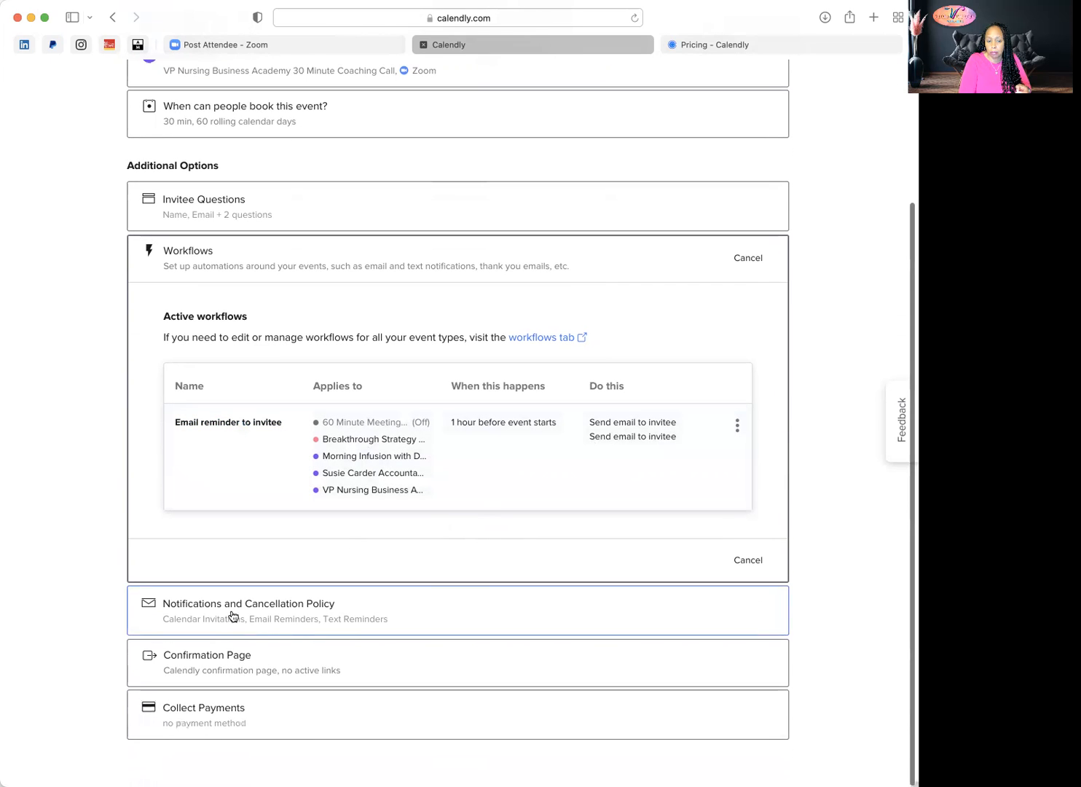
# Review the event type's notification and cancellation policy settings, including email reminders, email follow-up and text reminders
pyautogui.click(248, 608)
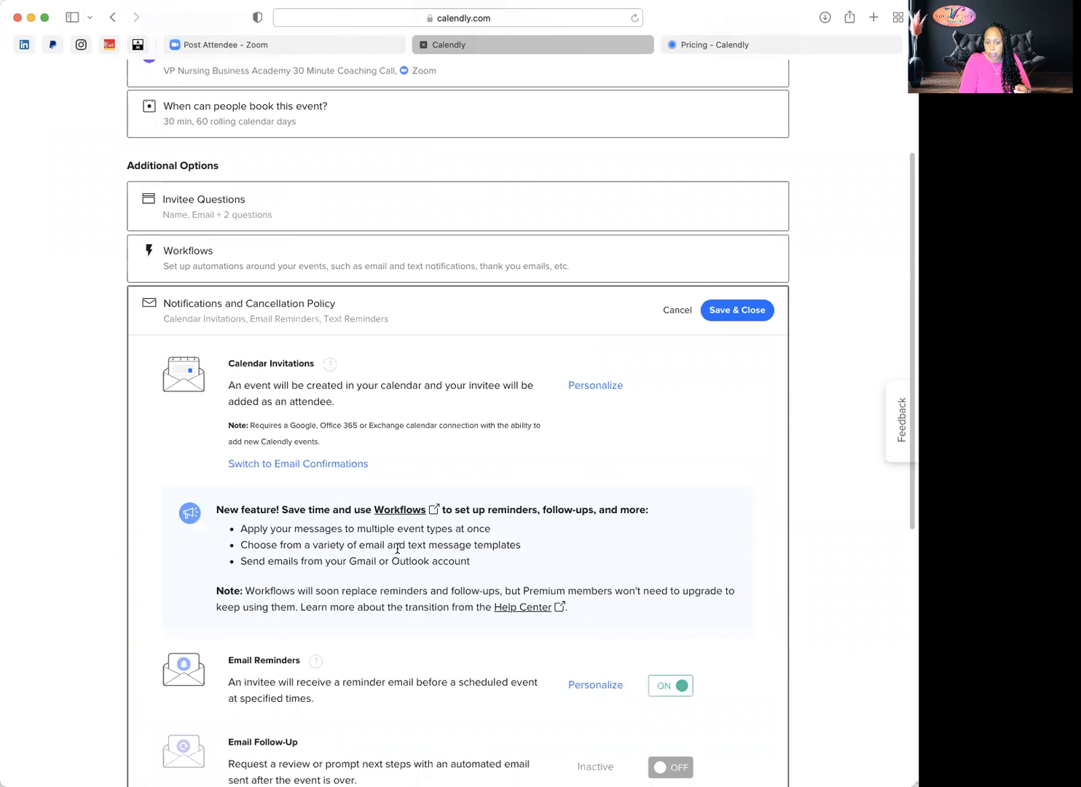
pyautogui.scroll(-3, 397, 548)
pyautogui.scroll(-2, 397, 548)
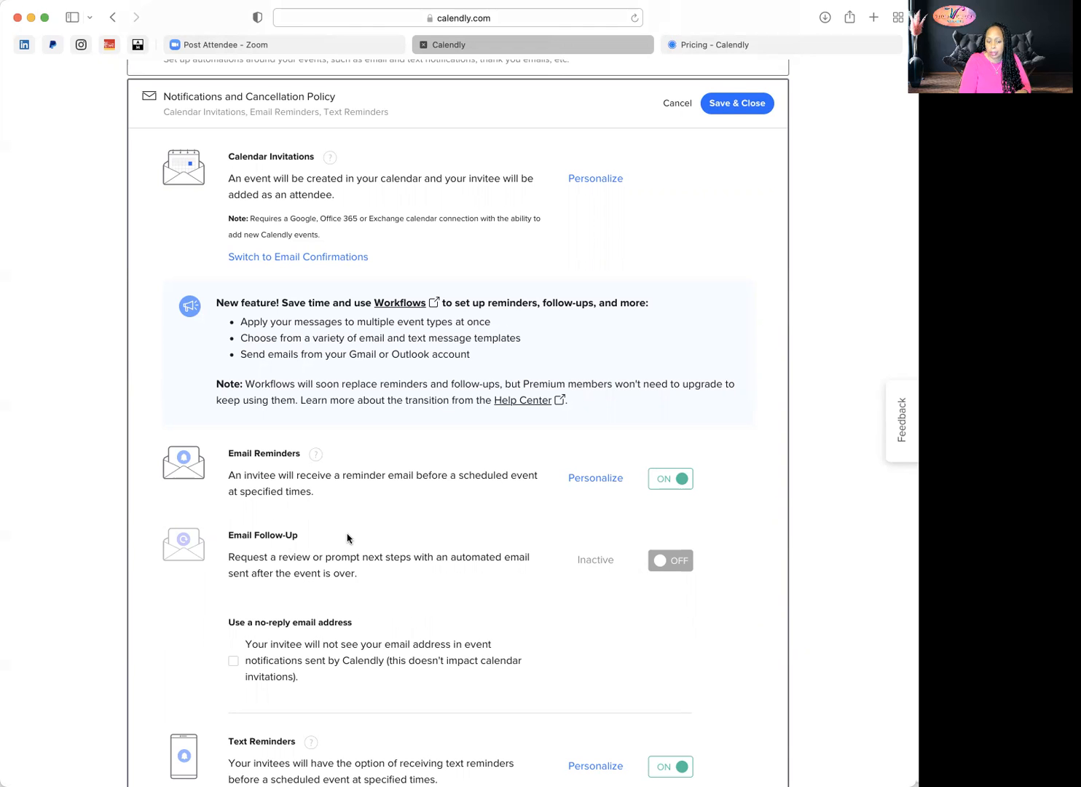
pyautogui.scroll(-5, 347, 537)
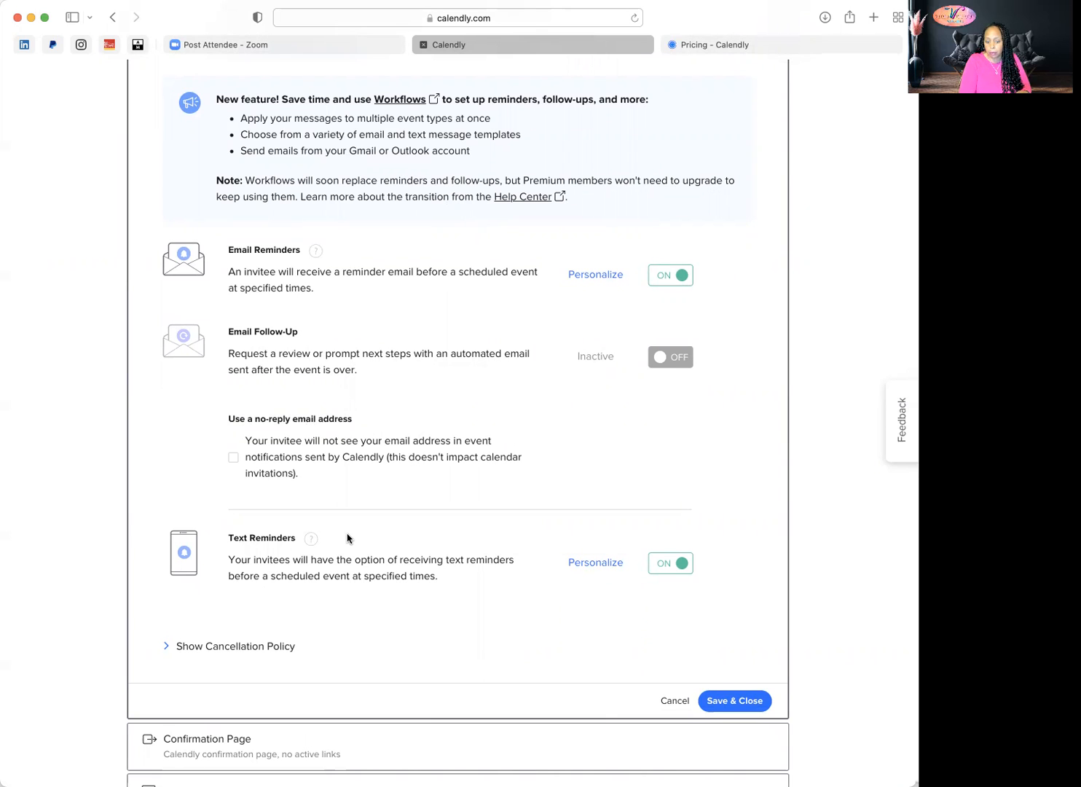
pyautogui.scroll(-3, 347, 538)
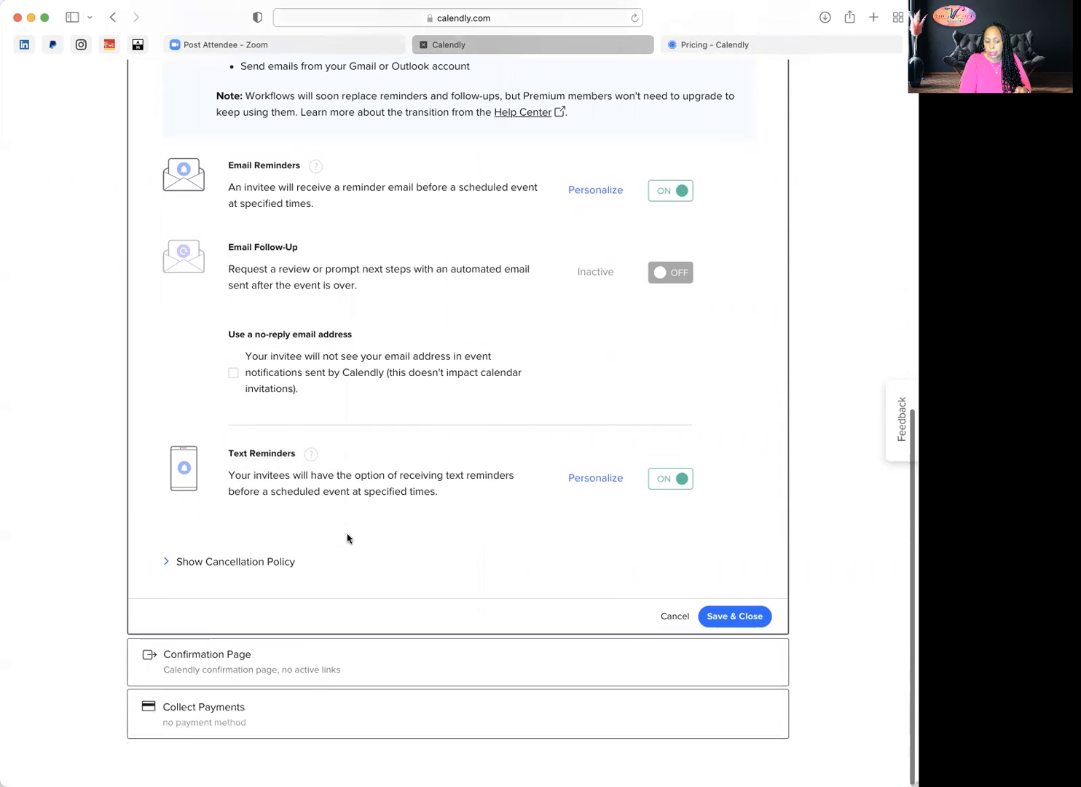
# Examine the event type's confirmation page options
pyautogui.click(224, 657)
pyautogui.scroll(10, 410, 514)
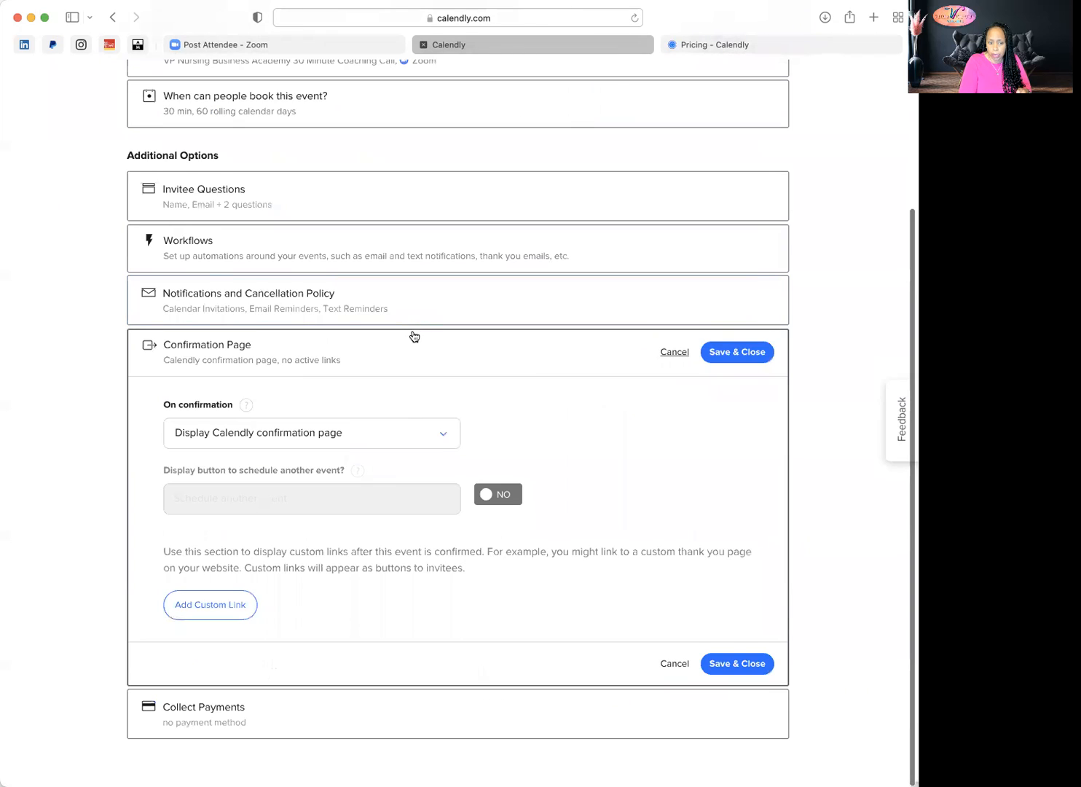
pyautogui.scroll(1, 413, 337)
pyautogui.scroll(1, 412, 338)
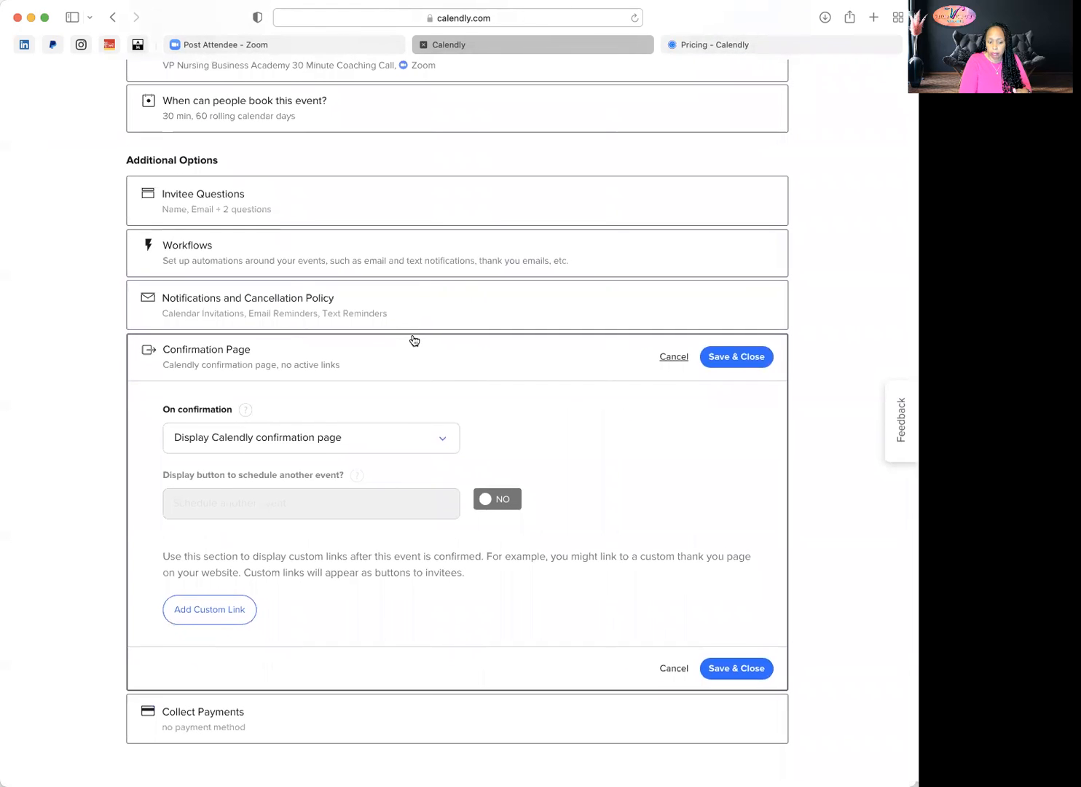
pyautogui.scroll(1, 196, 679)
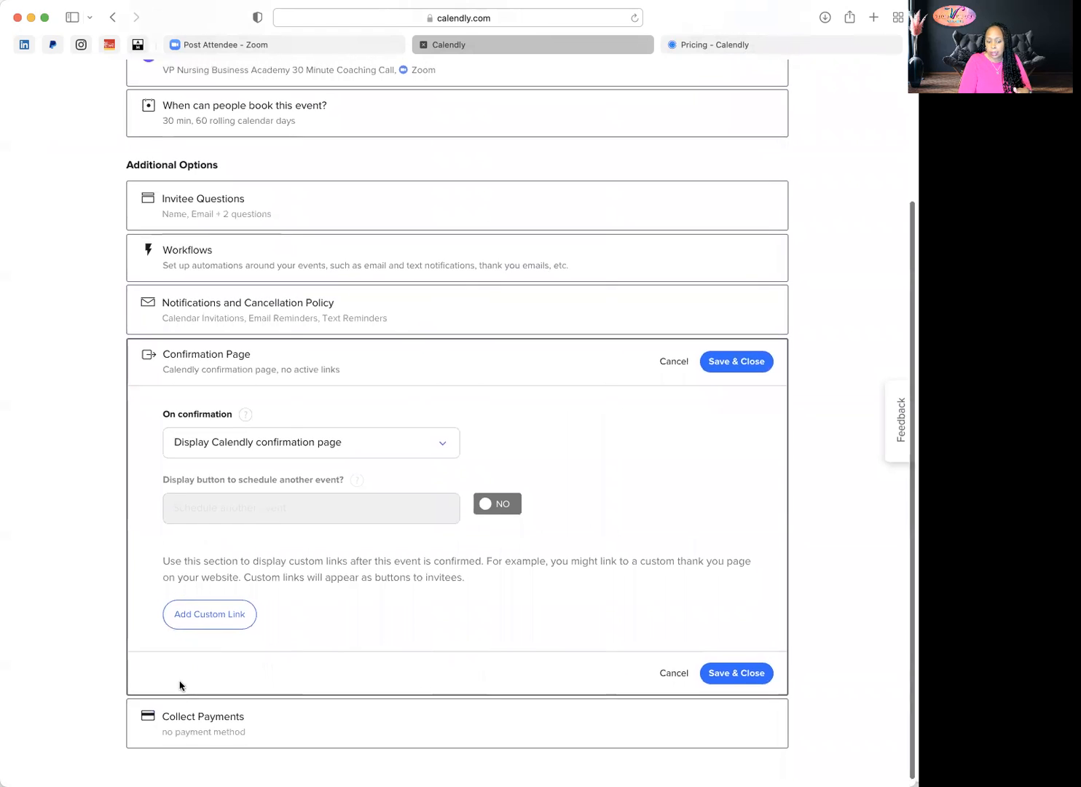
# Check the event type's payment collection options and return to the event types overview
pyautogui.click(208, 717)
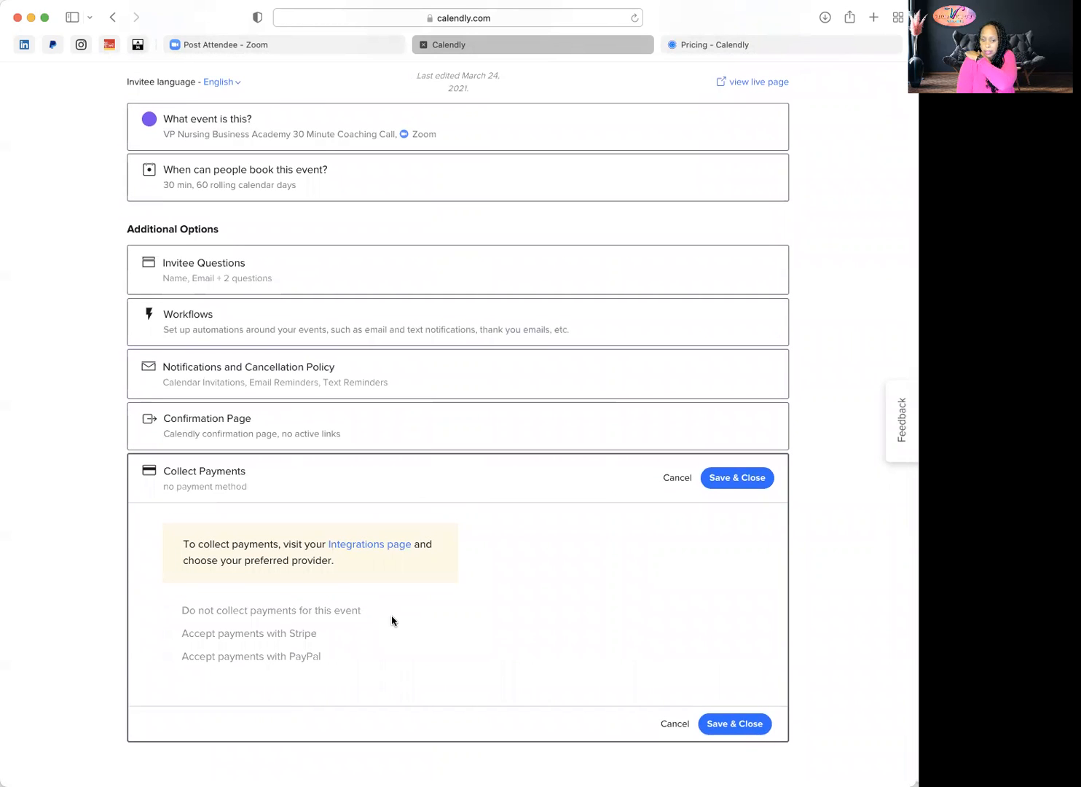
pyautogui.scroll(3, 392, 620)
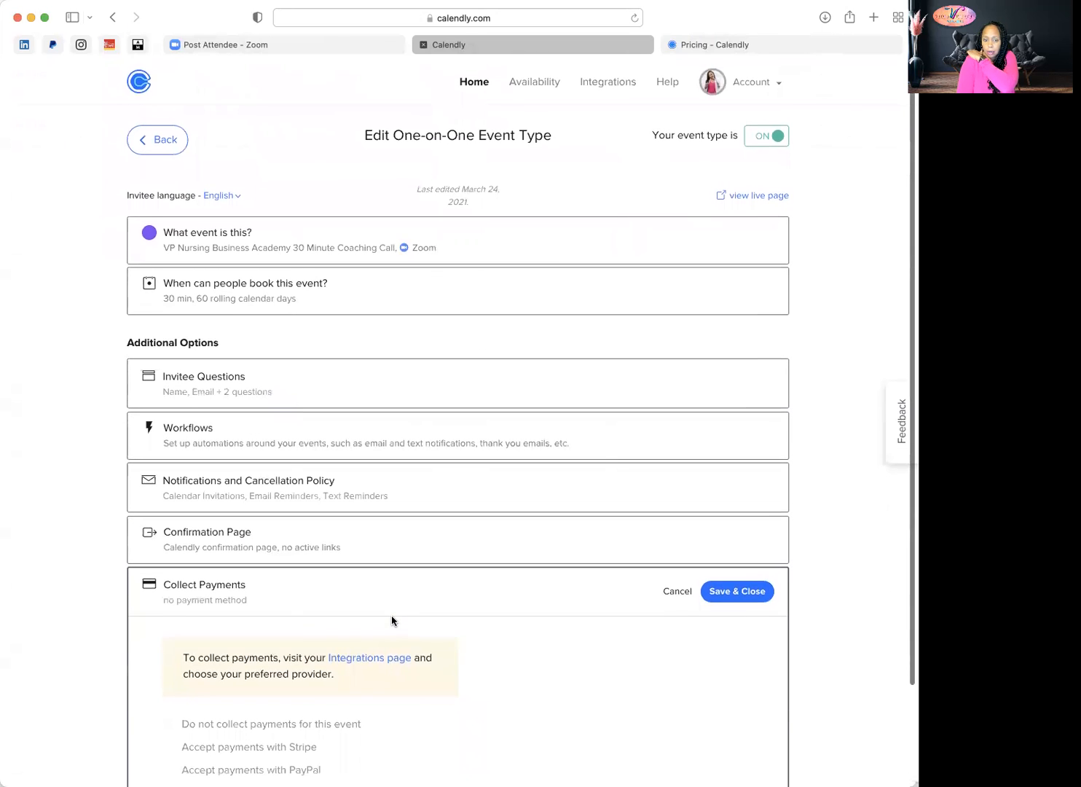
pyautogui.click(146, 139)
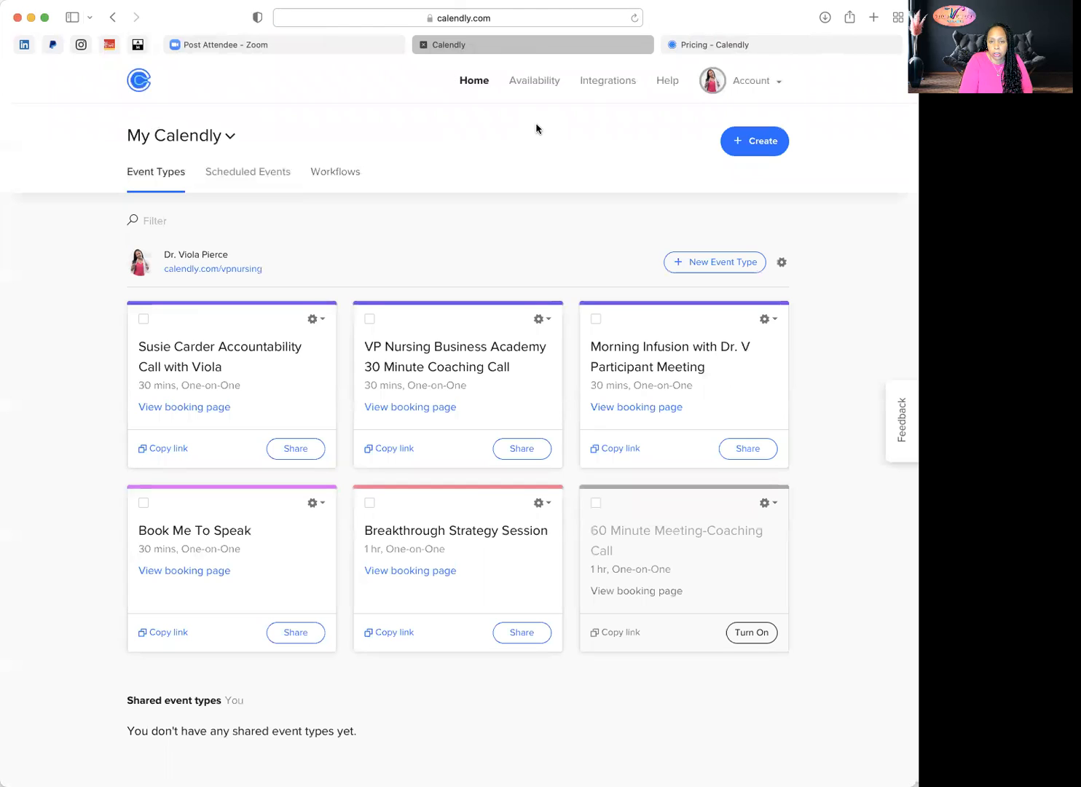
# Open the availability settings and review the October 2021 calendar of the Working hours schedule
pyautogui.click(540, 82)
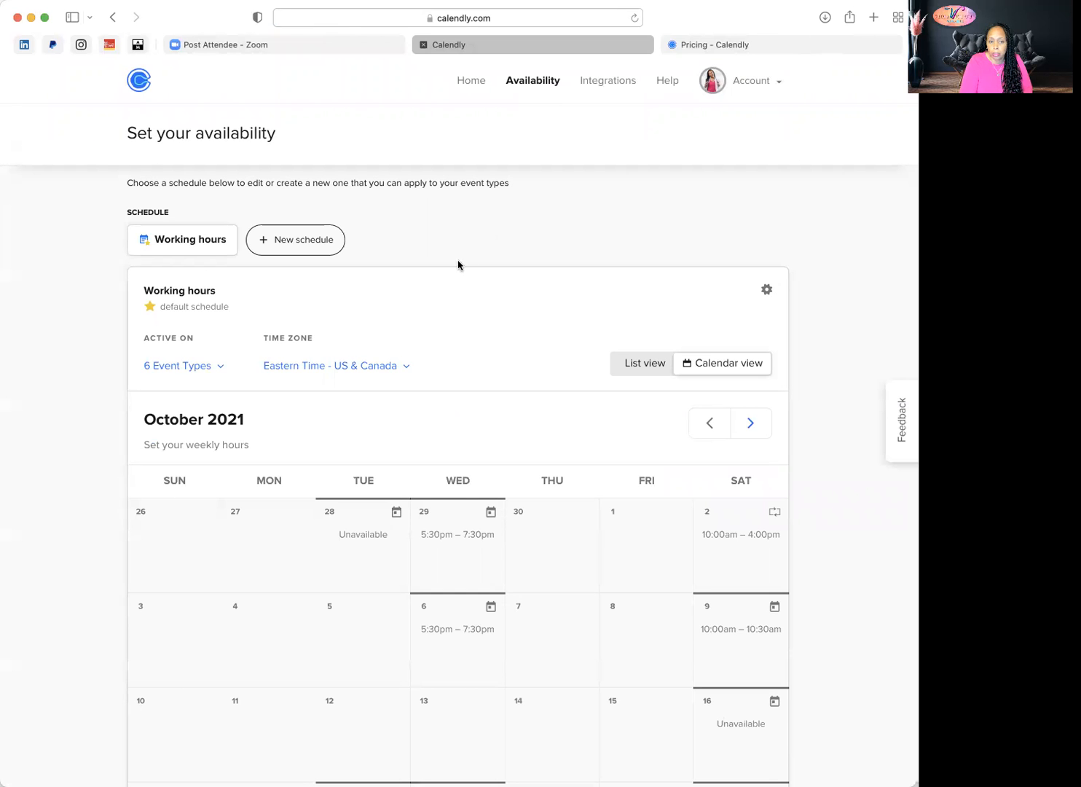
pyautogui.scroll(-5, 457, 264)
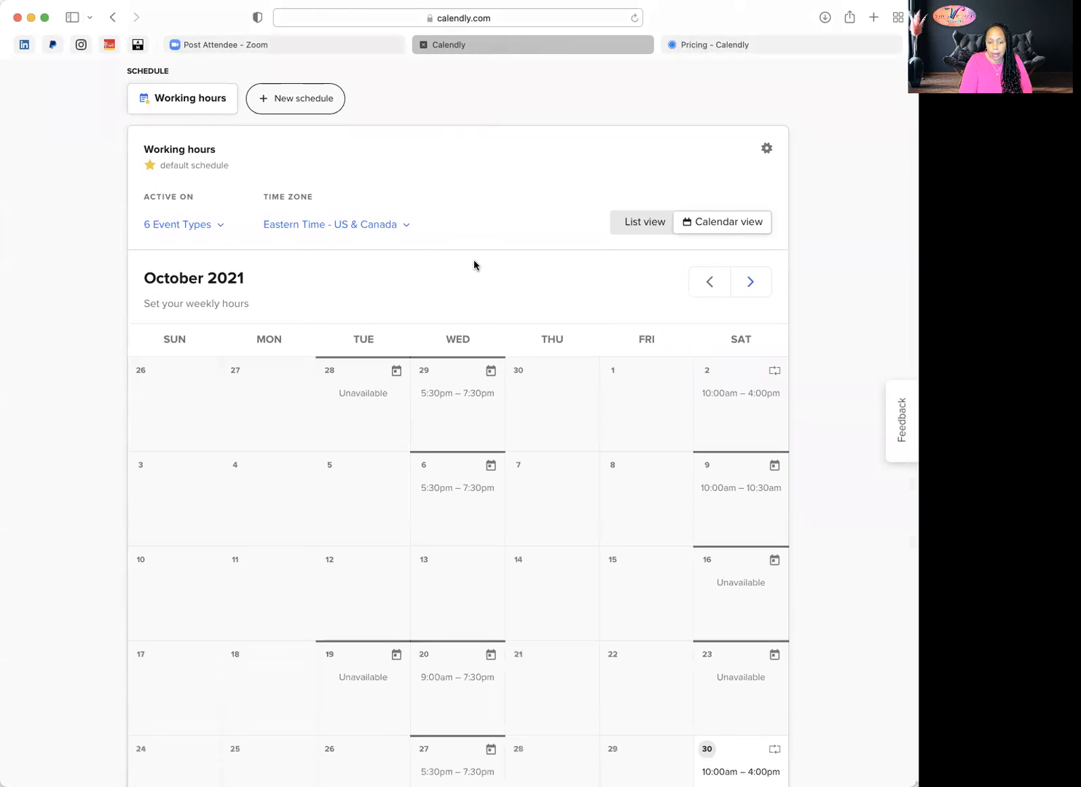
pyautogui.scroll(-5, 474, 265)
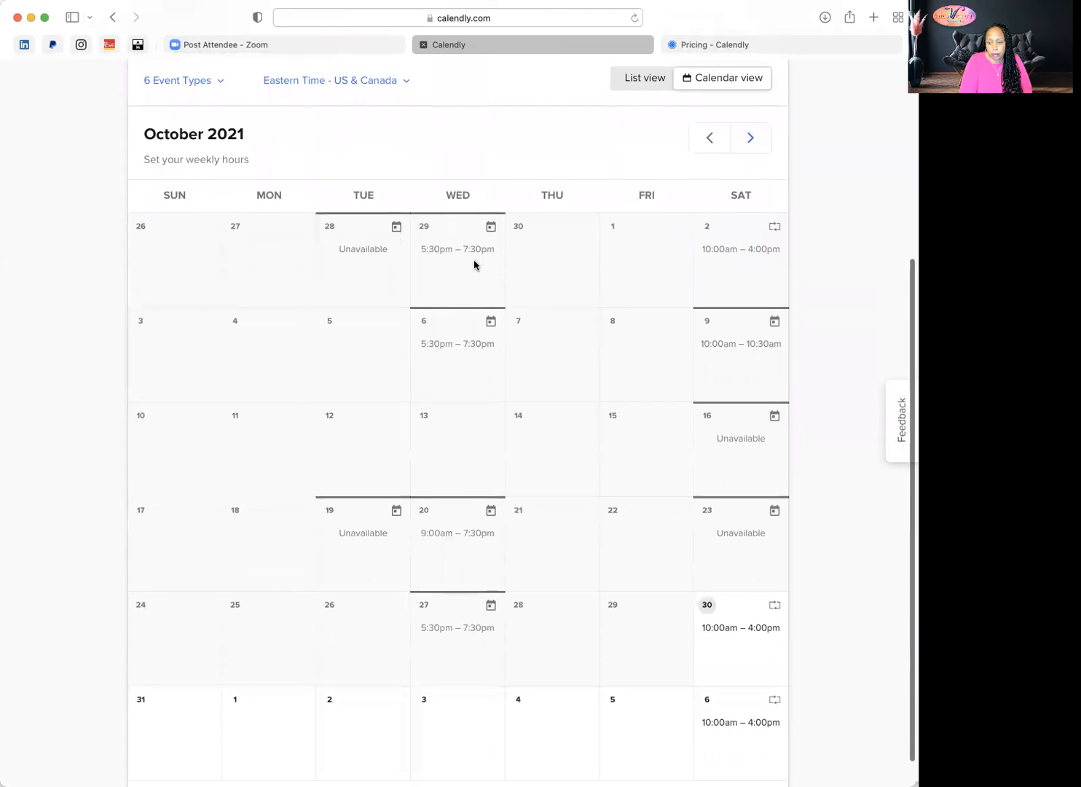
# Look over the remaining weeks of the October 2021 availability calendar, including custom hours and unavailable dates
pyautogui.scroll(-2, 474, 266)
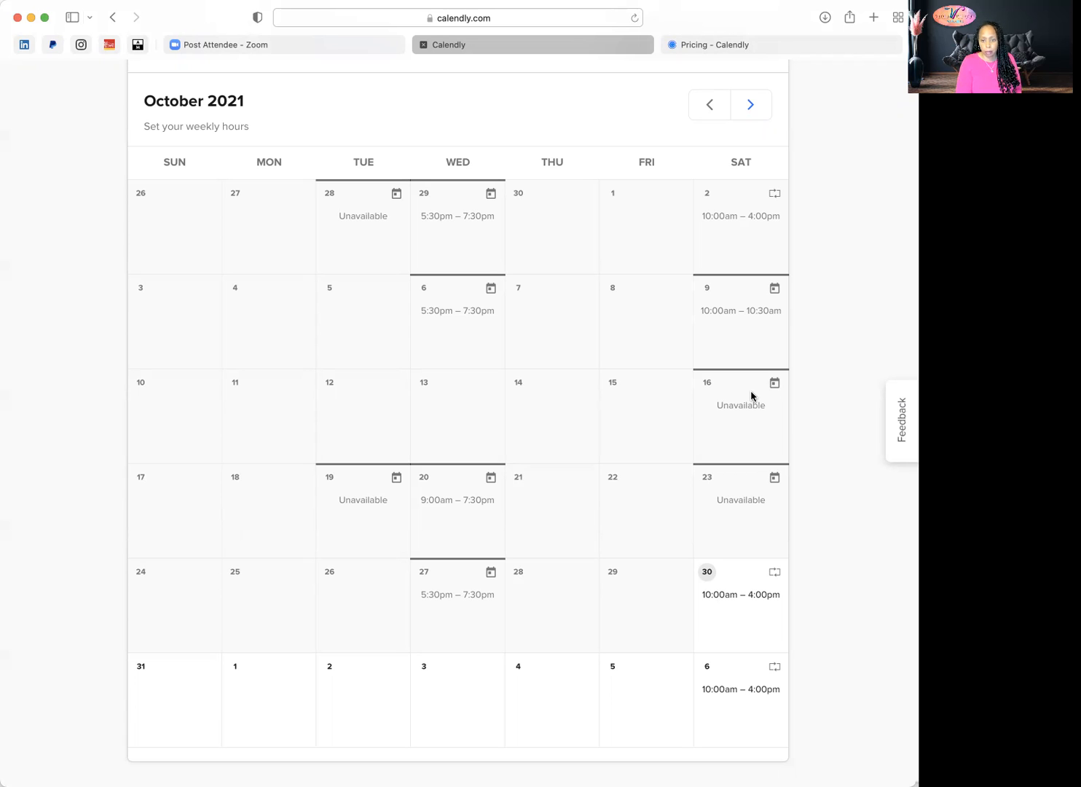
pyautogui.scroll(5, 751, 395)
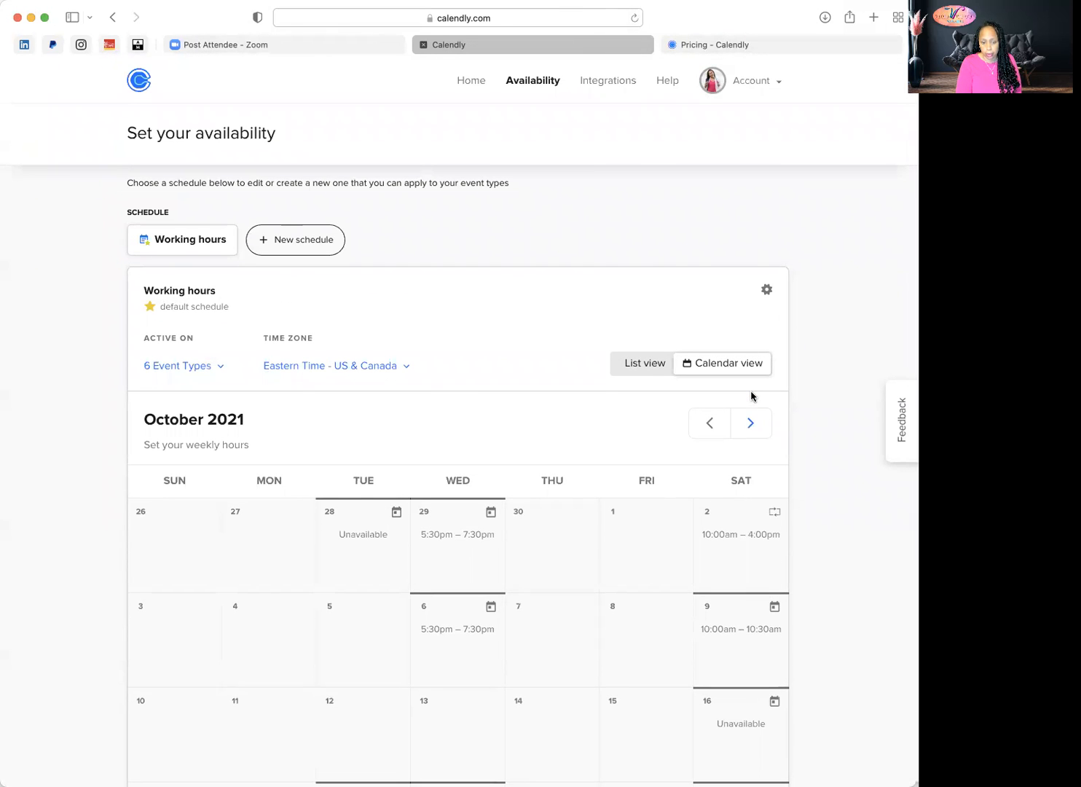
pyautogui.scroll(-5, 751, 396)
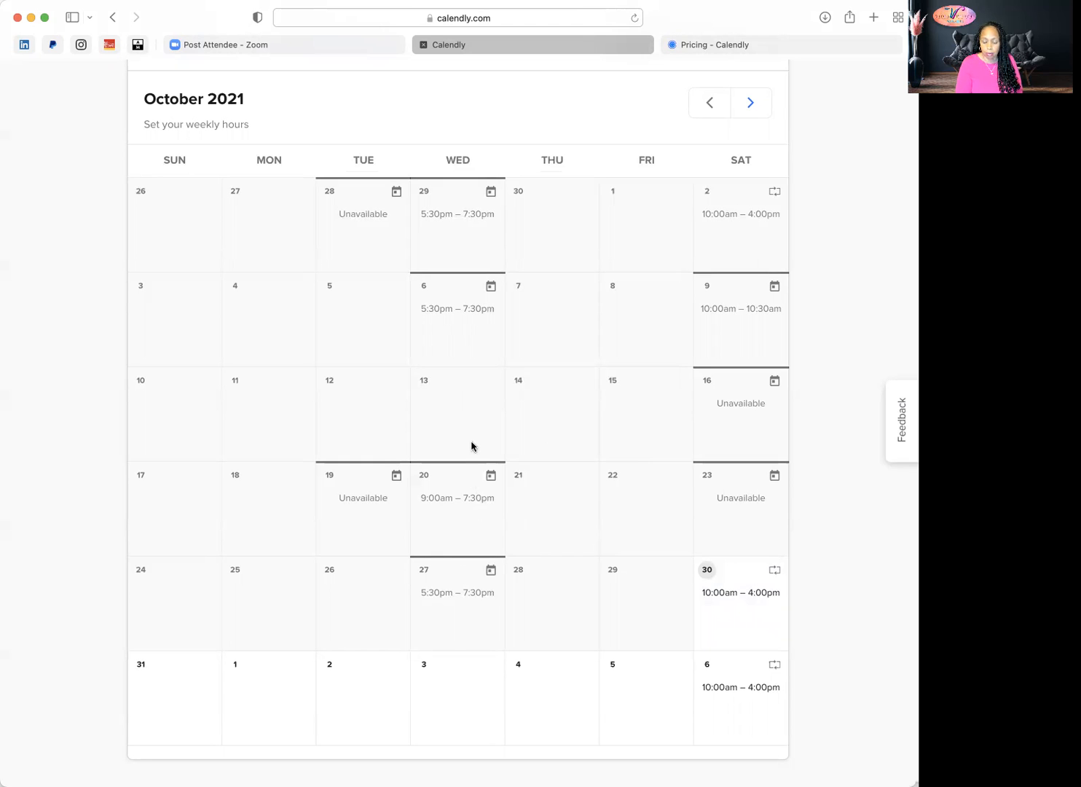
pyautogui.scroll(5, 471, 447)
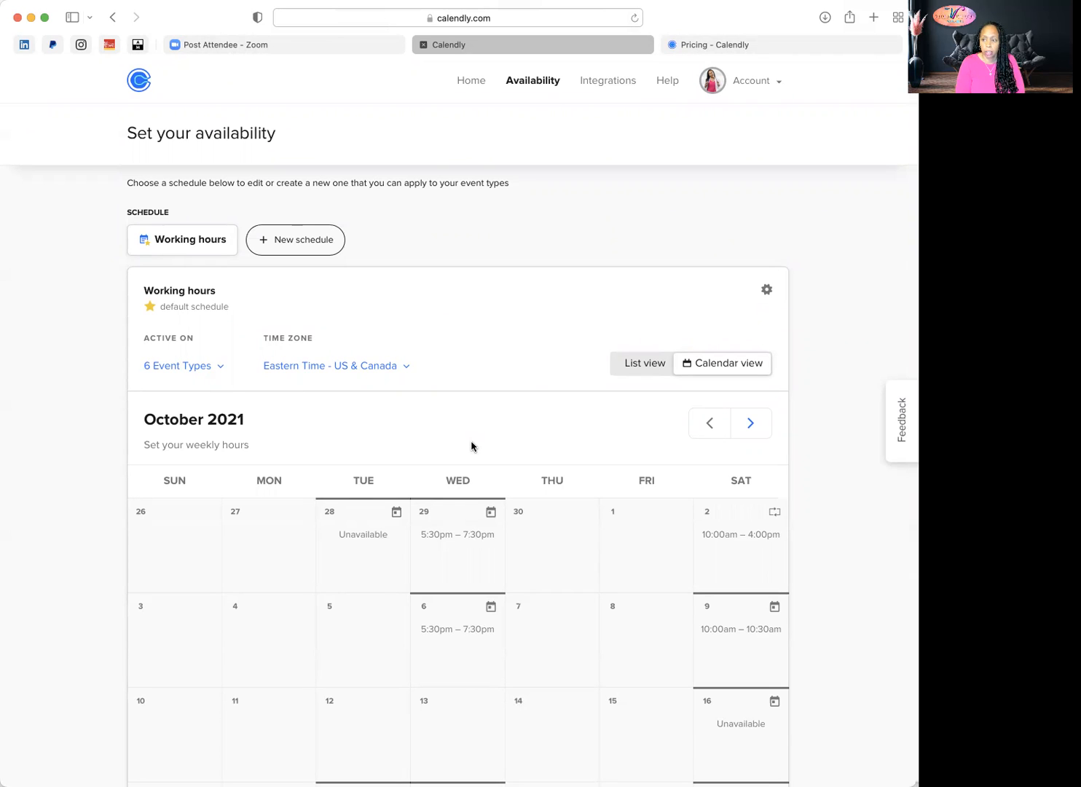
# Open the integrations page and review the available integrations, from the browser and mobile apps to Zapier and Calendar Connections
pyautogui.click(606, 85)
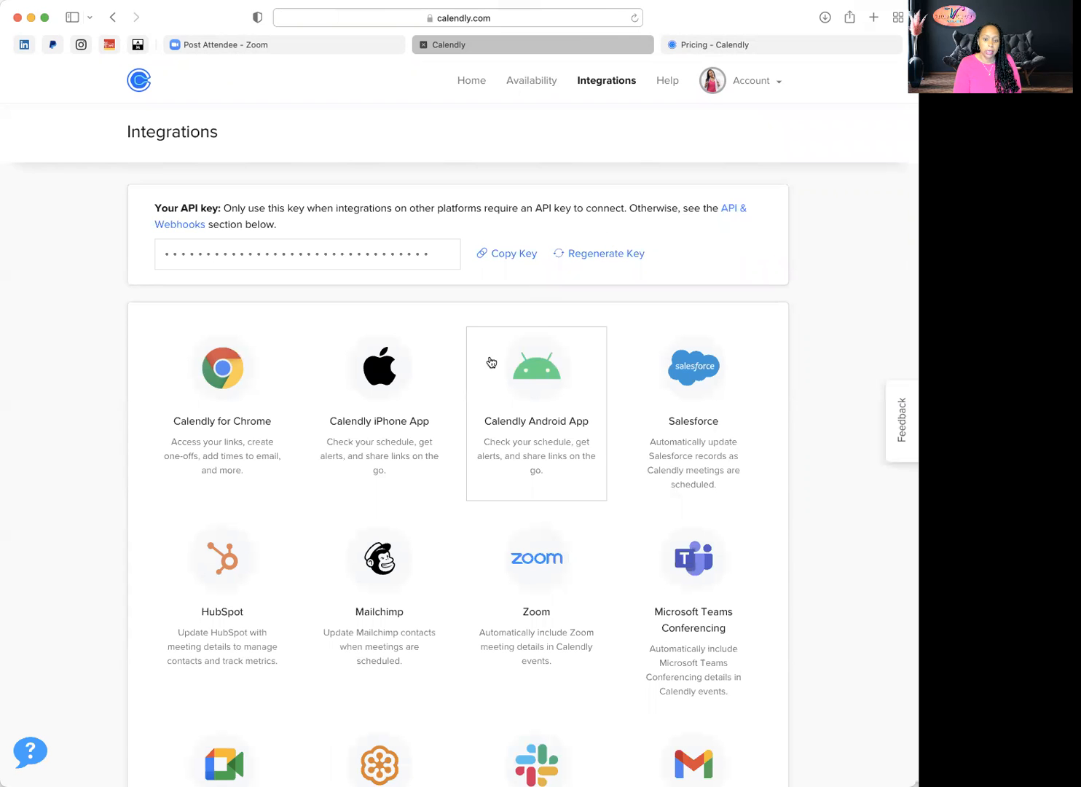
pyautogui.scroll(-1, 473, 384)
pyautogui.scroll(-5, 472, 384)
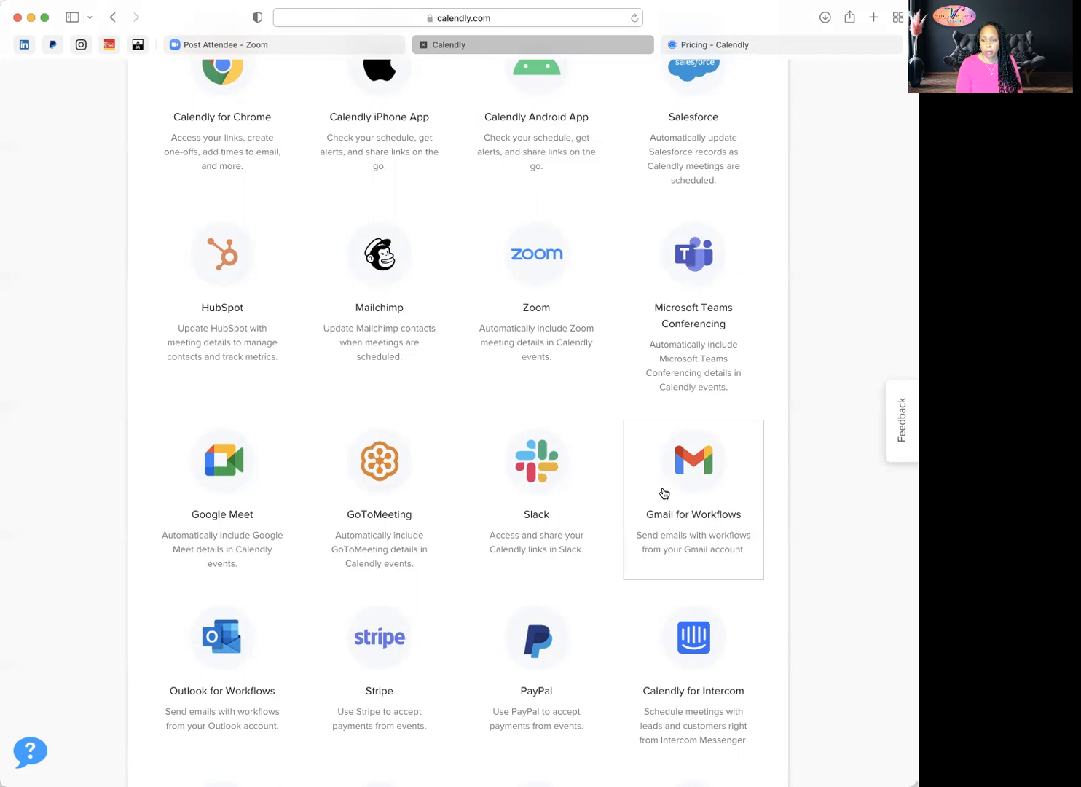
pyautogui.scroll(5, 664, 494)
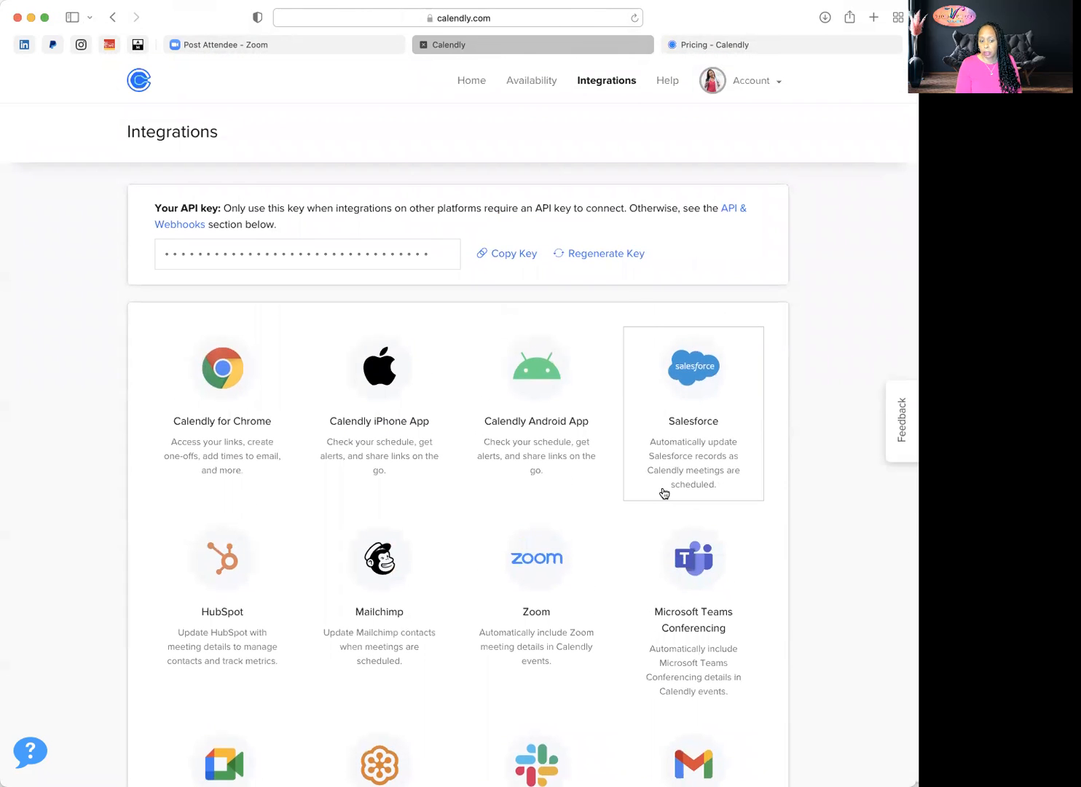
pyautogui.scroll(-7, 664, 494)
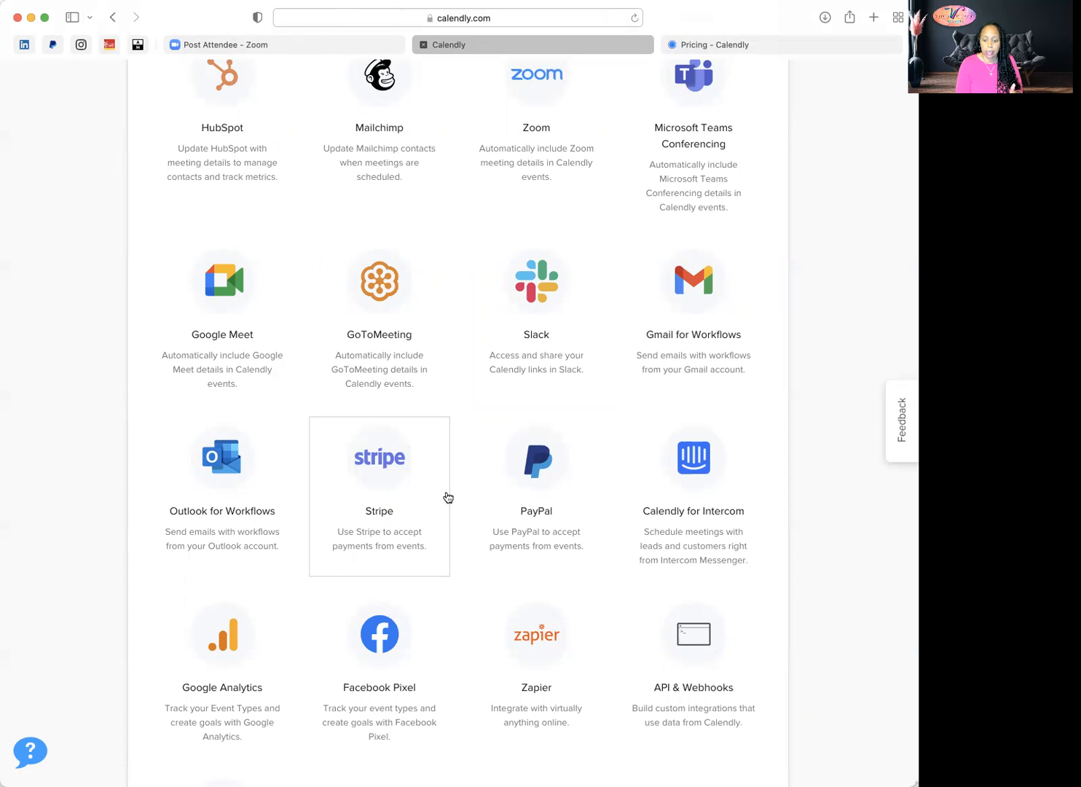
pyautogui.scroll(-5, 447, 498)
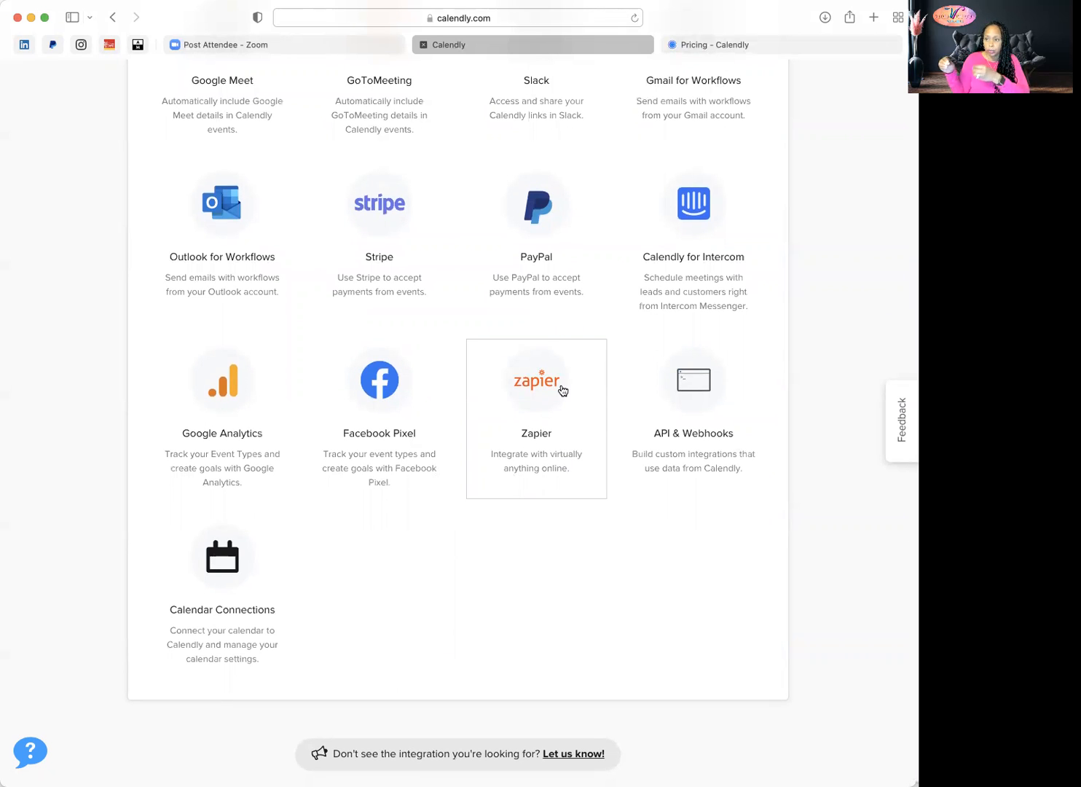
pyautogui.scroll(10, 563, 390)
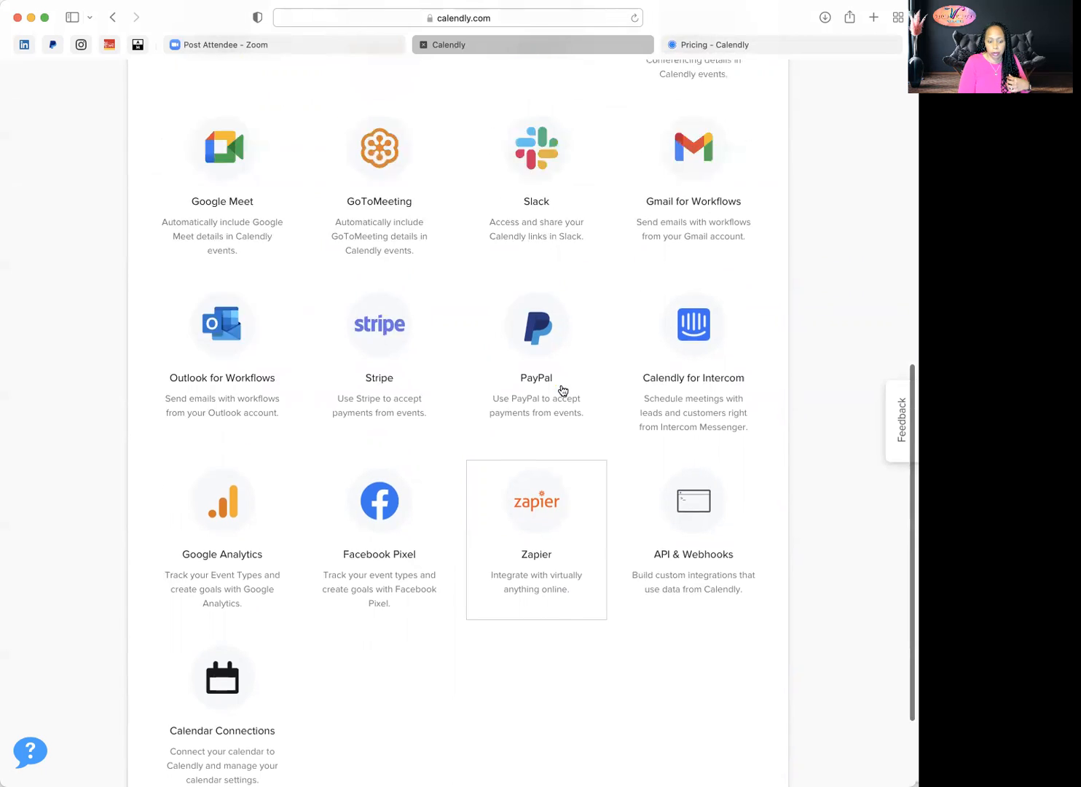
pyautogui.scroll(-6, 563, 390)
pyautogui.scroll(-4, 562, 391)
pyautogui.scroll(10, 562, 391)
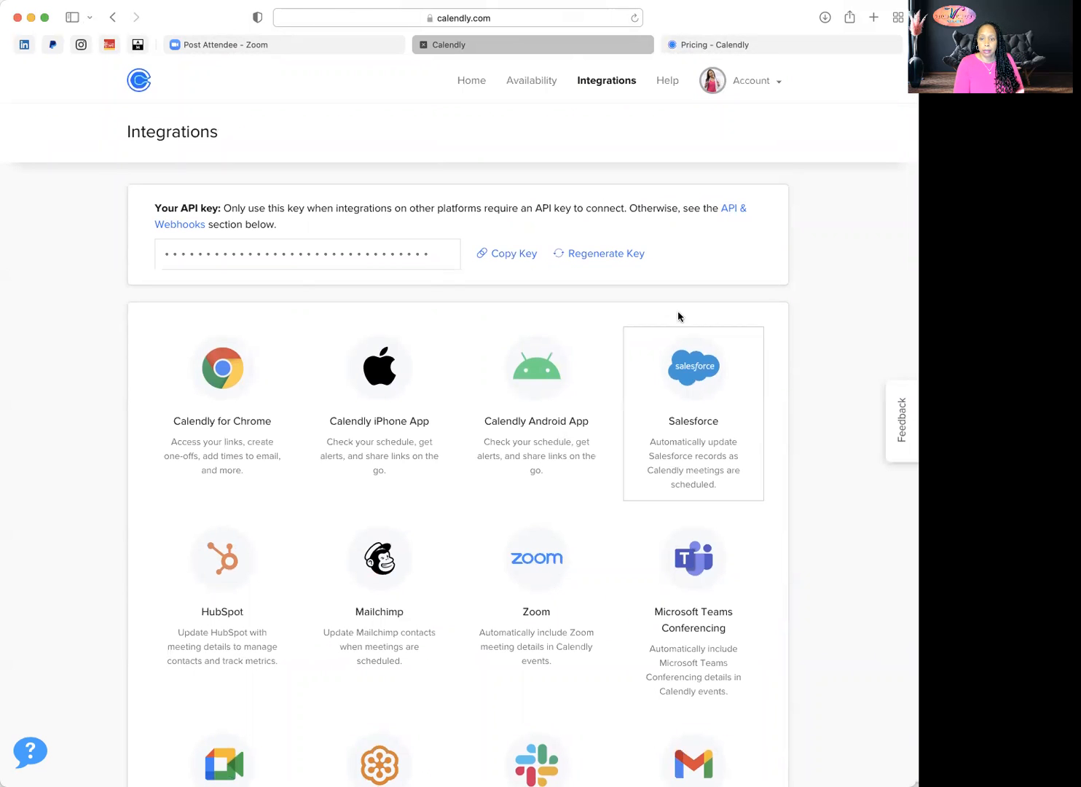
# View the Help Center's search and article categories, then close it to return to the integrations page
pyautogui.click(668, 82)
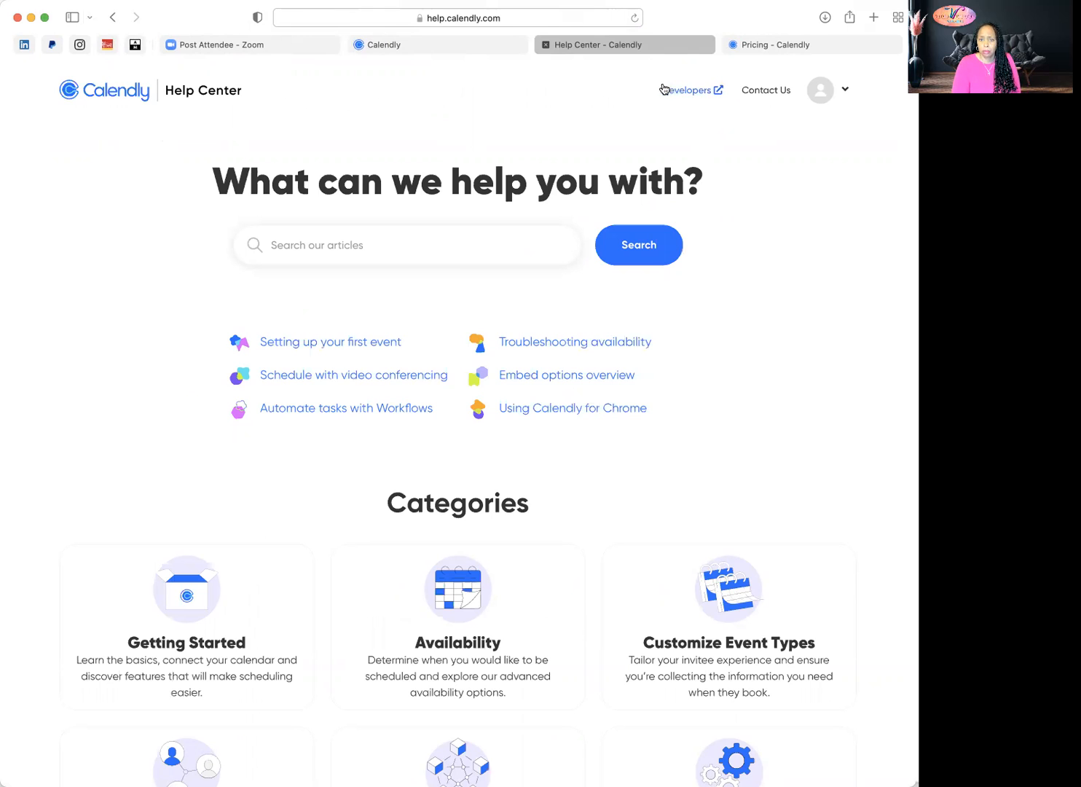
pyautogui.click(545, 45)
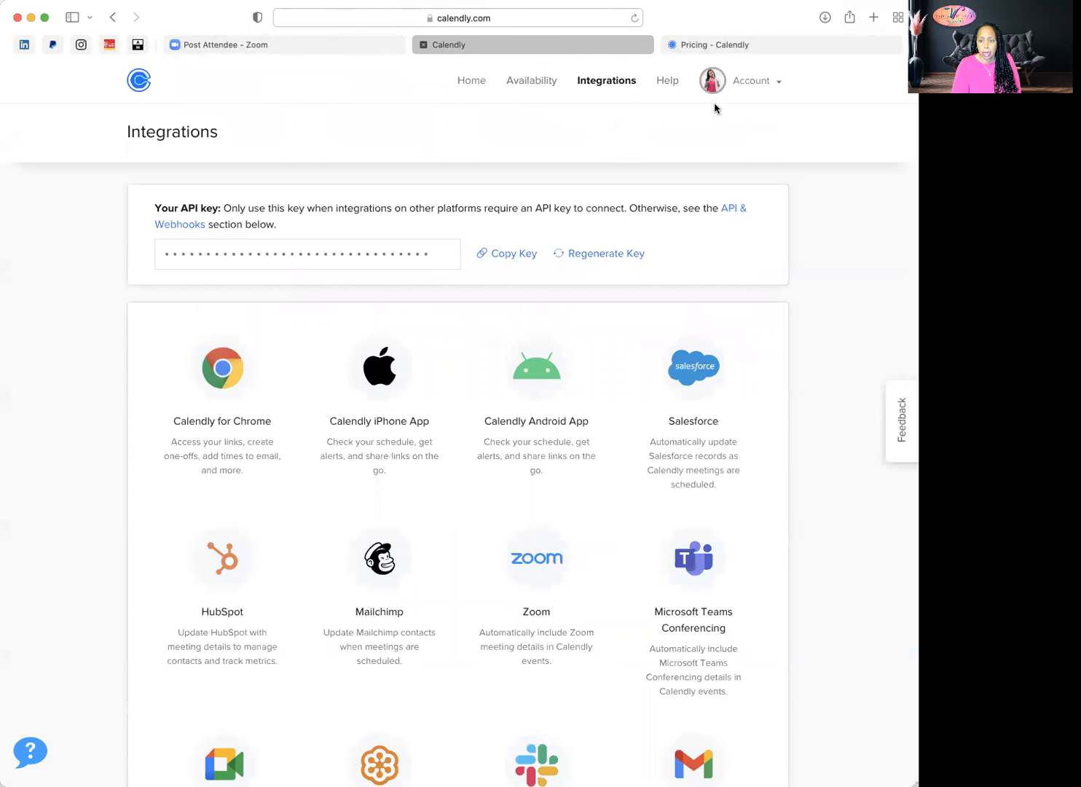
# Review the account settings for profile, branding, personal link and login, and return to the profile settings
pyautogui.click(755, 83)
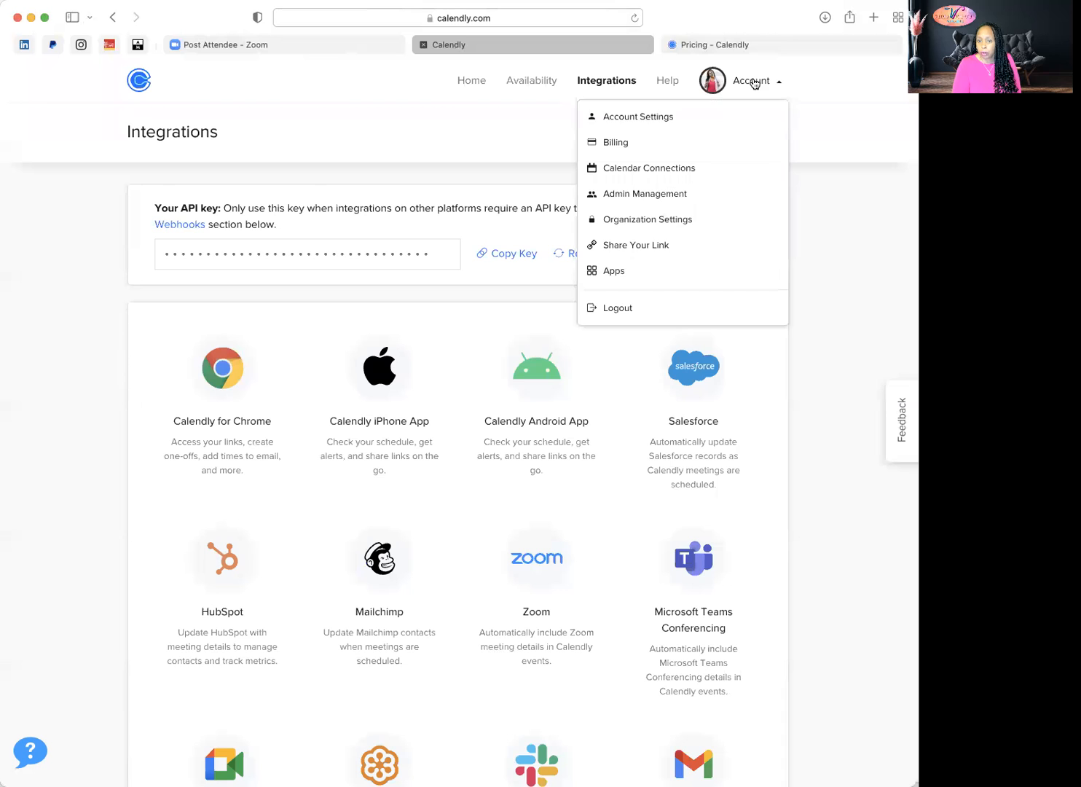
pyautogui.click(638, 121)
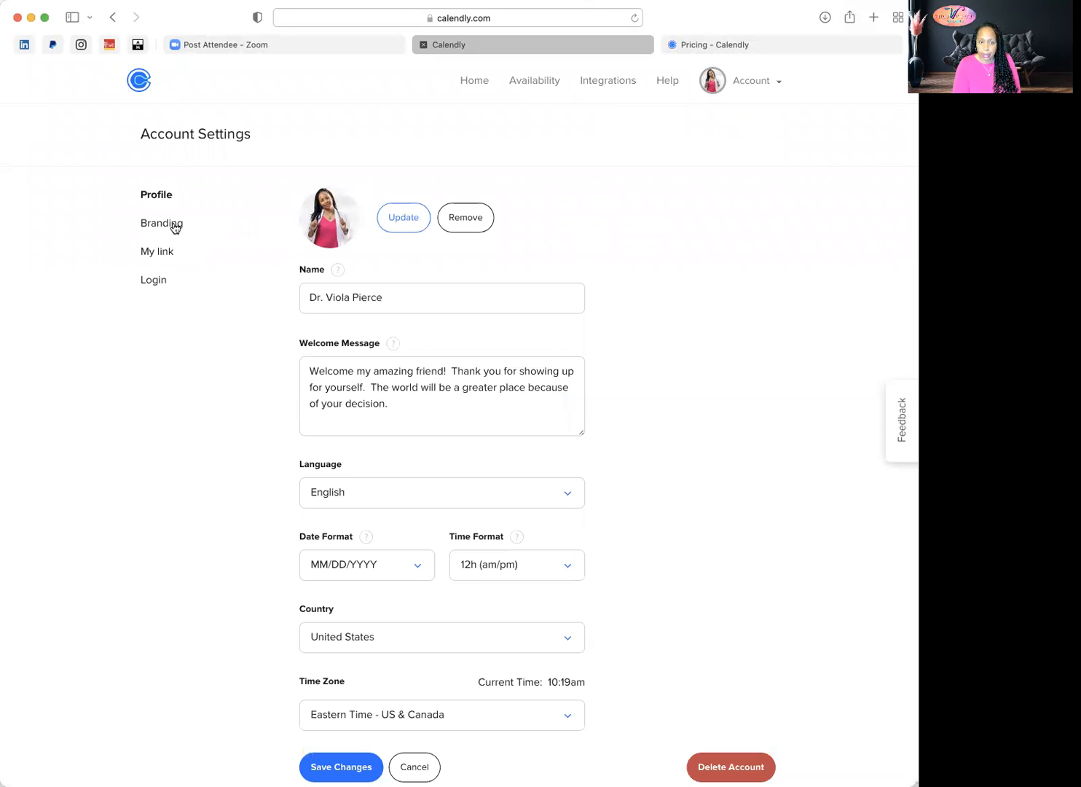
pyautogui.click(175, 227)
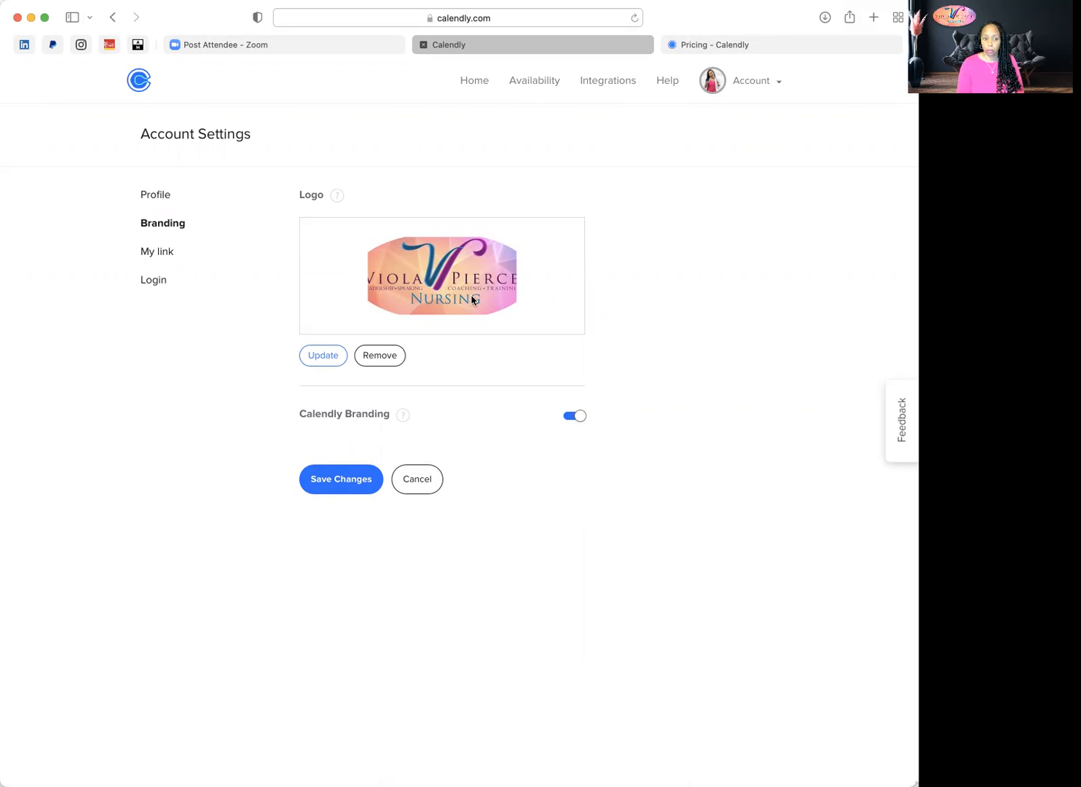
pyautogui.click(153, 196)
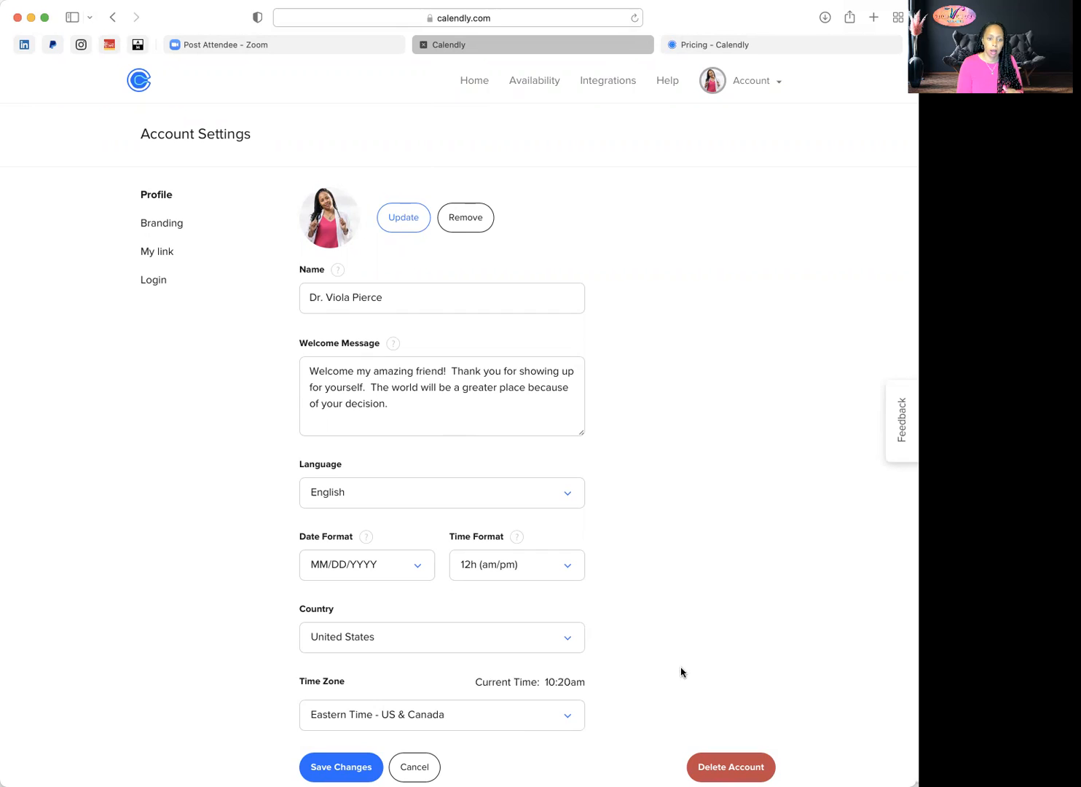
pyautogui.click(164, 255)
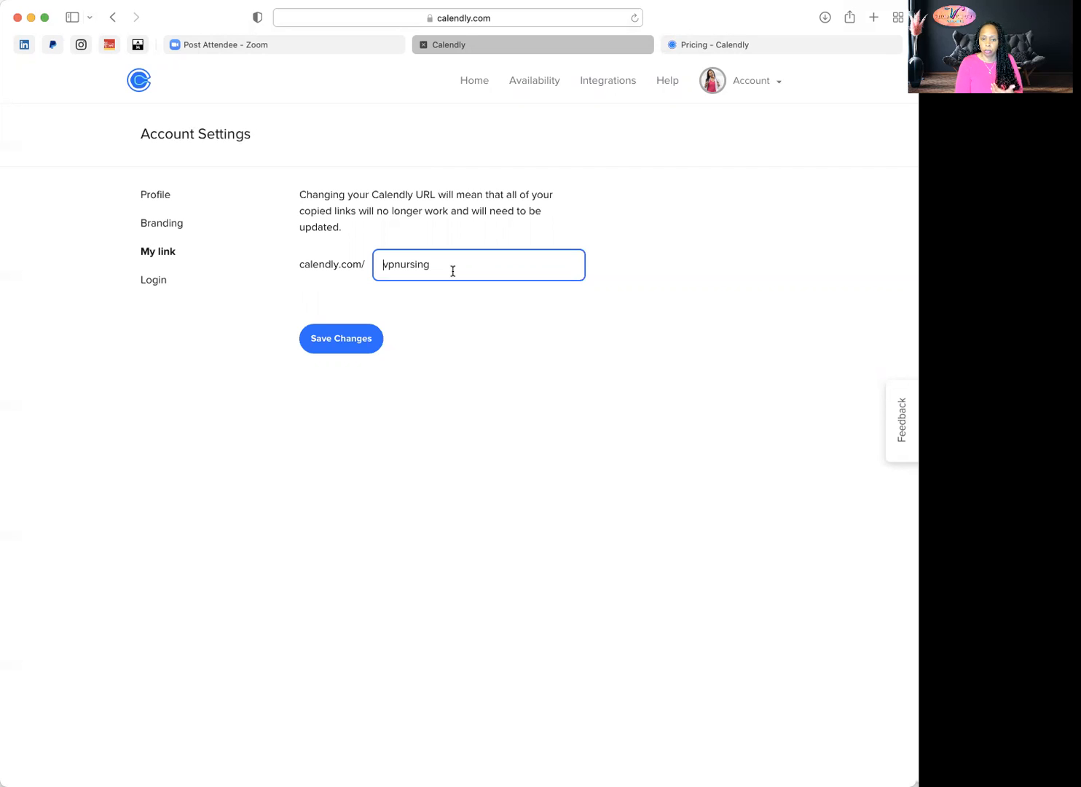
pyautogui.click(160, 283)
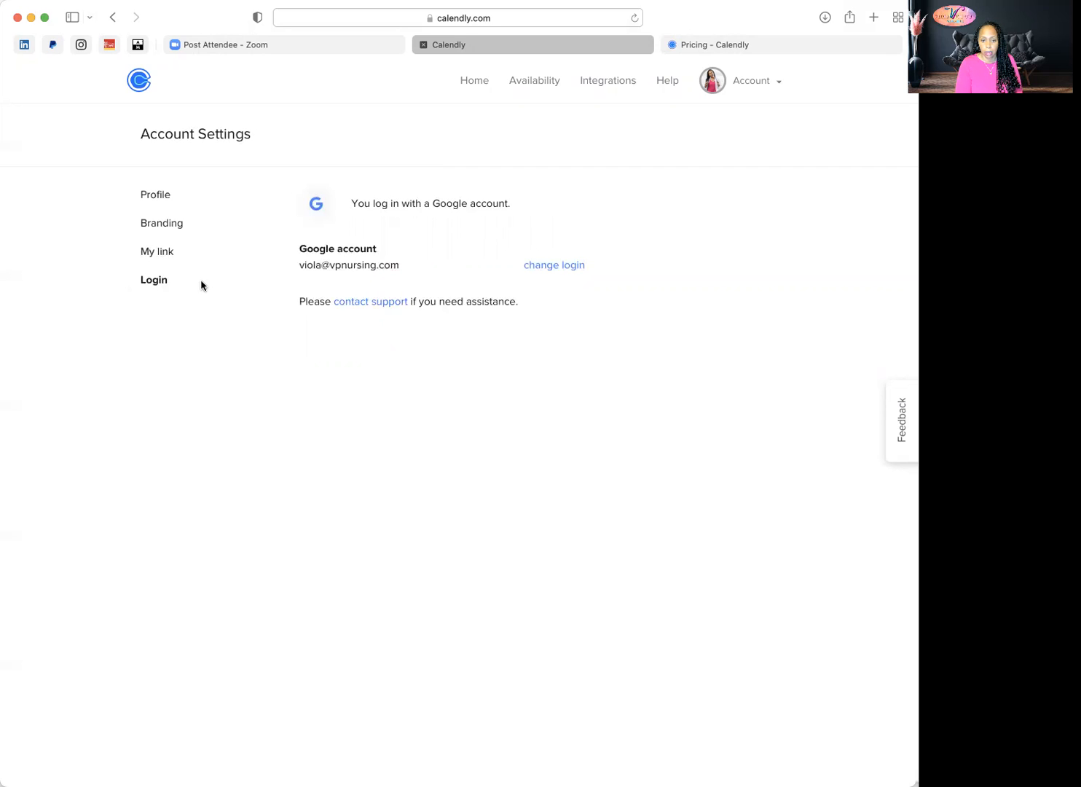
pyautogui.click(159, 200)
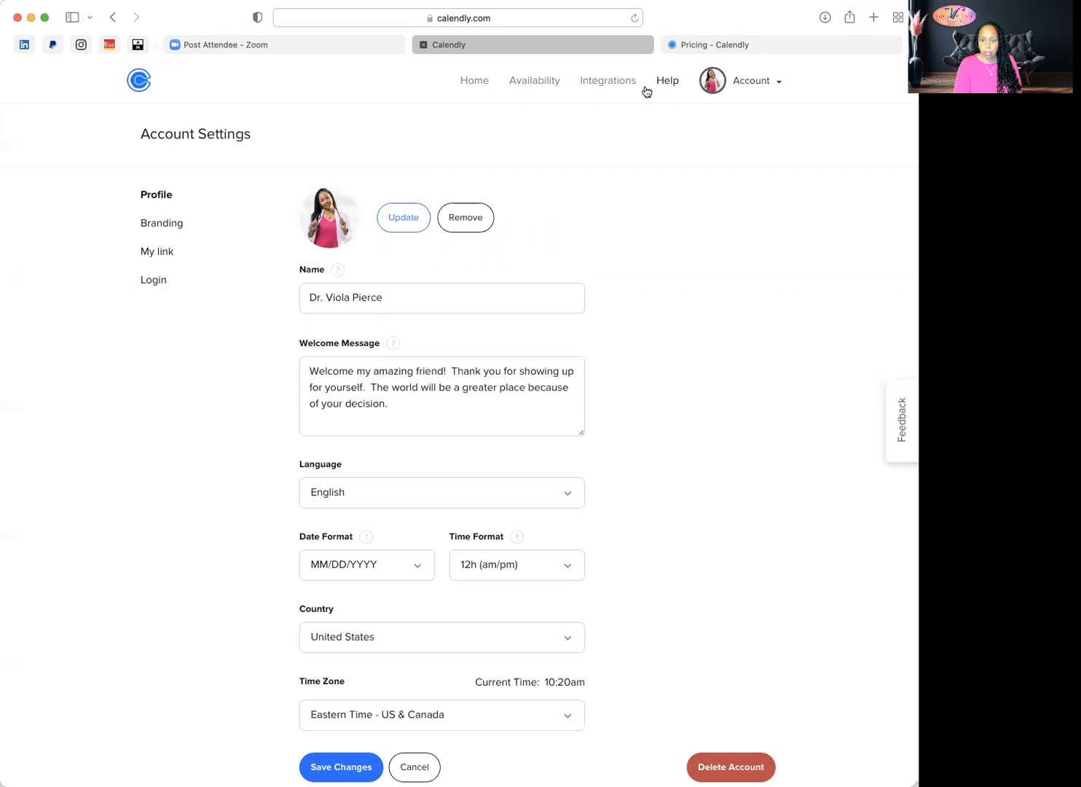
# Review the existing workflows and take a first look at the templates for adding a new one
pyautogui.click(476, 82)
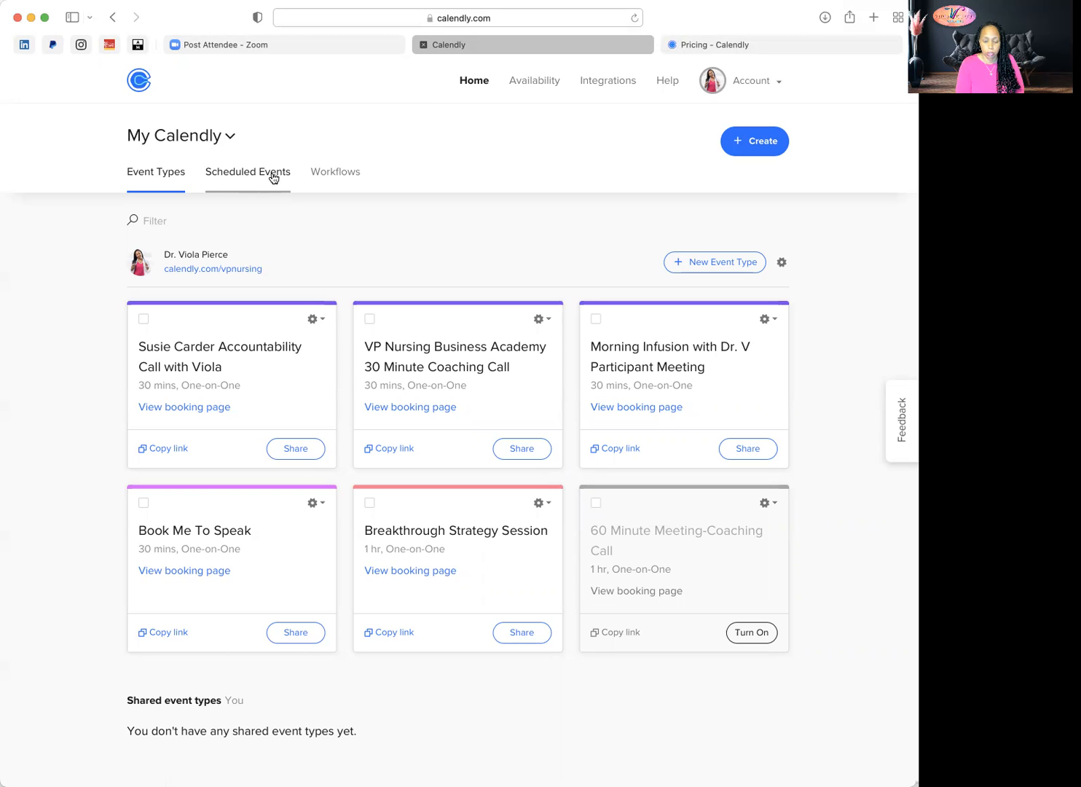
pyautogui.click(340, 175)
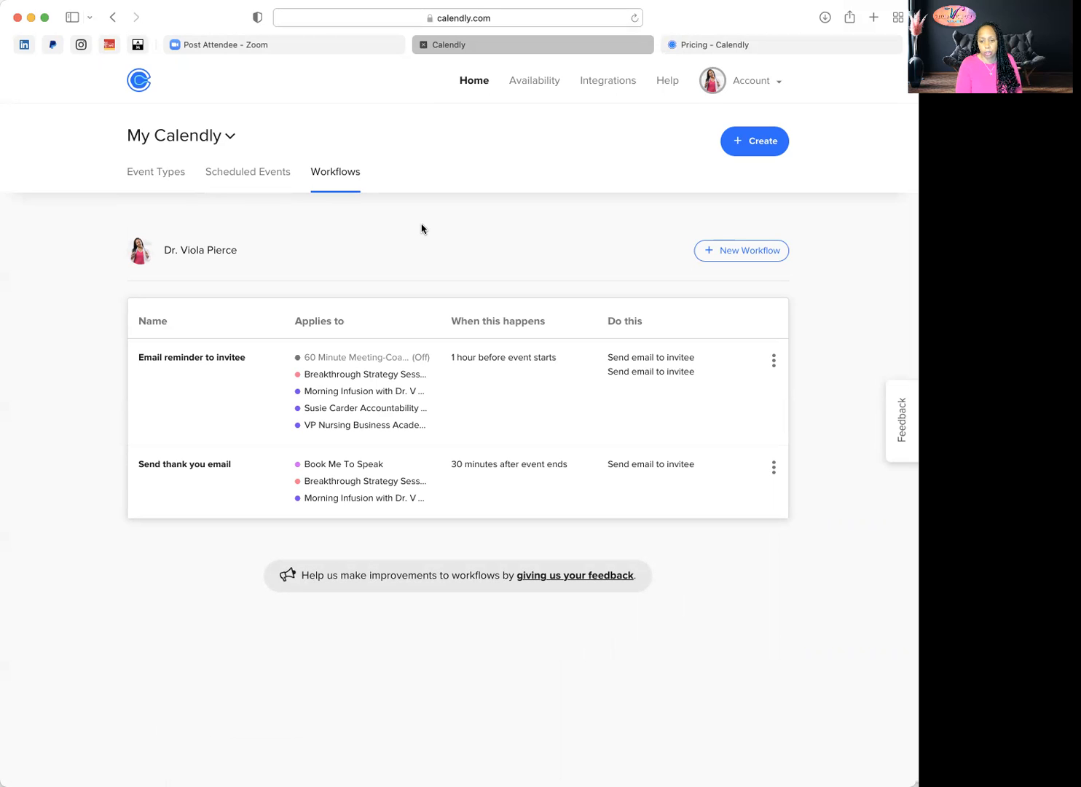
pyautogui.click(725, 251)
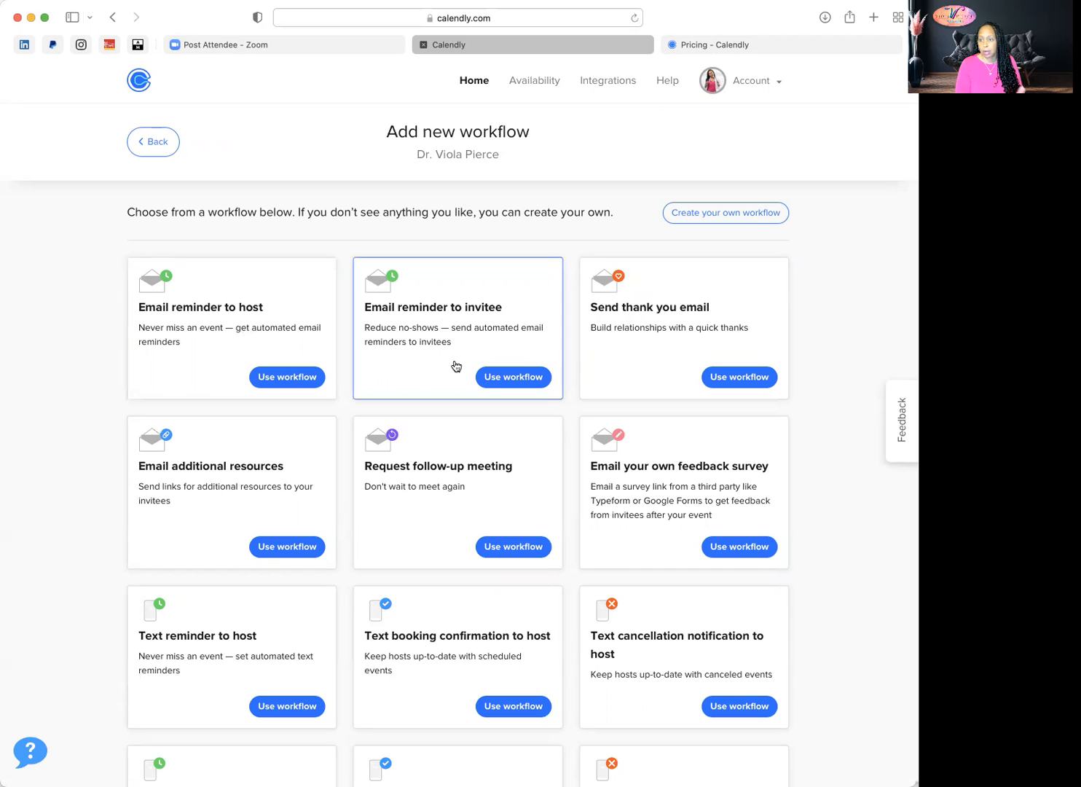
pyautogui.click(149, 142)
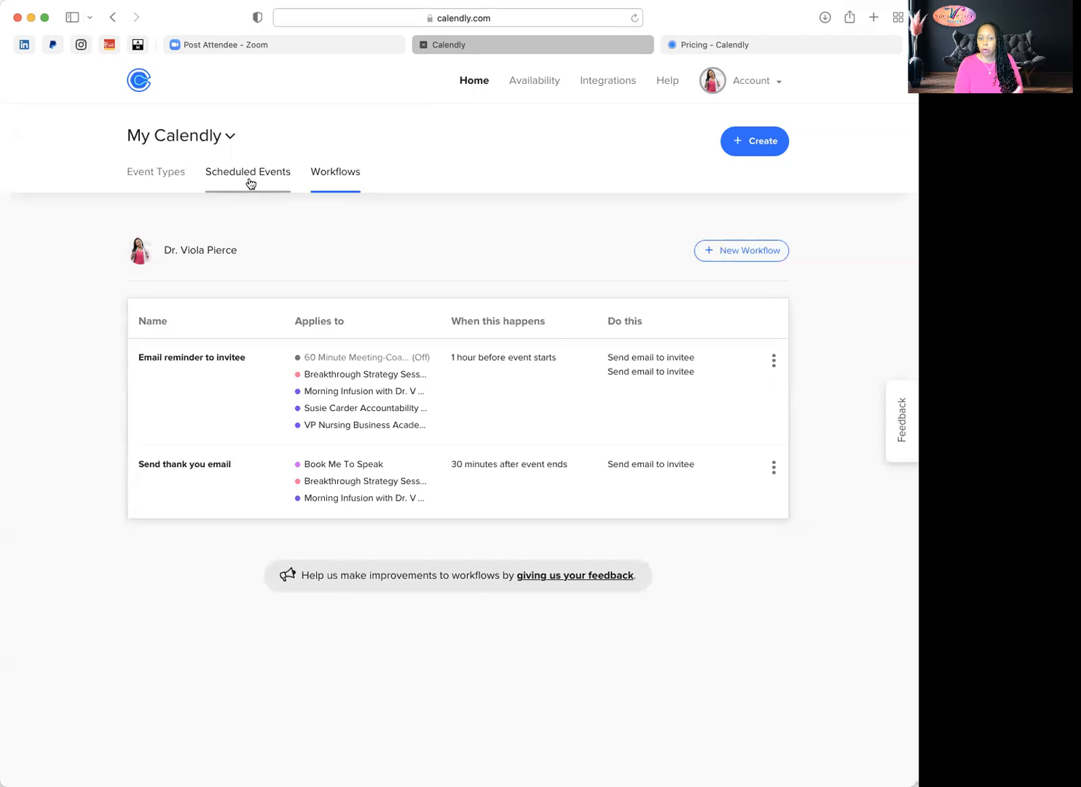
# Examine all email and text templates offered for a new workflow, and return to the workflows list
pyautogui.click(728, 252)
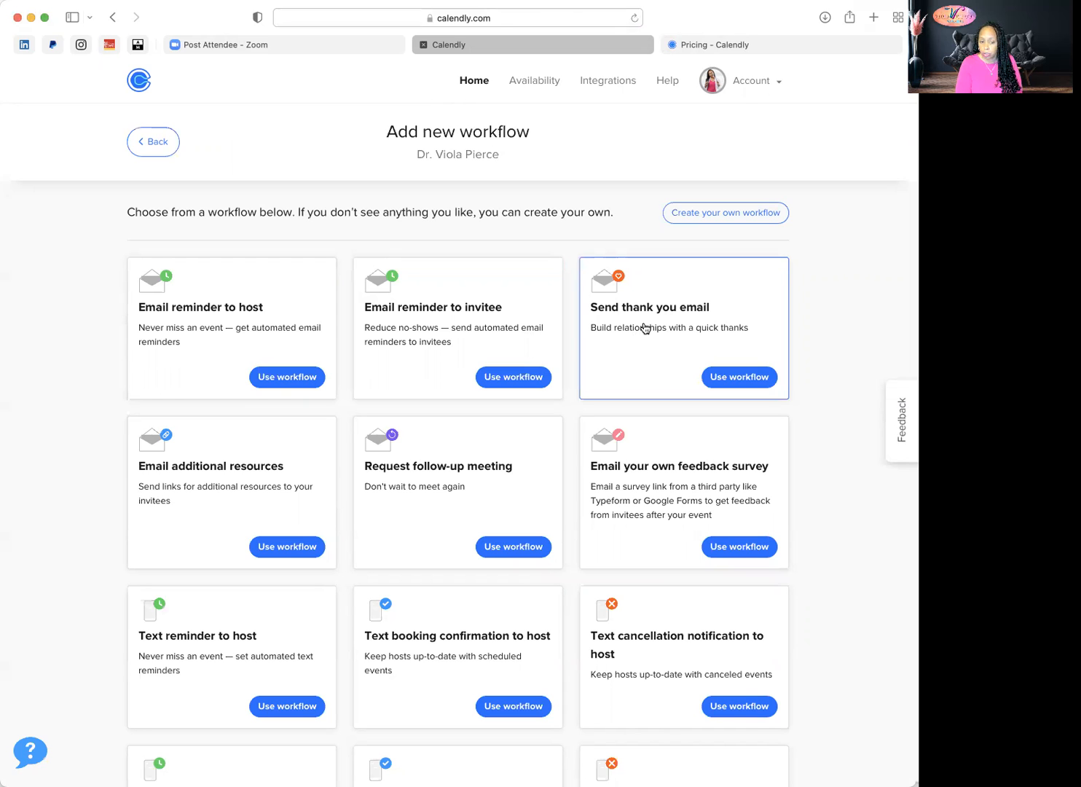
pyautogui.scroll(-3, 644, 328)
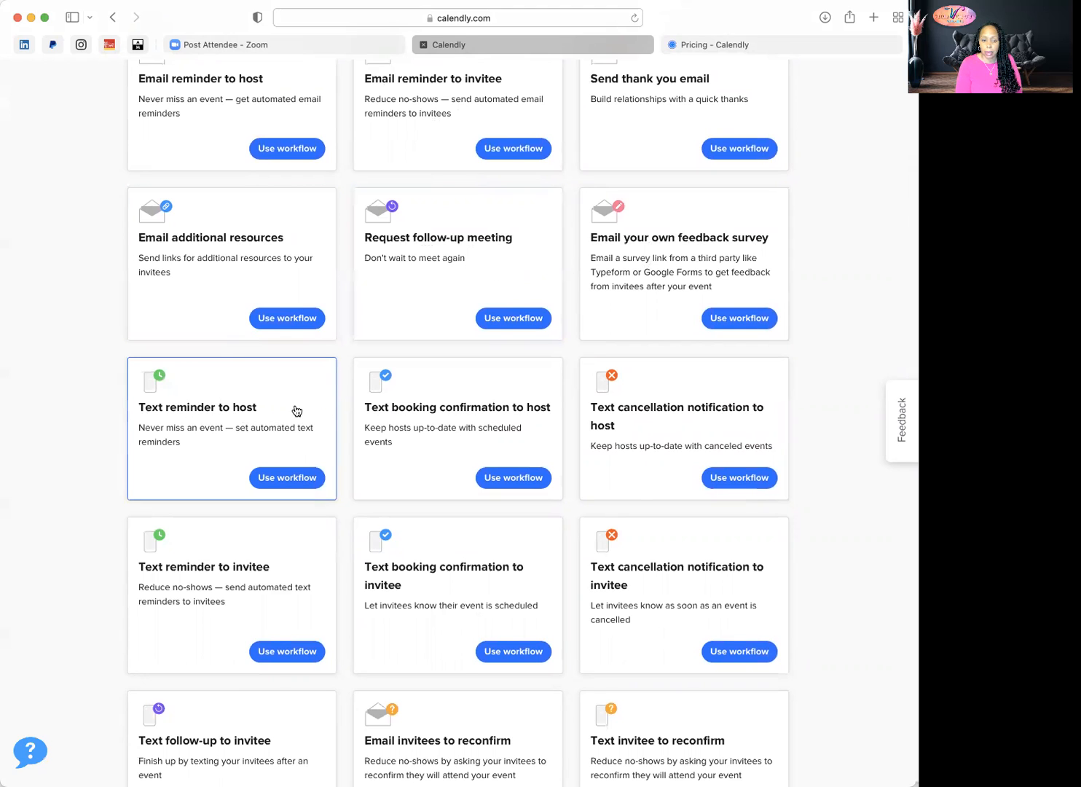
pyautogui.scroll(-4, 296, 411)
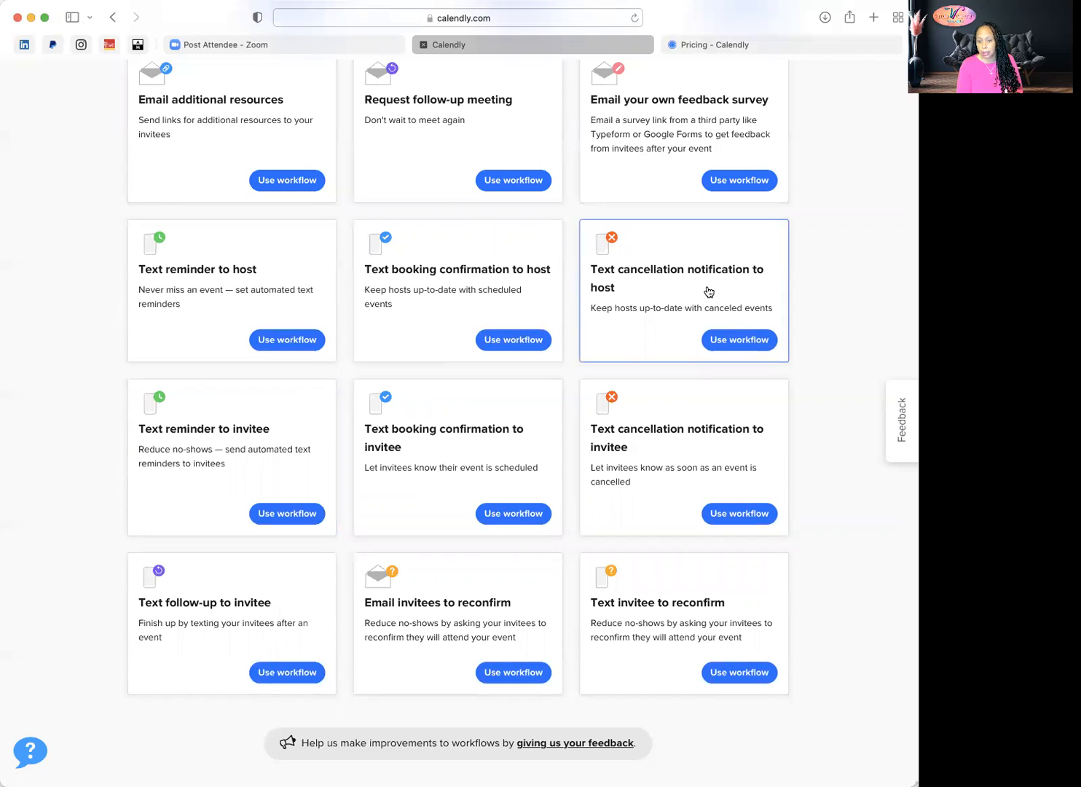
pyautogui.scroll(10, 708, 291)
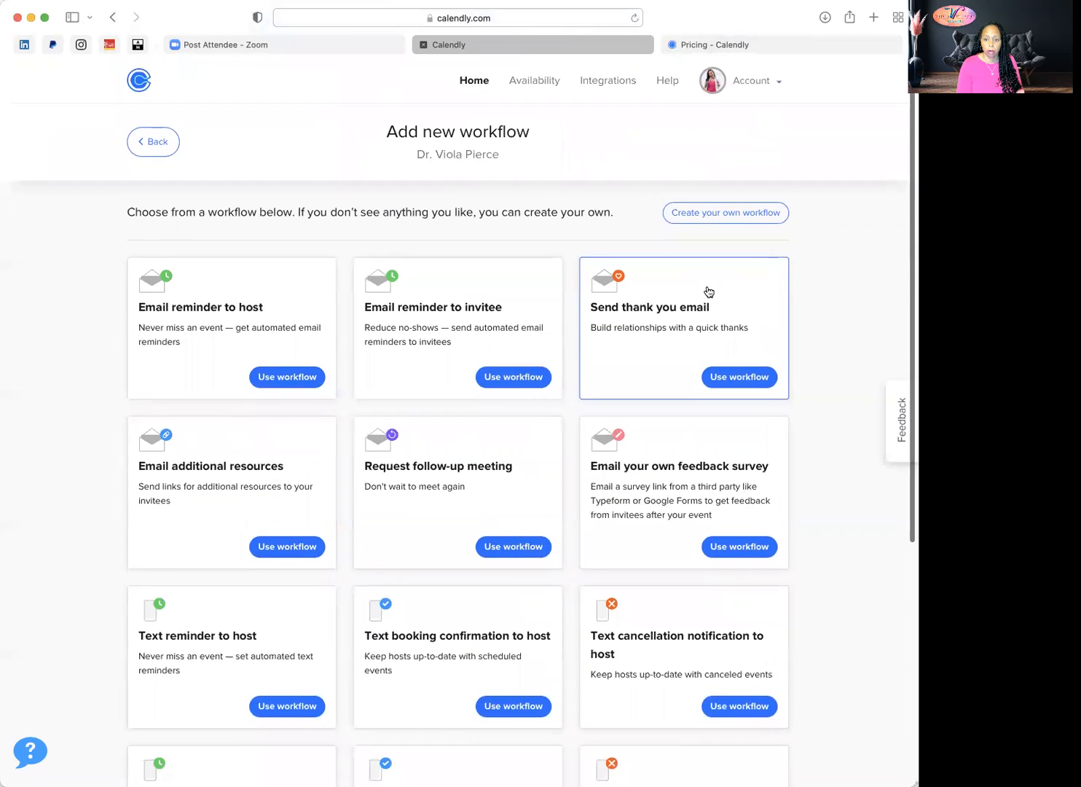
pyautogui.click(157, 142)
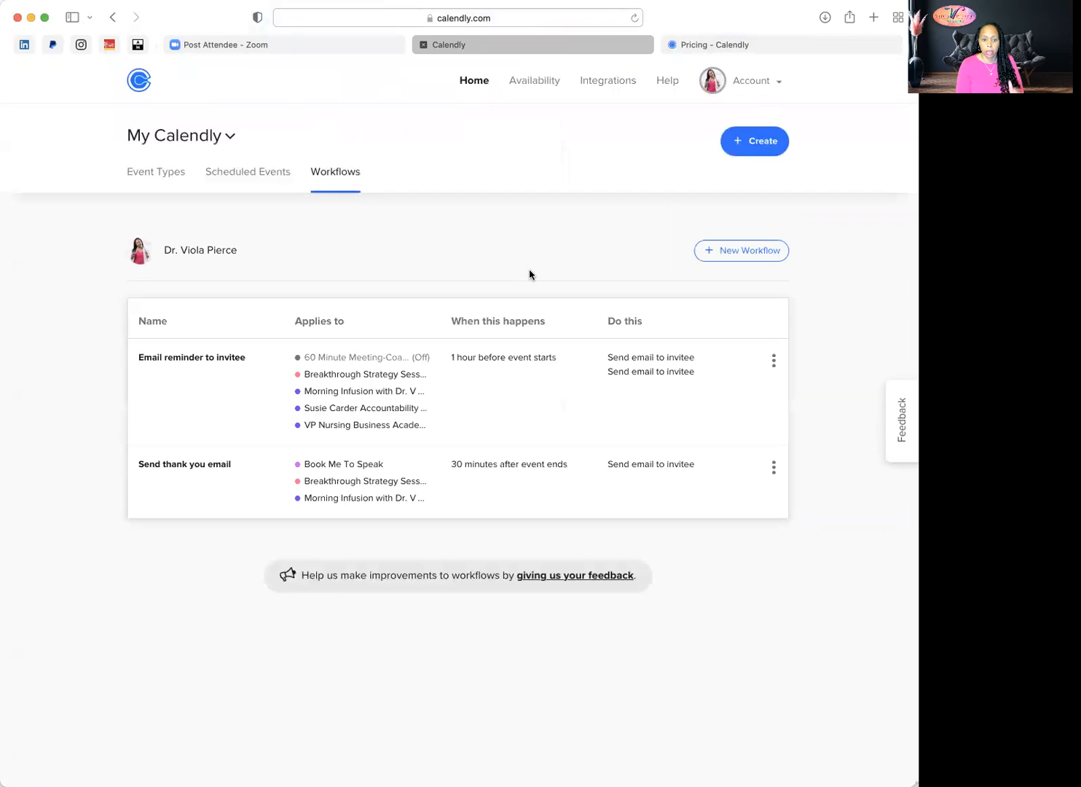
# Start a new one-on-one event type and name it "Mock Event Type"
pyautogui.click(151, 174)
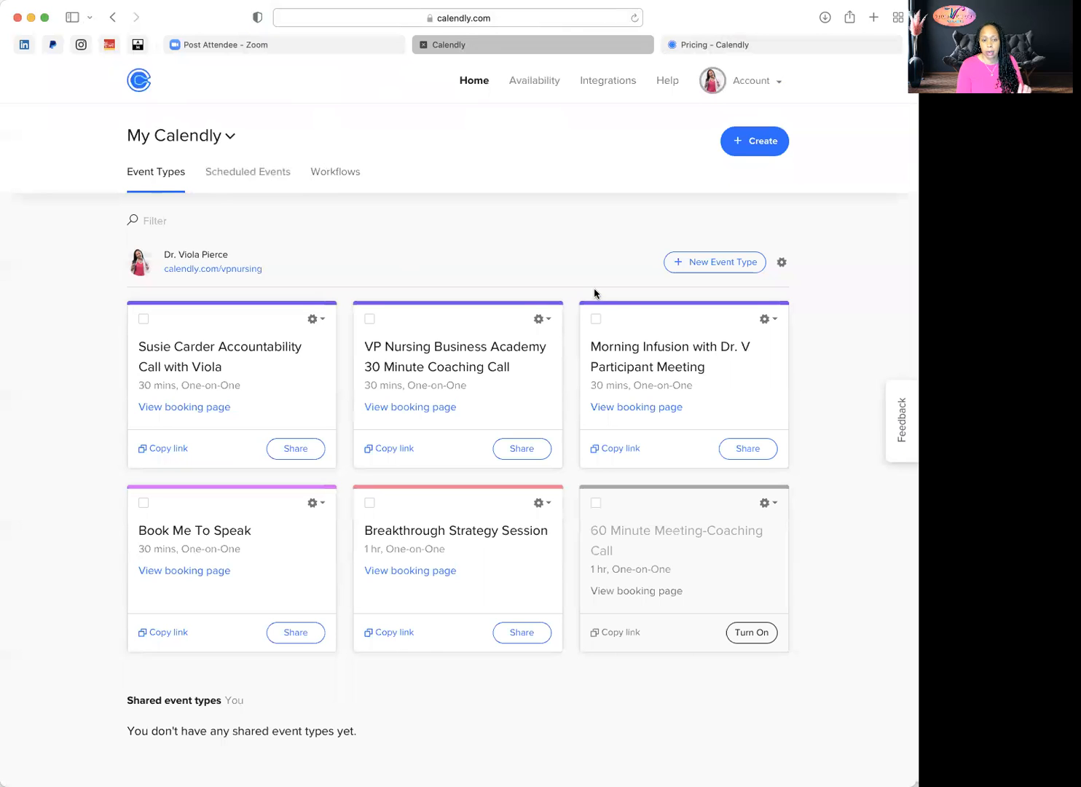
pyautogui.click(757, 141)
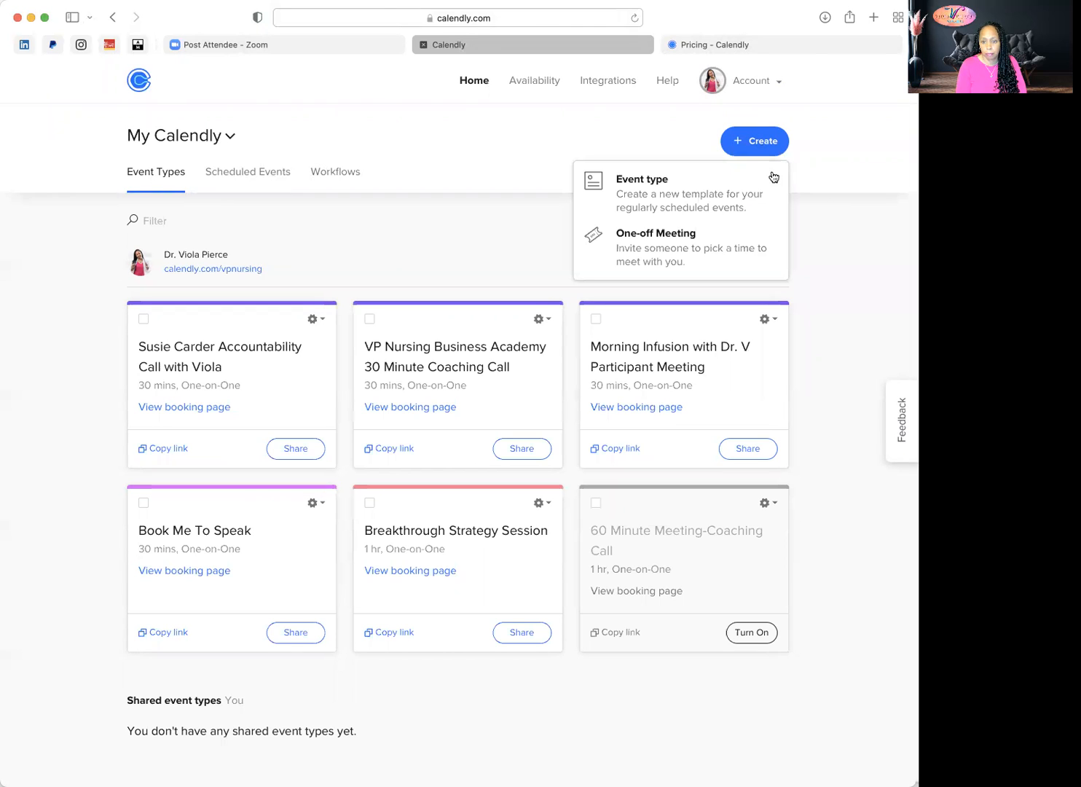
pyautogui.click(785, 194)
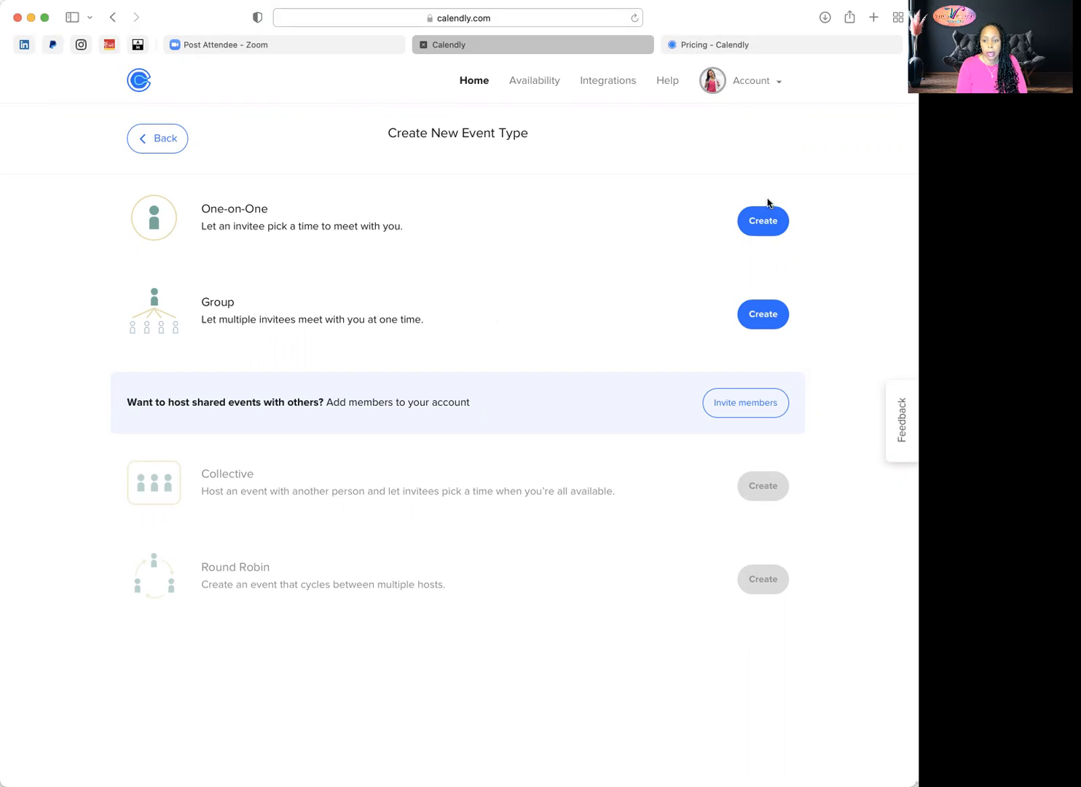
pyautogui.click(769, 226)
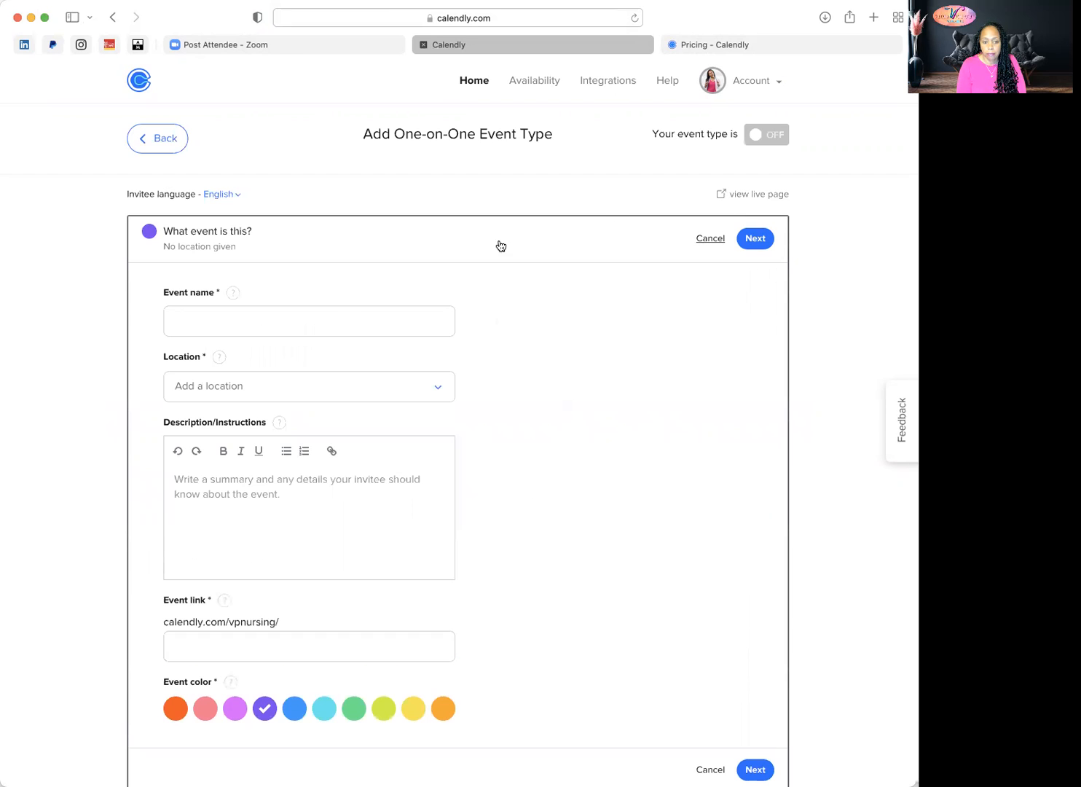
pyautogui.click(320, 319)
pyautogui.write('Mock Even')
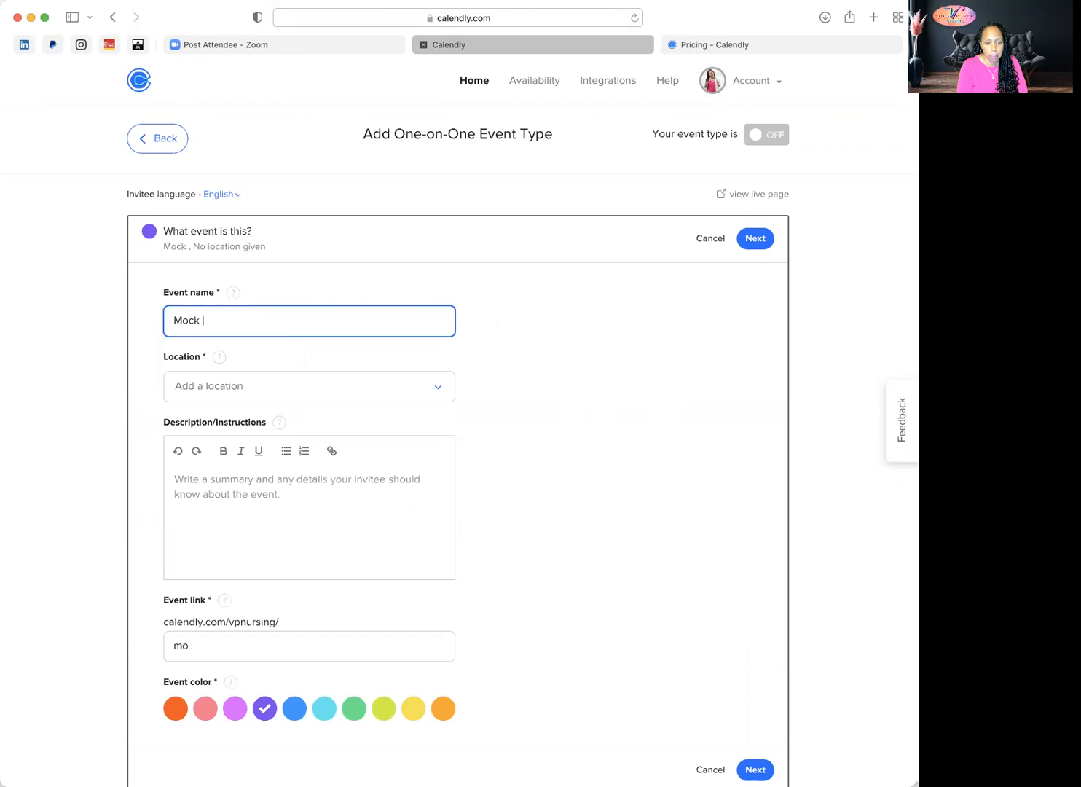
pyautogui.write('t Type')
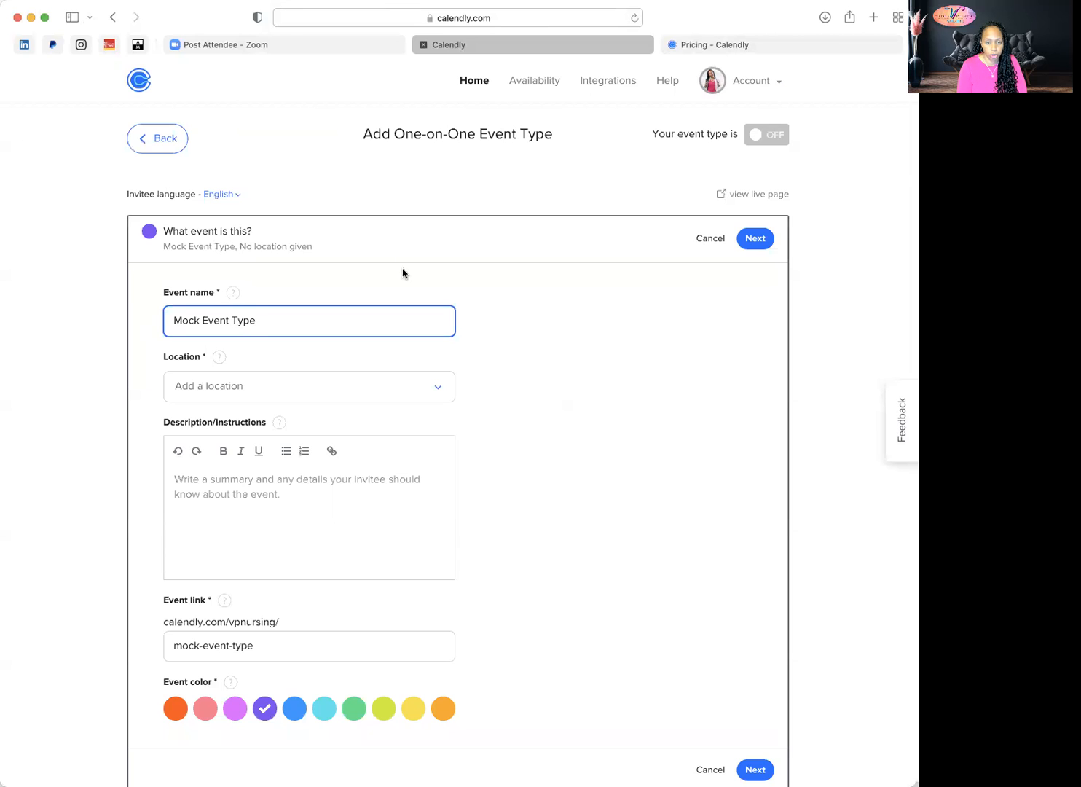
# Set the location of the mock event type to Zoom
pyautogui.scroll(-1, 539, 184)
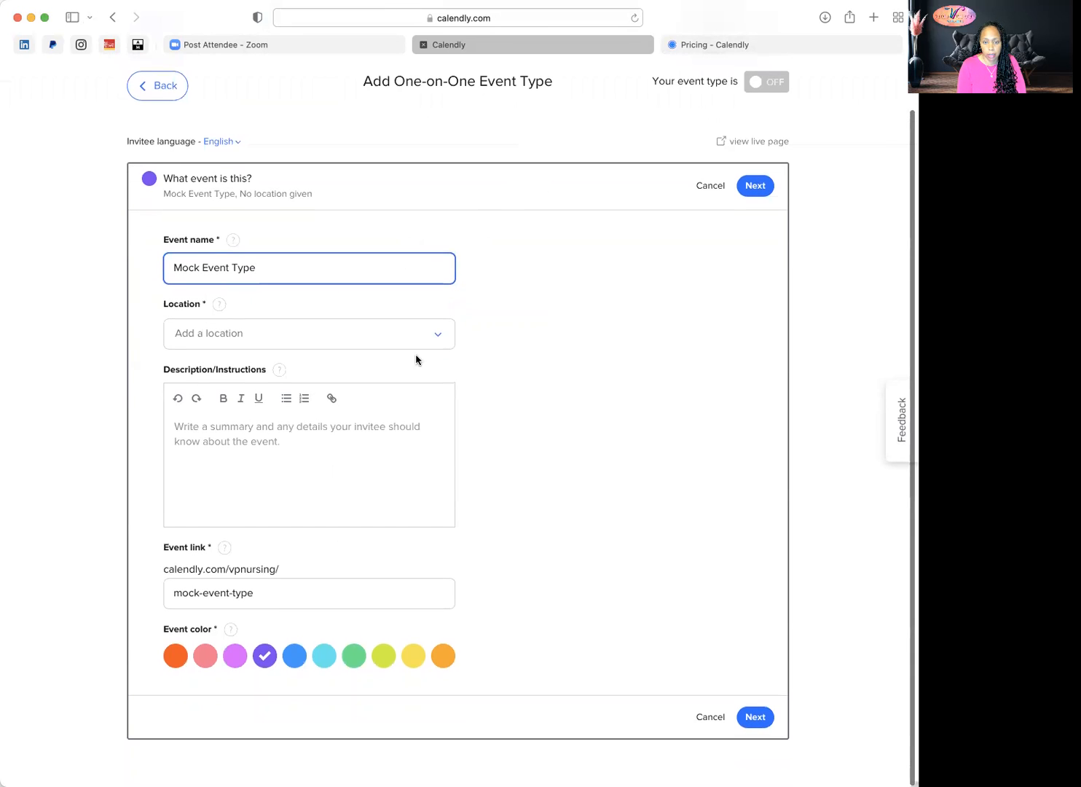
pyautogui.click(437, 338)
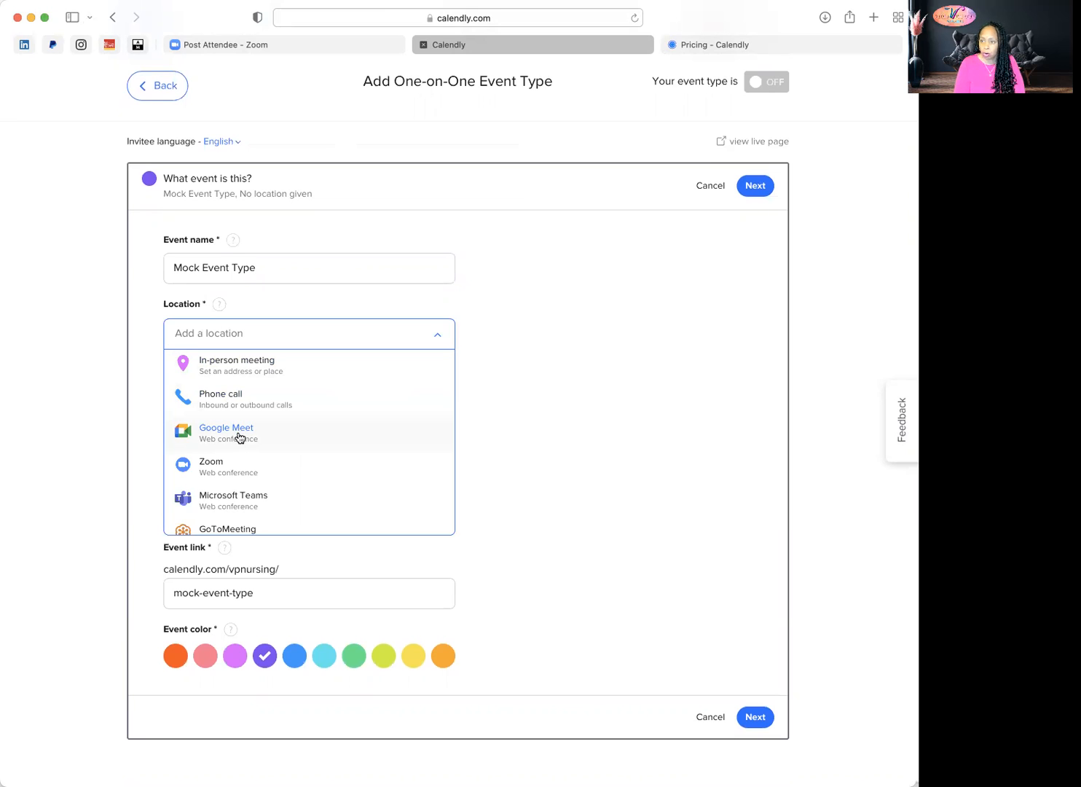
pyautogui.click(210, 475)
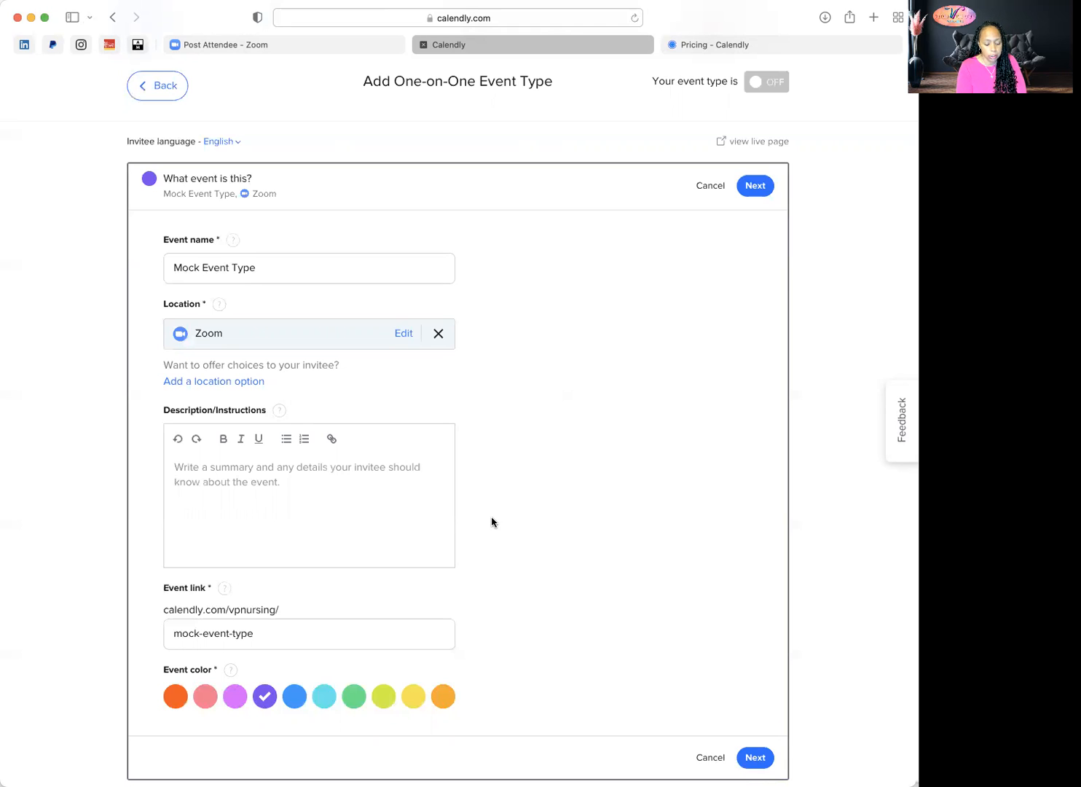
# Enter the event description "Welcome Greatness. Tell me everything that I need to know to best prepare for the meeting."
pyautogui.write('Welcome')
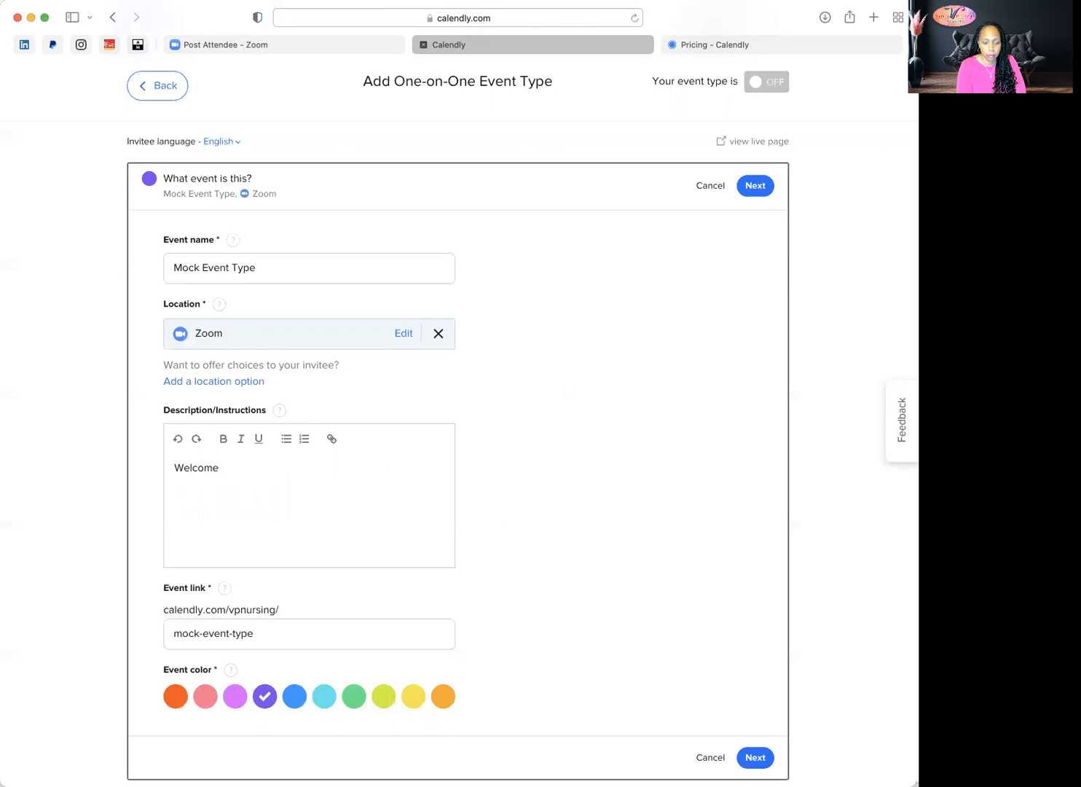
pyautogui.write('Greatenss')
pyautogui.write('. ')
pyautogui.write('I')
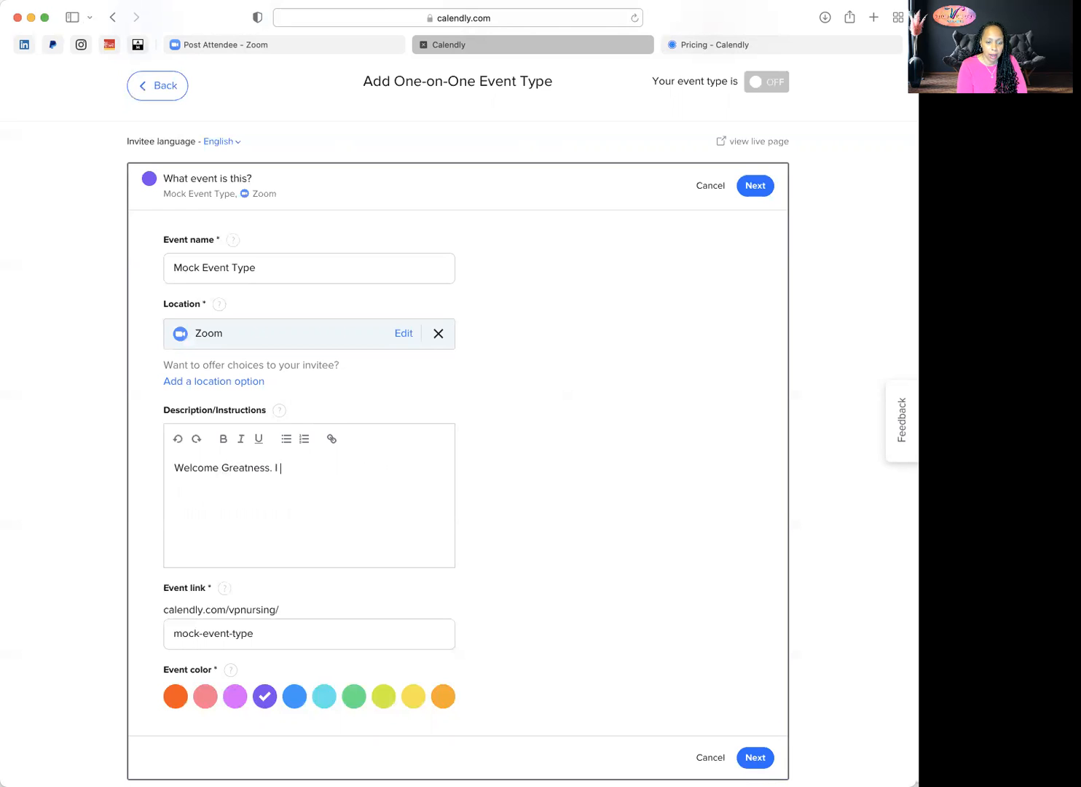
pyautogui.press('BackSpace')
pyautogui.press('BackSpace')
pyautogui.write('Tell me everything that I need to kno')
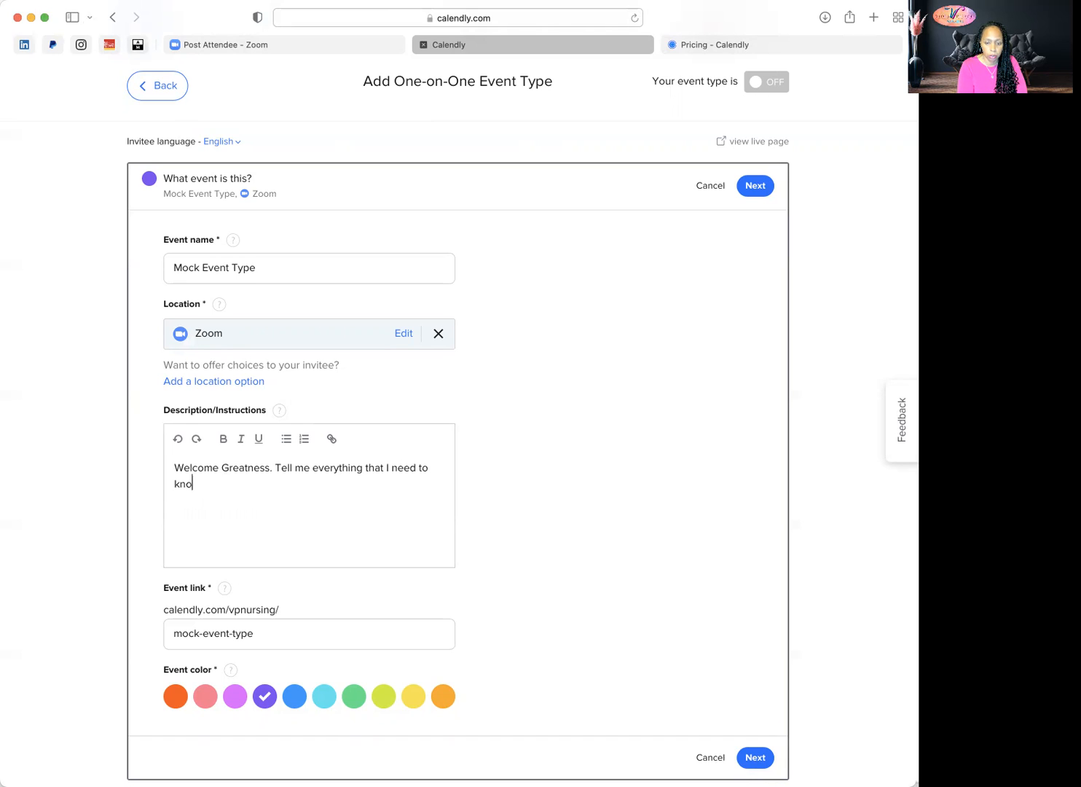
pyautogui.write('w to best prepare ')
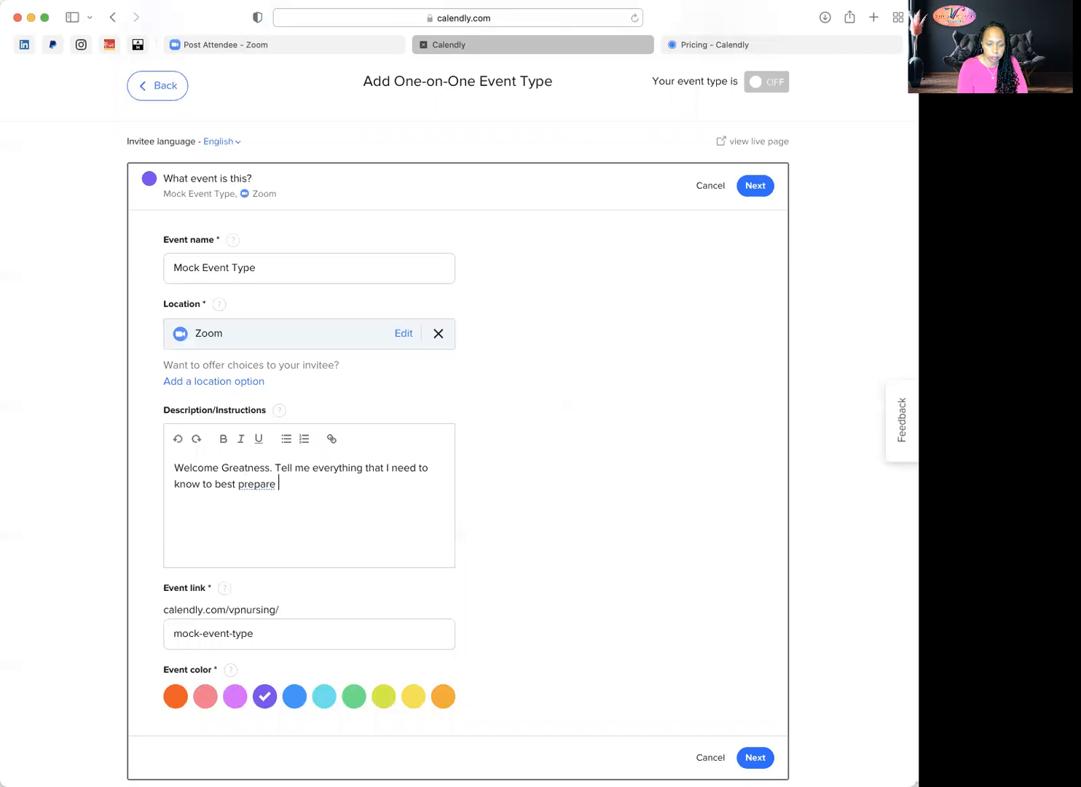
pyautogui.write('for the meeting.')
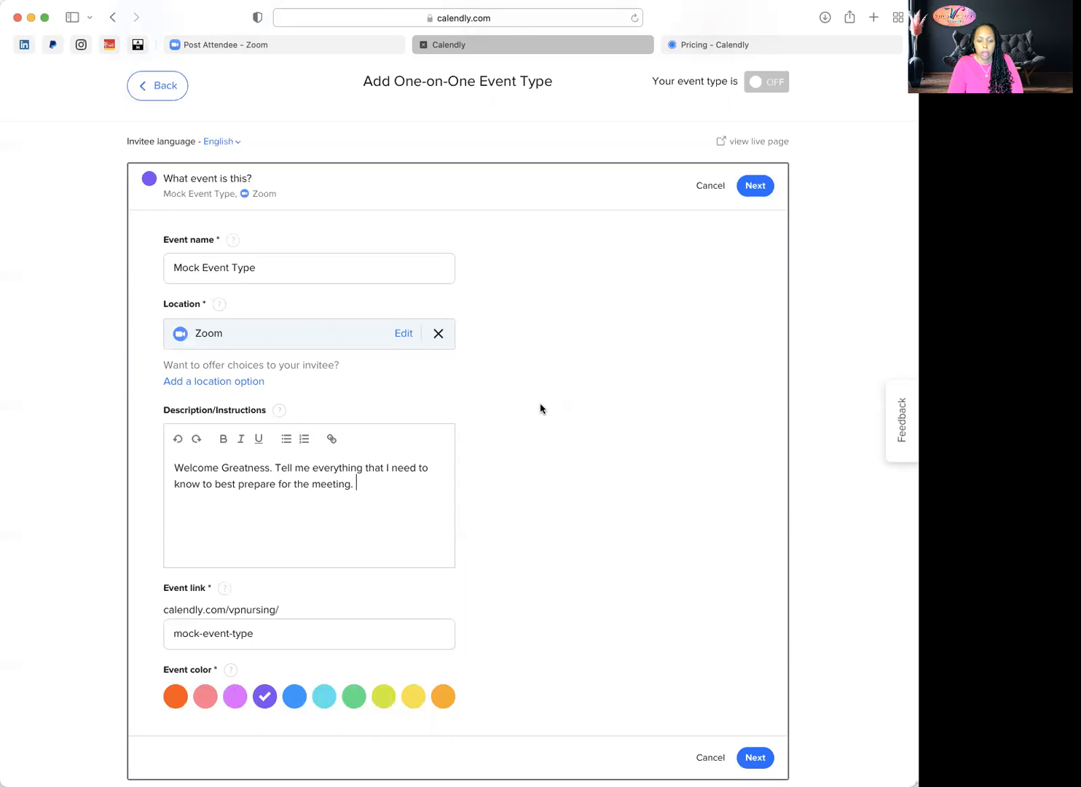
# Change the event color to pink-purple and continue to the booking time settings
pyautogui.scroll(-2, 546, 408)
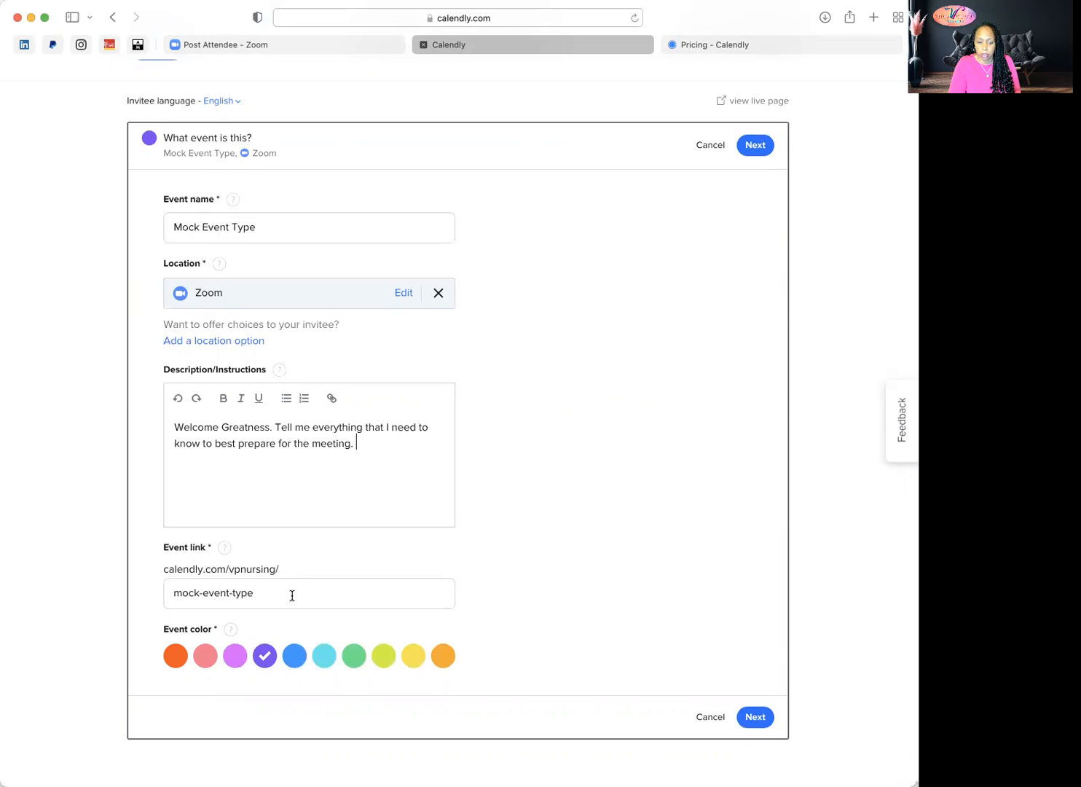
pyautogui.click(237, 660)
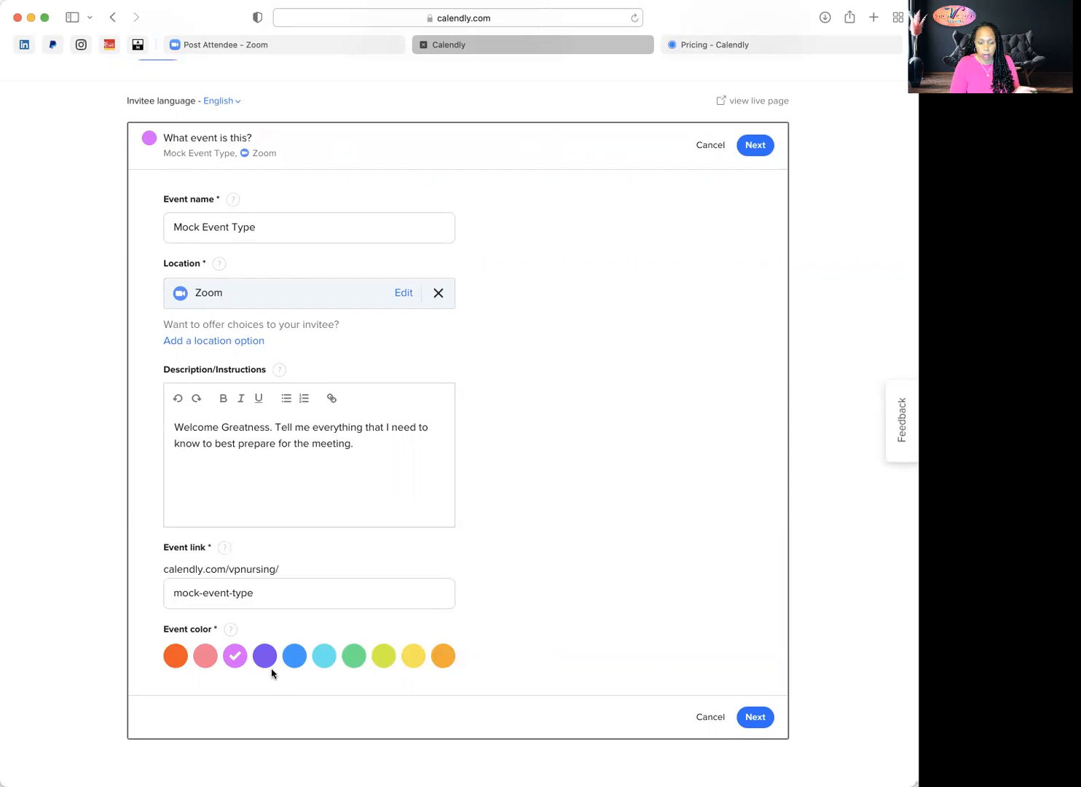
pyautogui.click(752, 717)
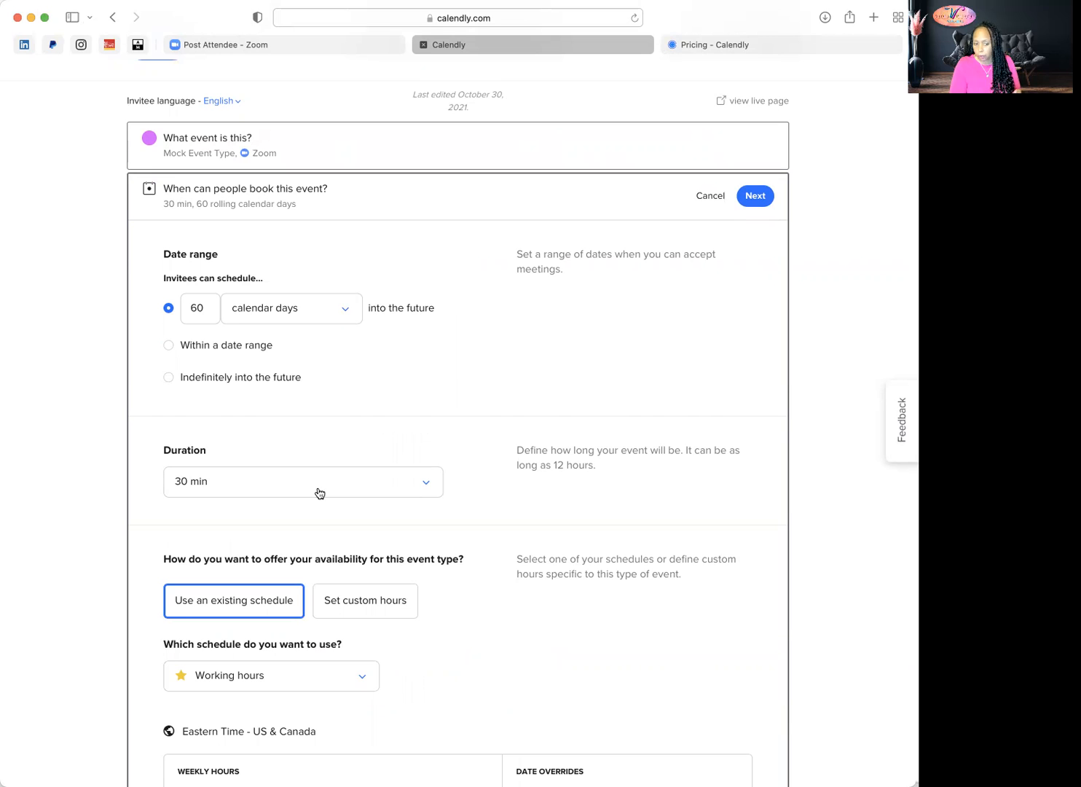
# Accept the booking defaults of 60 calendar days, 30 min duration and the Working hours schedule without buffer times, and continue to the additional options
pyautogui.scroll(-5, 330, 491)
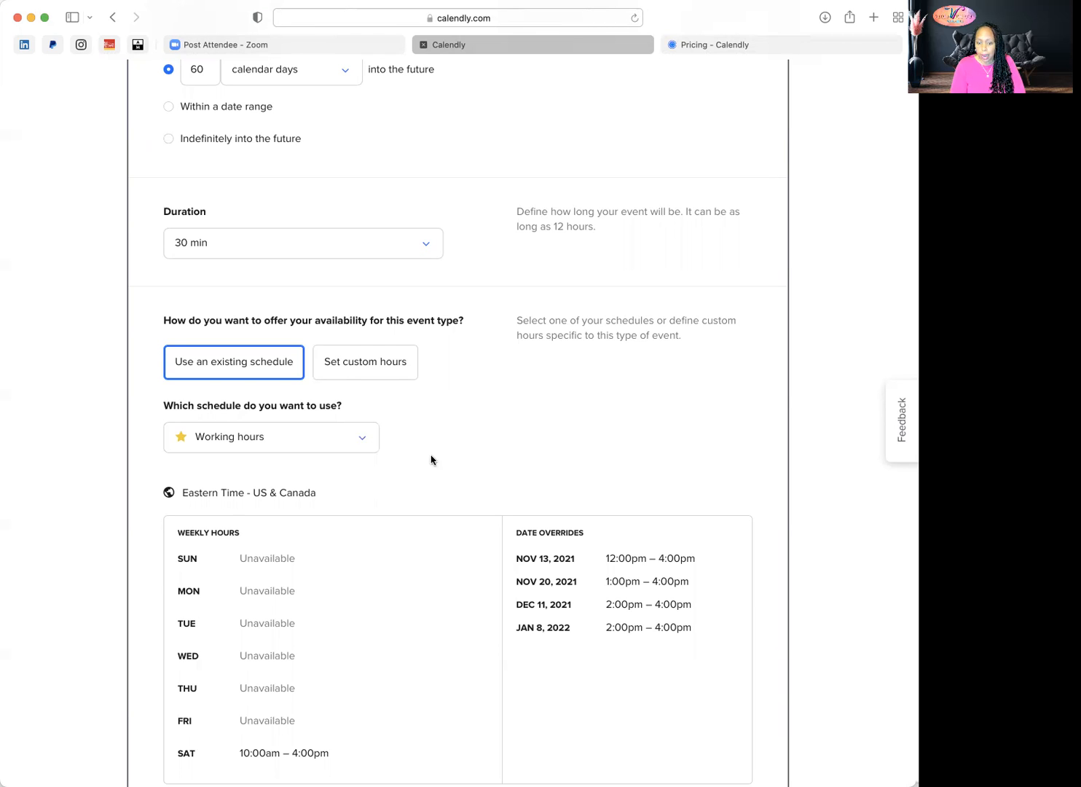
pyautogui.scroll(-5, 433, 455)
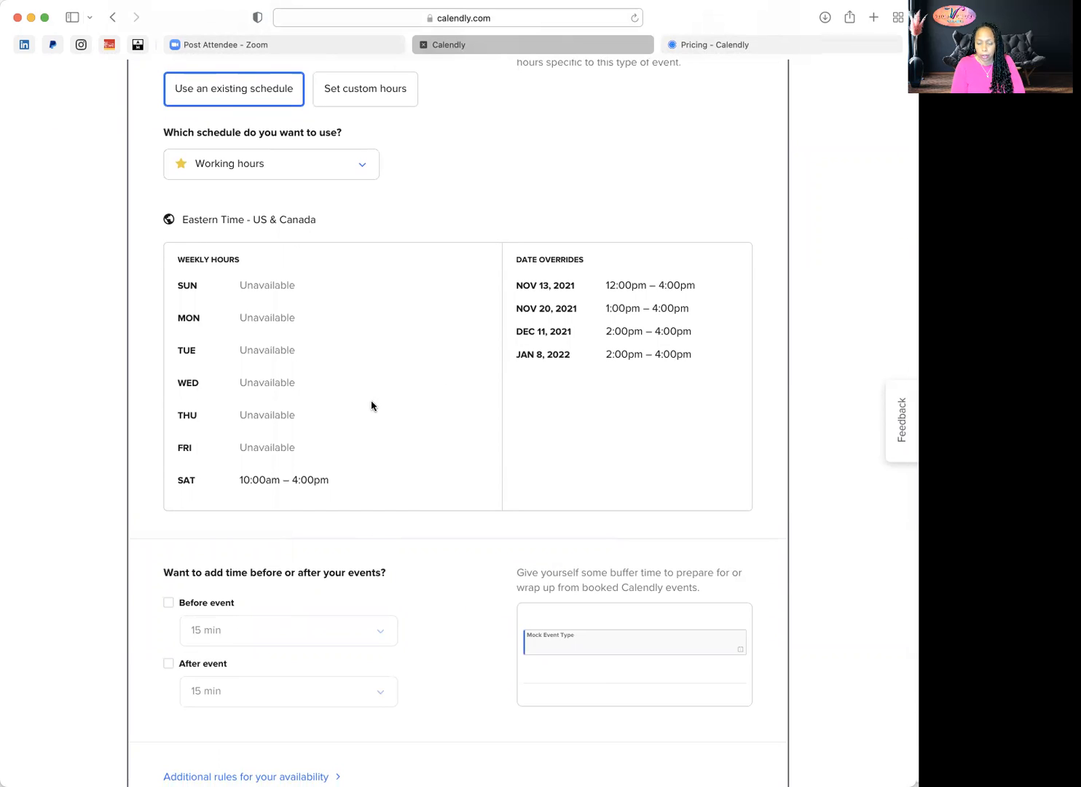
pyautogui.scroll(-4, 350, 400)
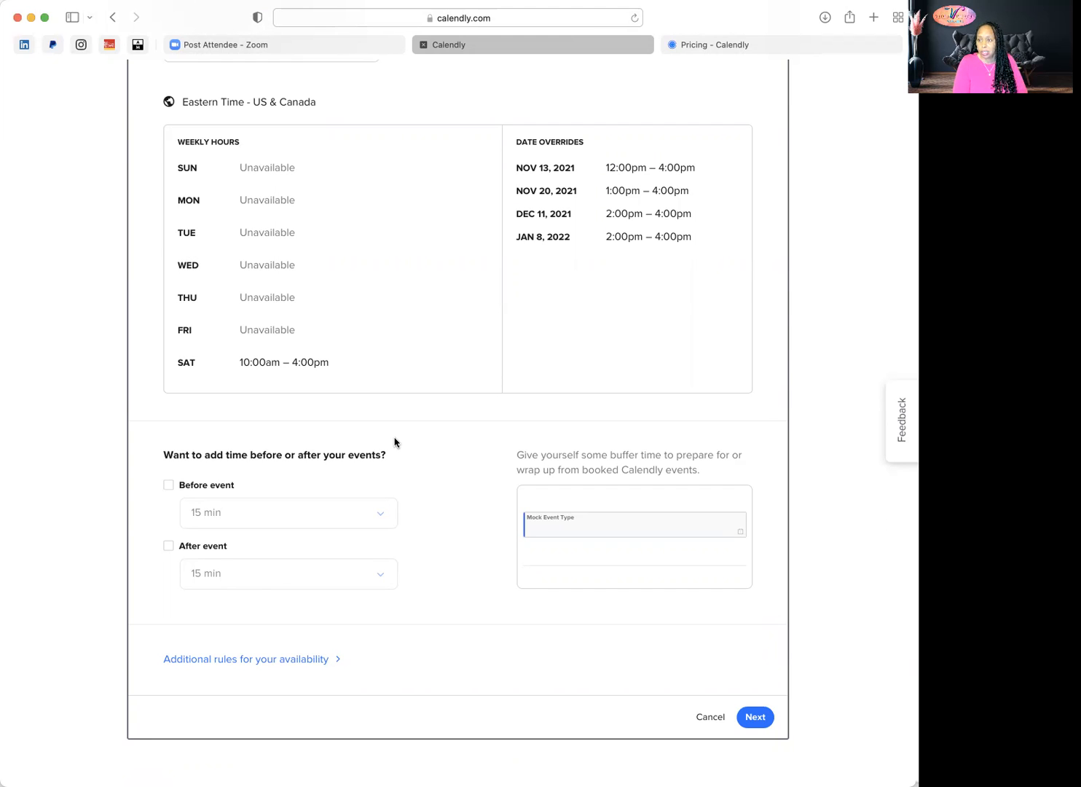
pyautogui.click(757, 718)
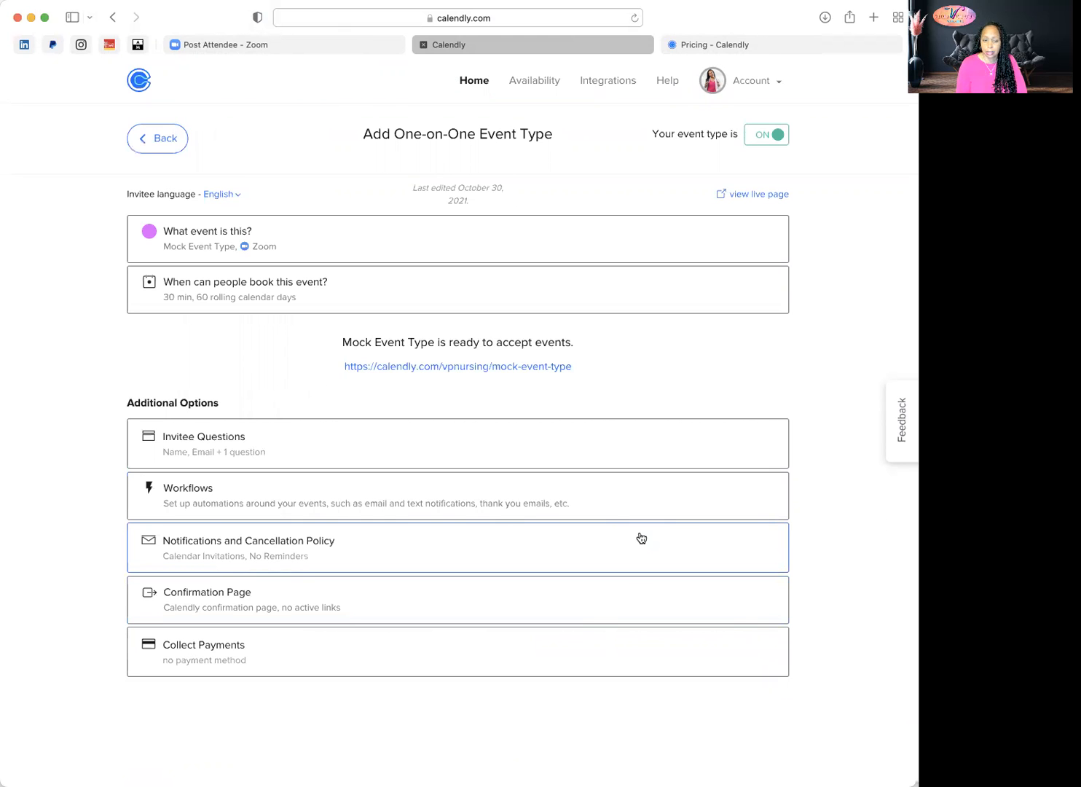
# Add the one-line invitee question "What type of Business are you desiring to create?" to the mock event type
pyautogui.click(220, 442)
pyautogui.scroll(-5, 482, 485)
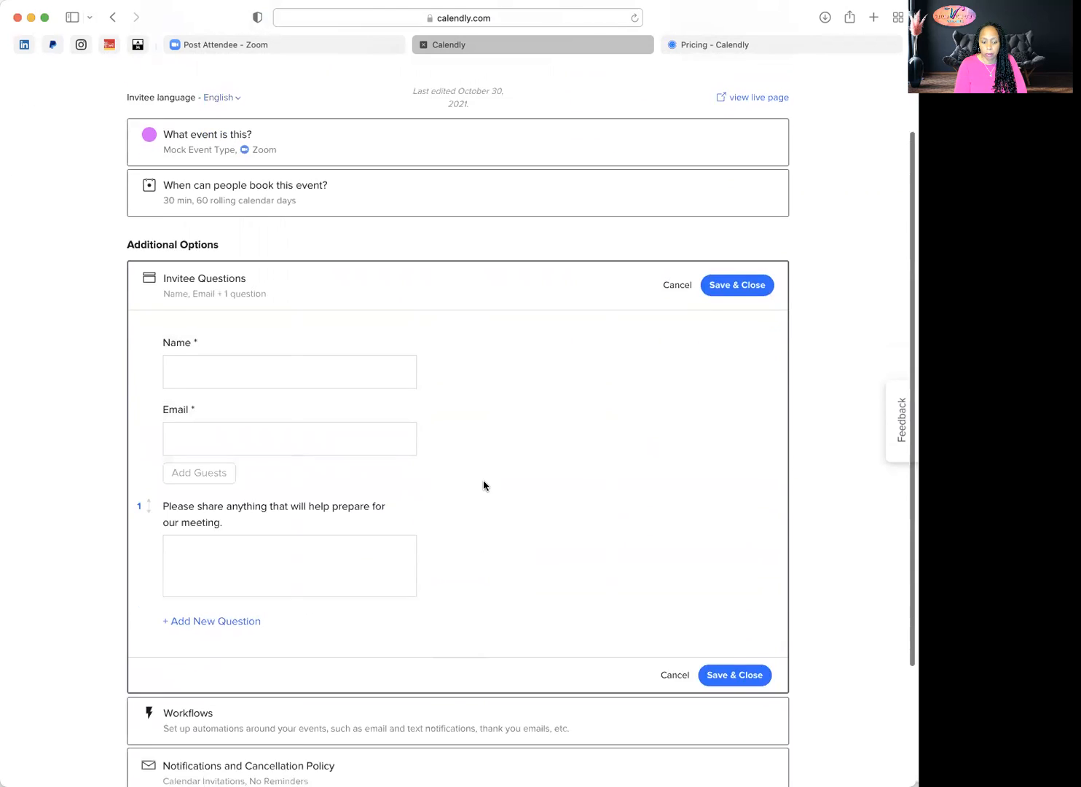
pyautogui.click(220, 461)
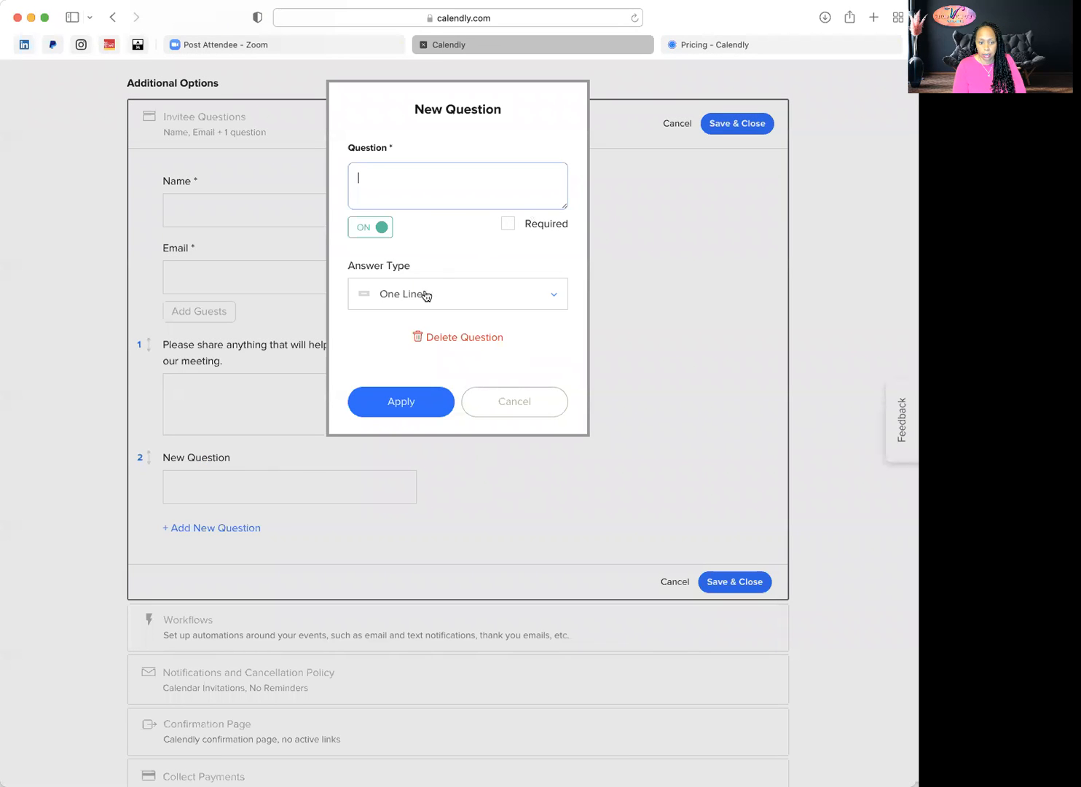
pyautogui.write('What type of ')
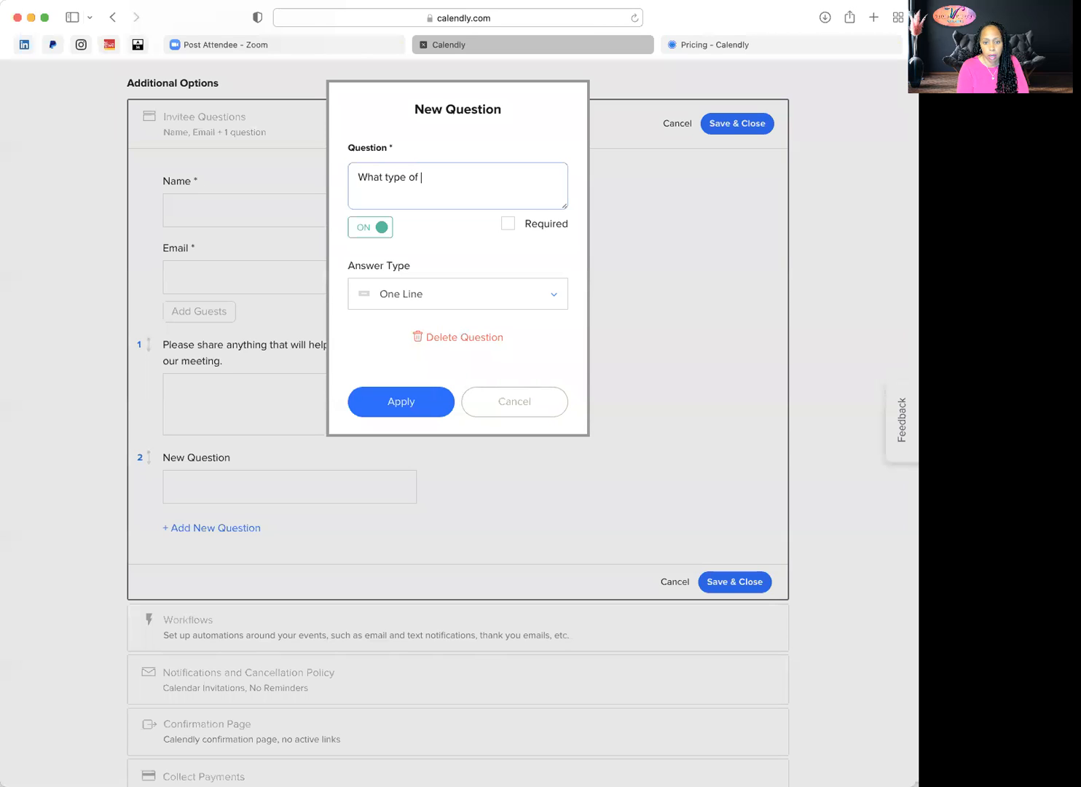
pyautogui.write('Business are you')
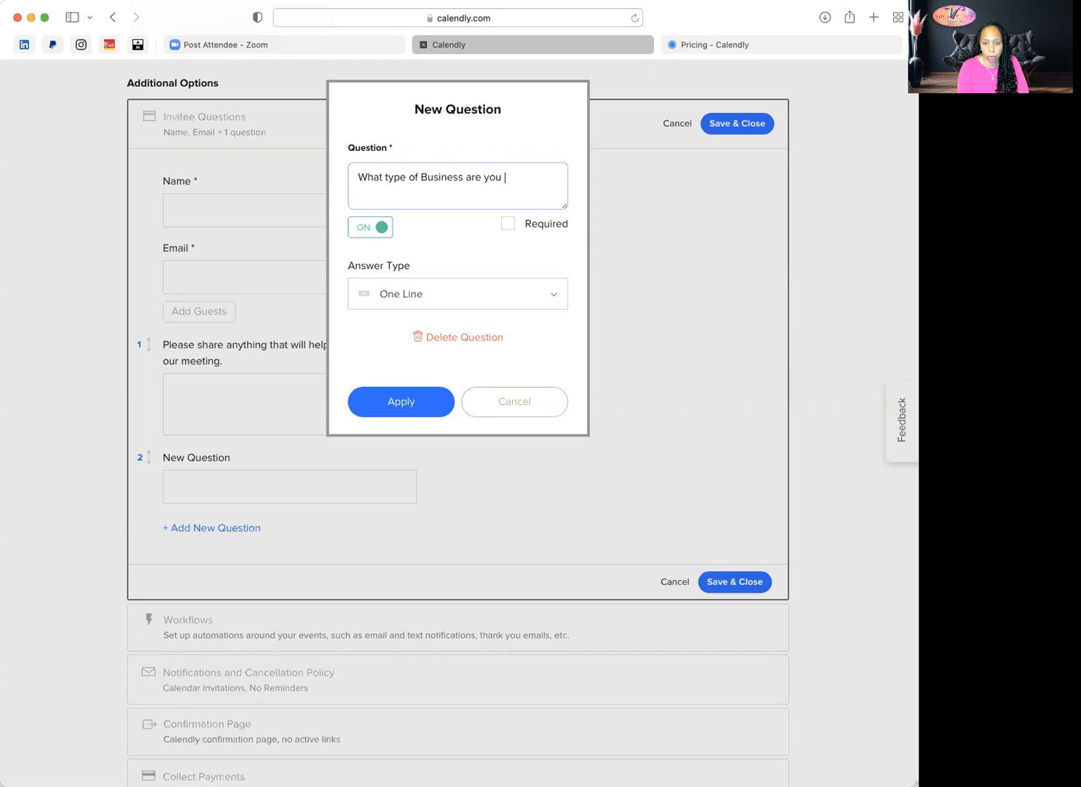
pyautogui.write(' desiri')
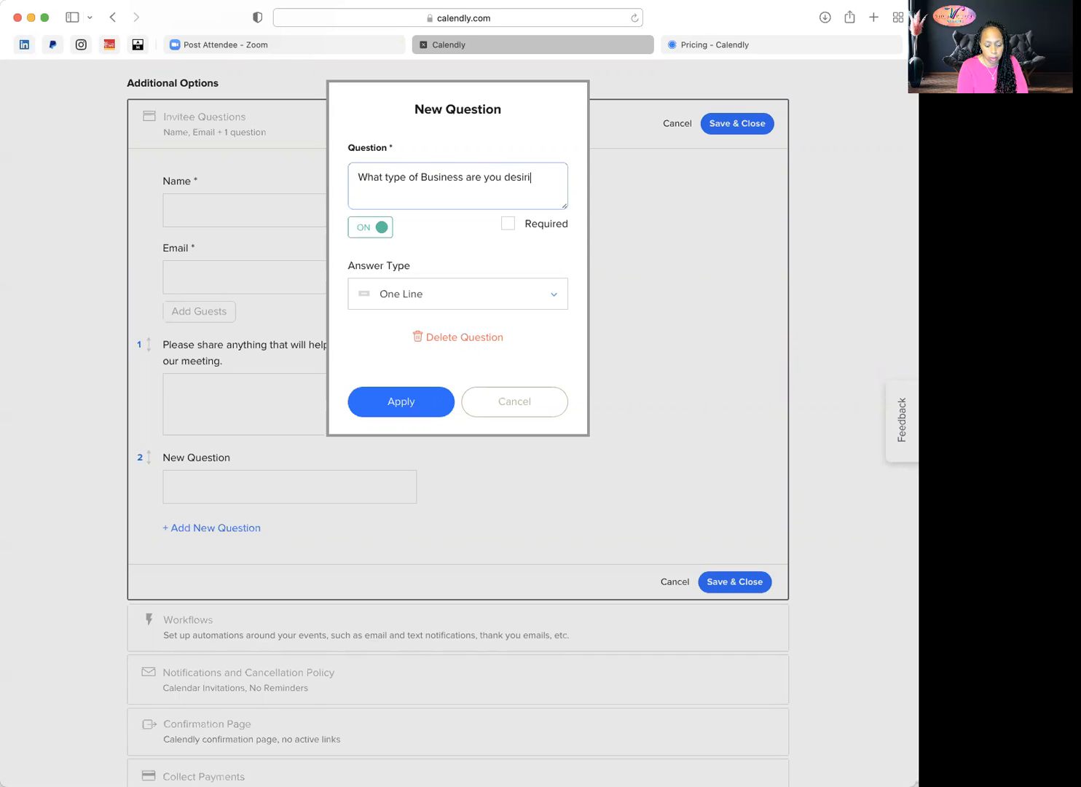
pyautogui.write('ng to create?')
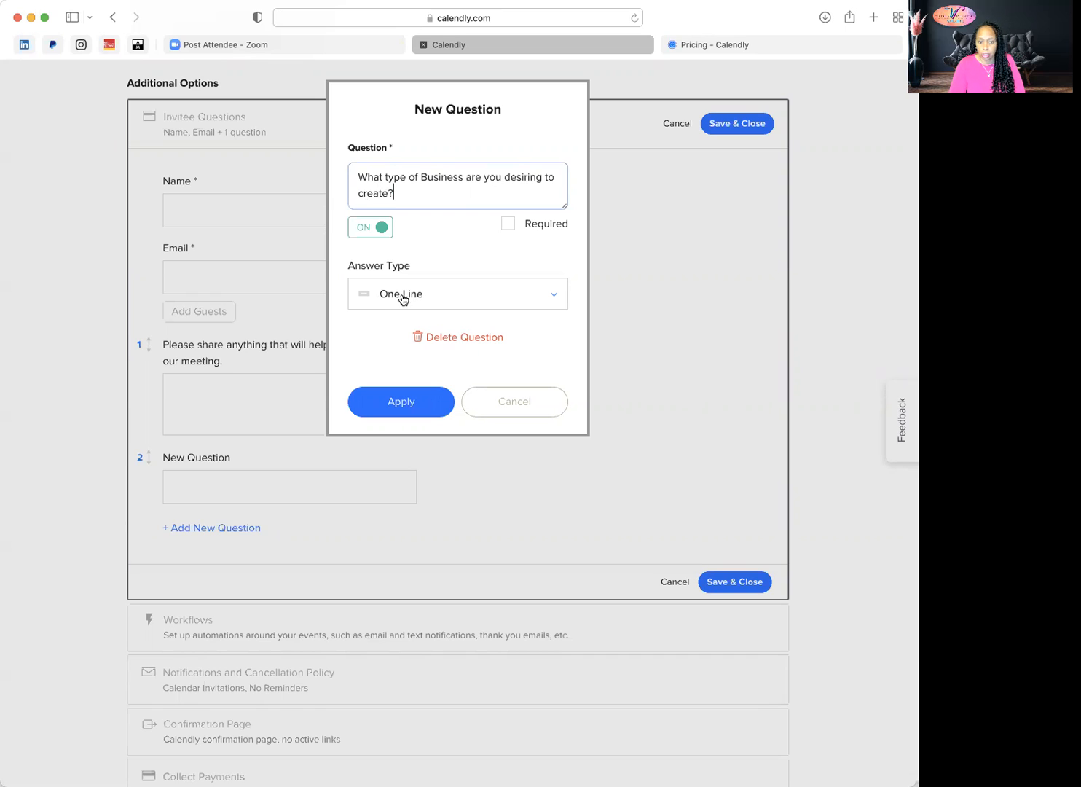
pyautogui.click(401, 403)
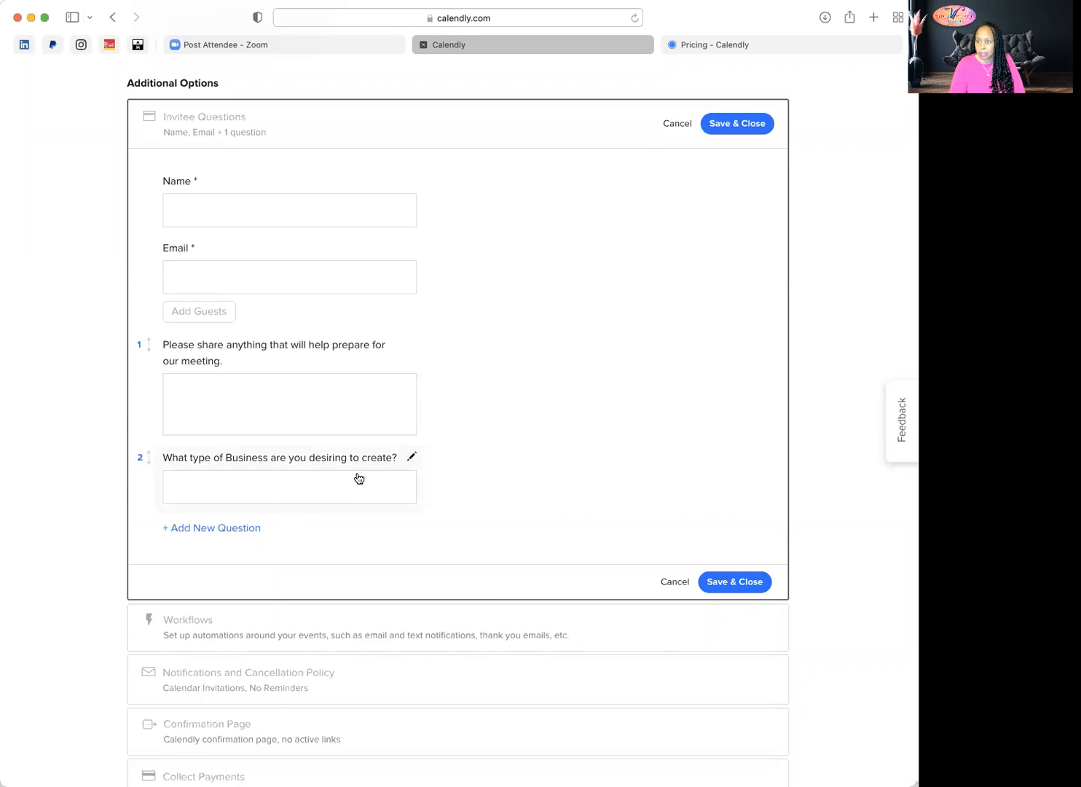
# Add the one-line invitee question "What is your phone number?" and save the invitee questions
pyautogui.scroll(5, 370, 449)
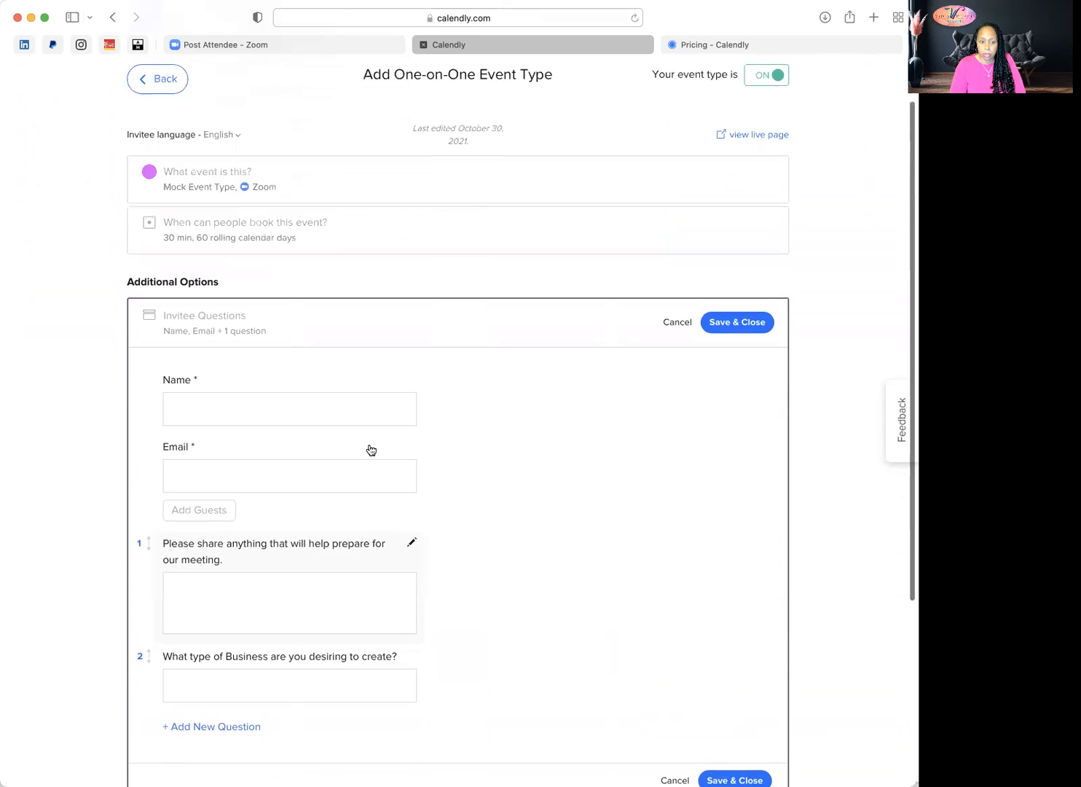
pyautogui.scroll(-5, 370, 449)
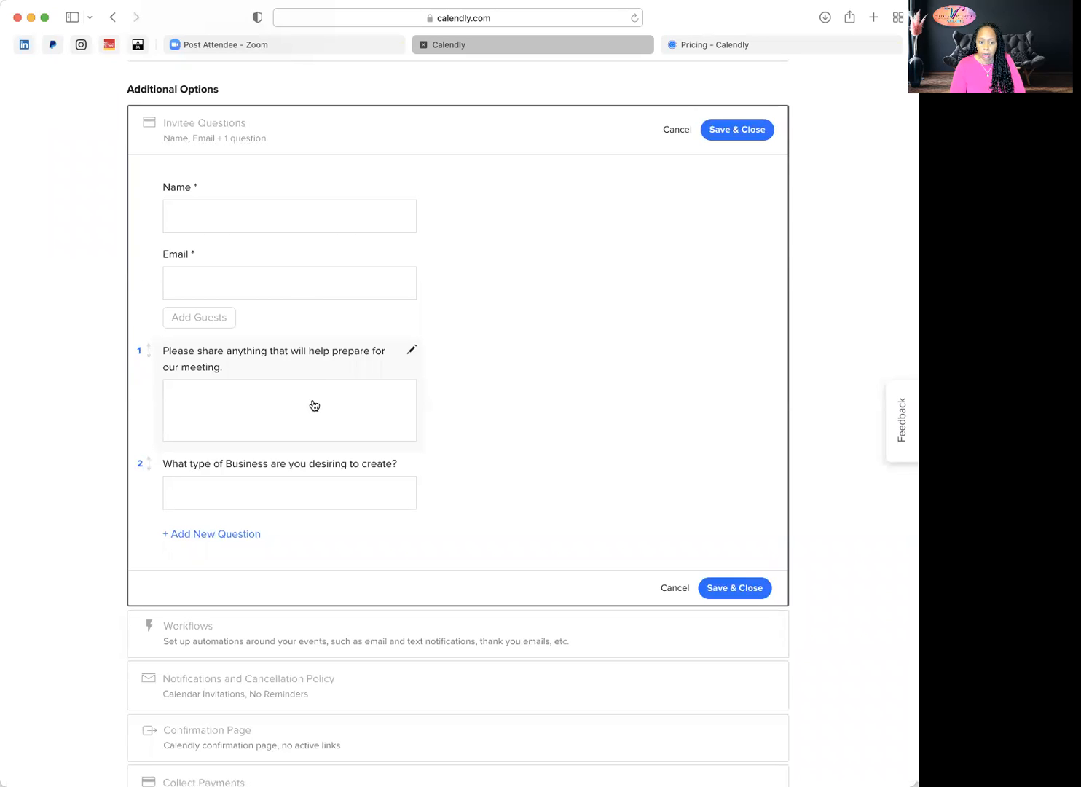
pyautogui.click(237, 536)
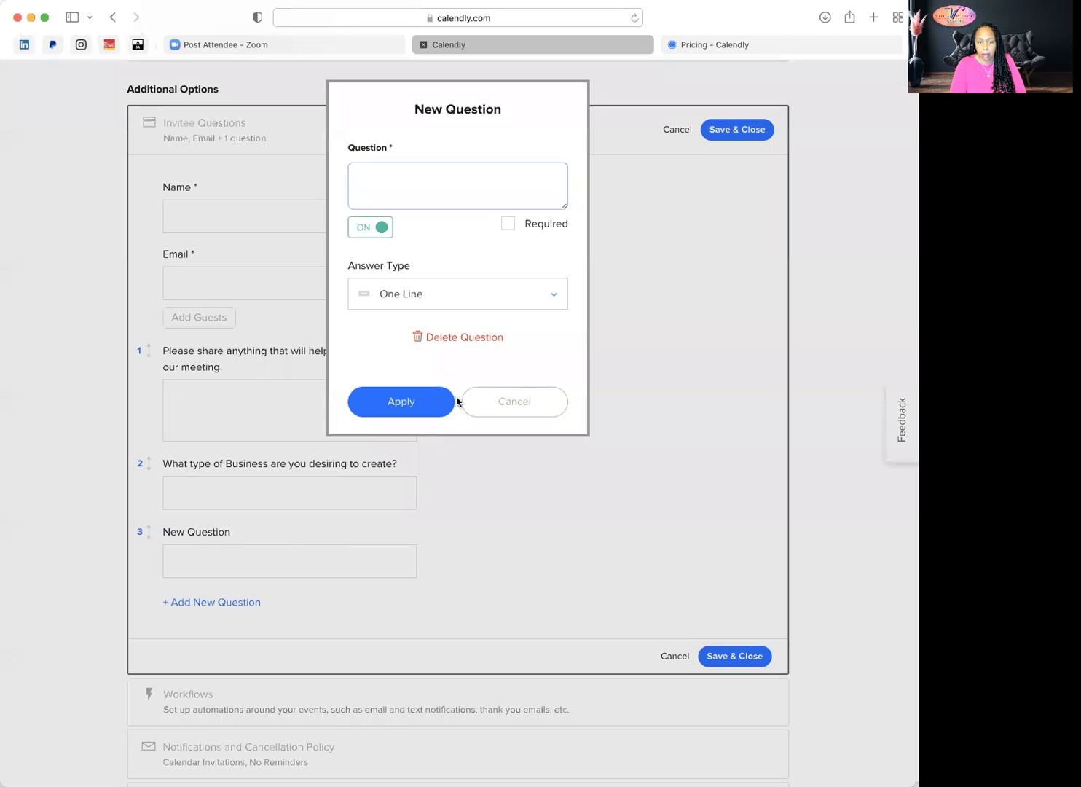
pyautogui.write('What is your phone n')
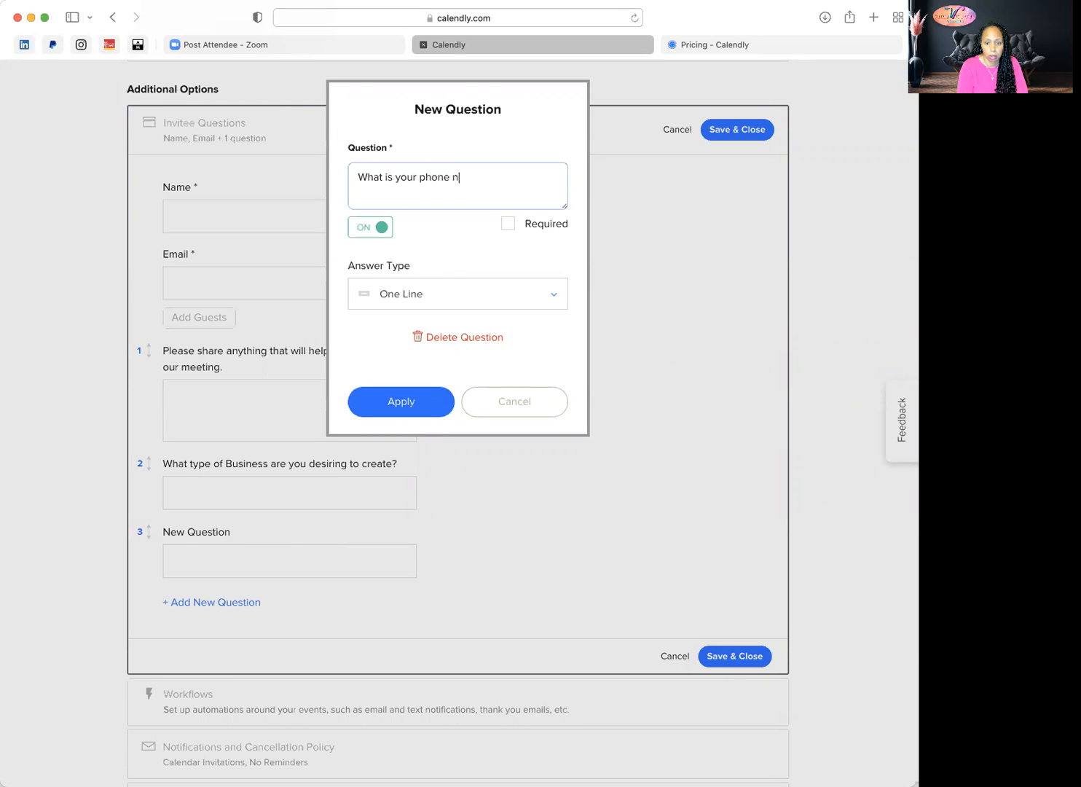
pyautogui.write('umber')
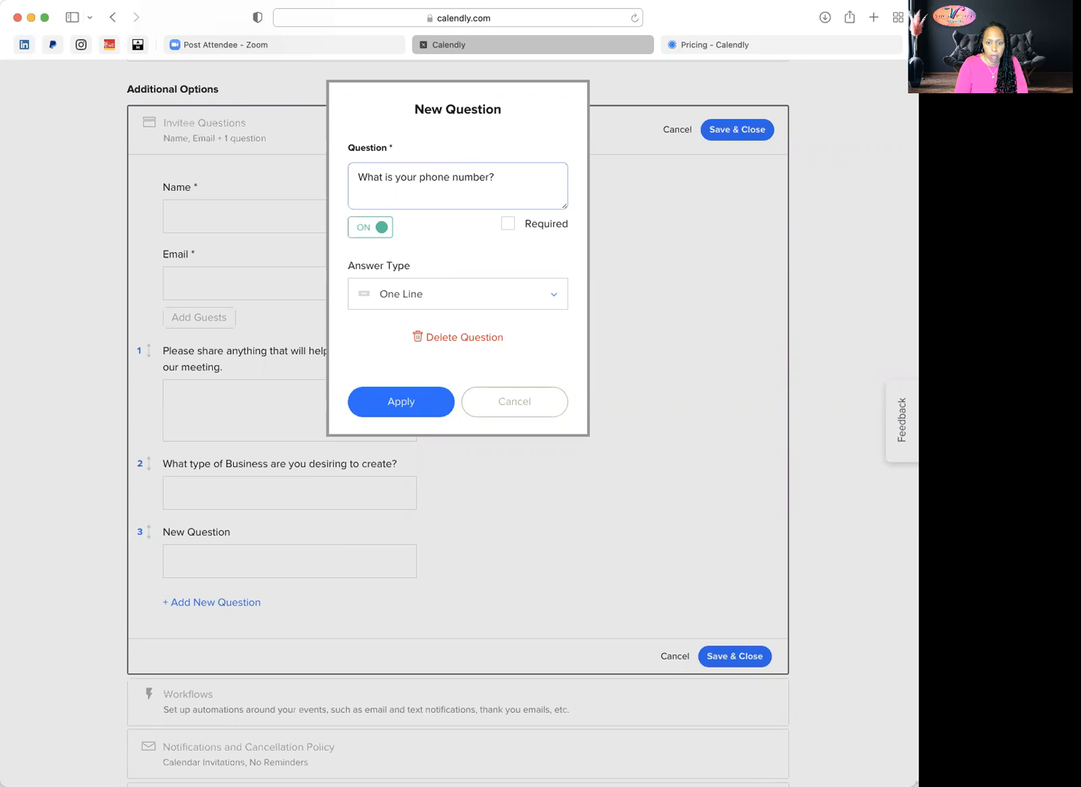
pyautogui.click(414, 406)
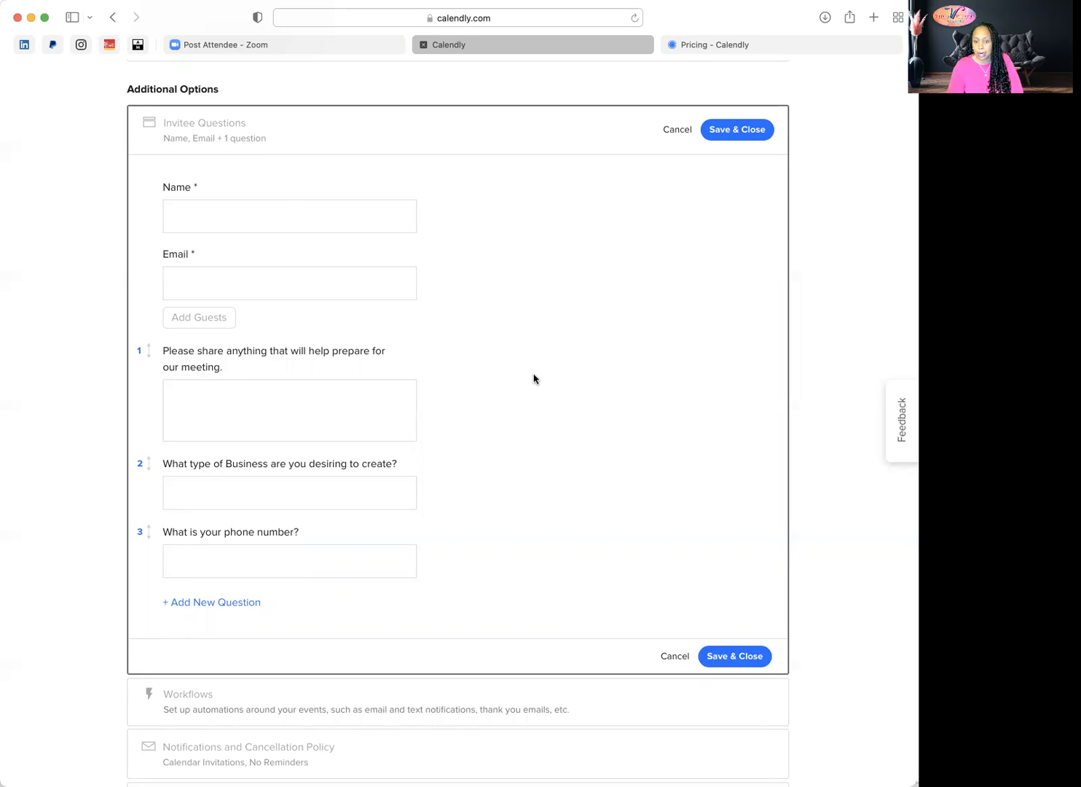
pyautogui.scroll(-5, 533, 378)
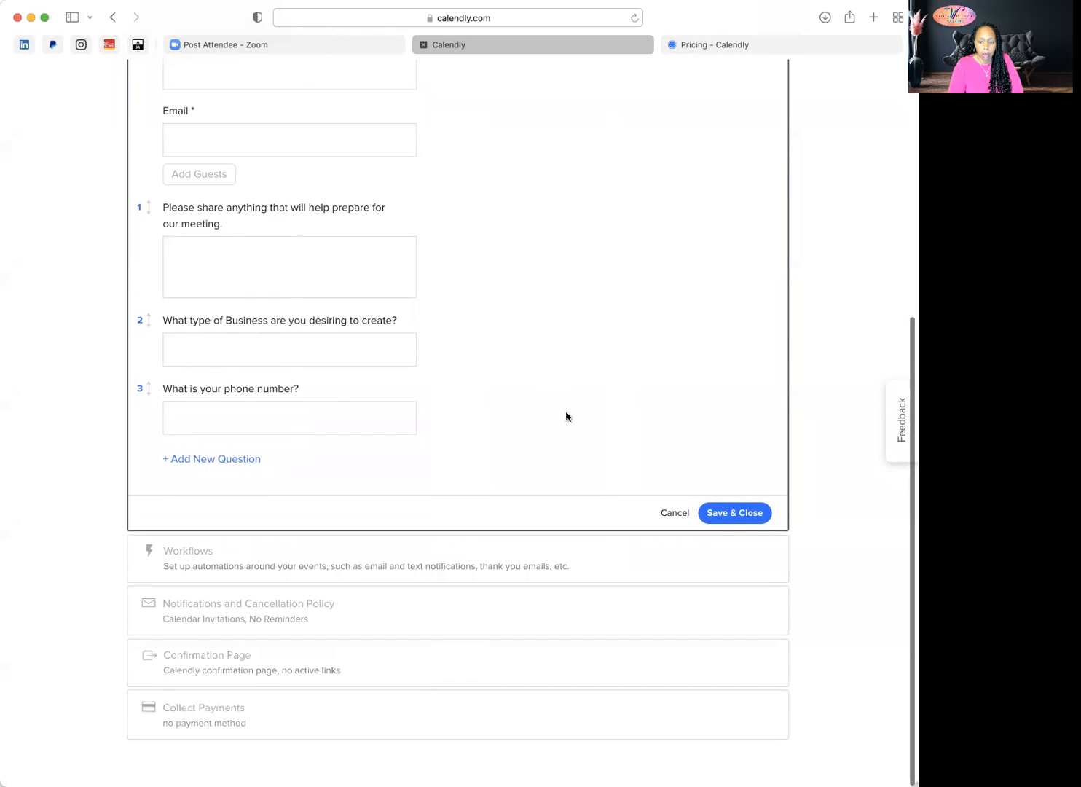
pyautogui.click(748, 518)
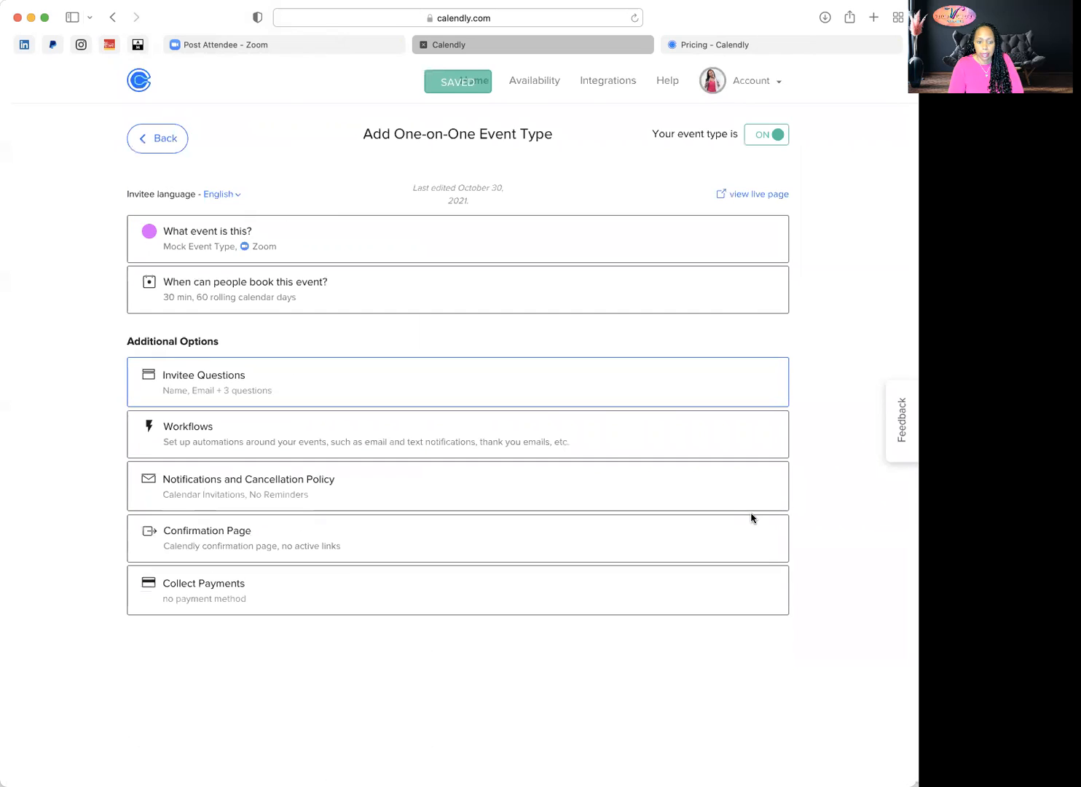
# Go from the event type's workflow options to the workflows list and start a new workflow from the "Email reminder to invitee" template
pyautogui.click(186, 431)
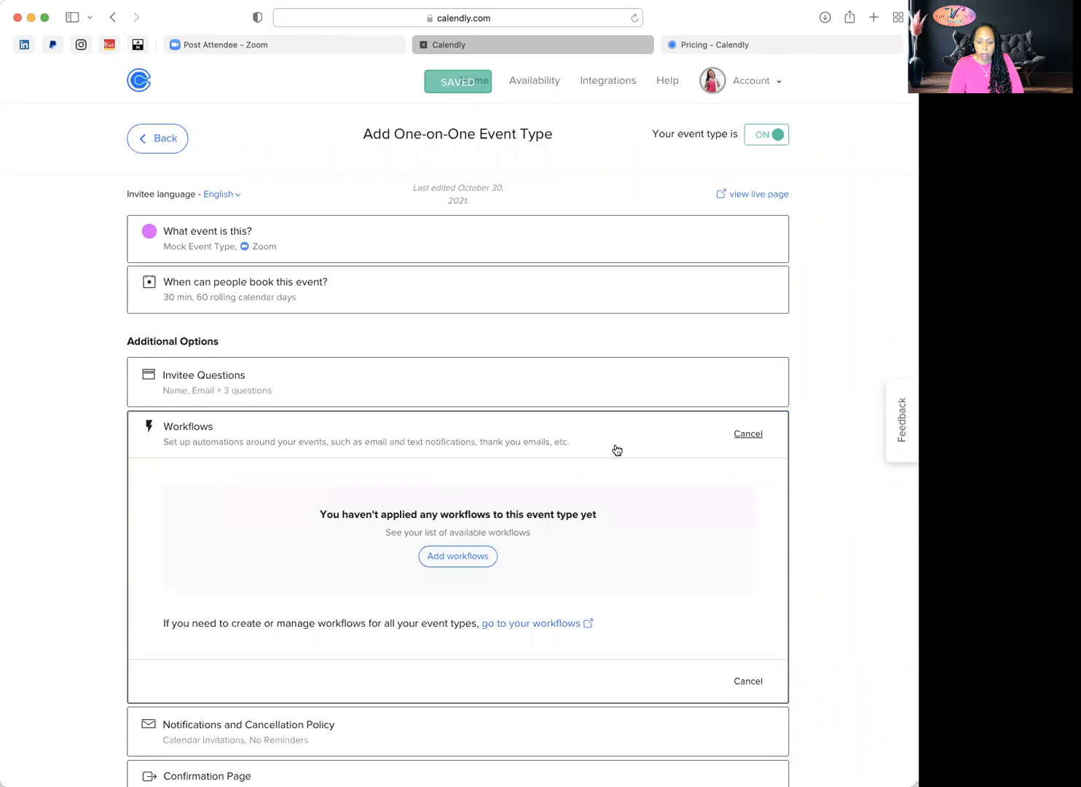
pyautogui.click(468, 558)
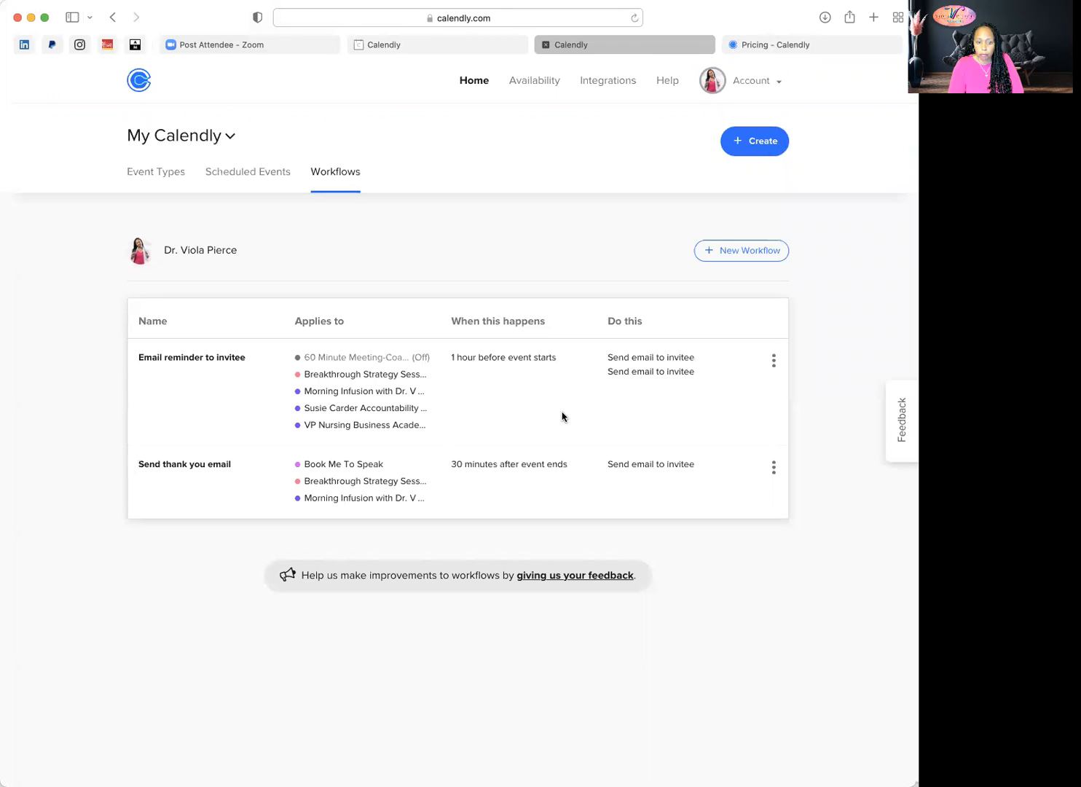
pyautogui.click(723, 252)
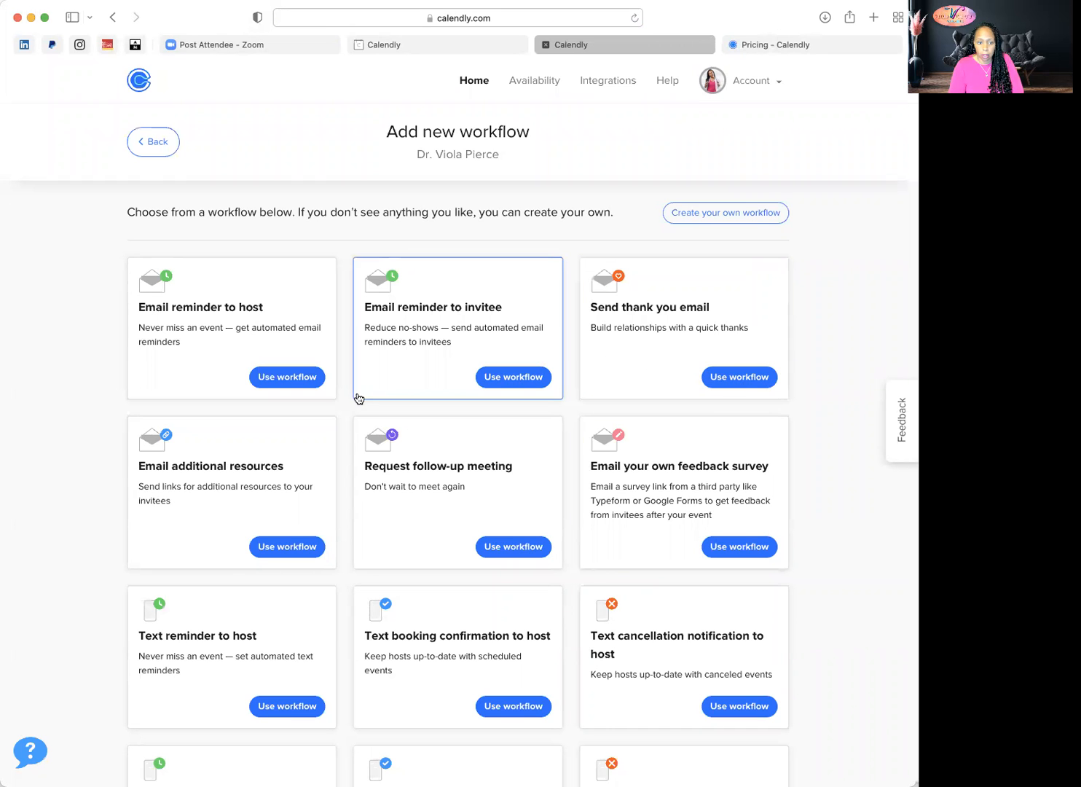
pyautogui.click(495, 382)
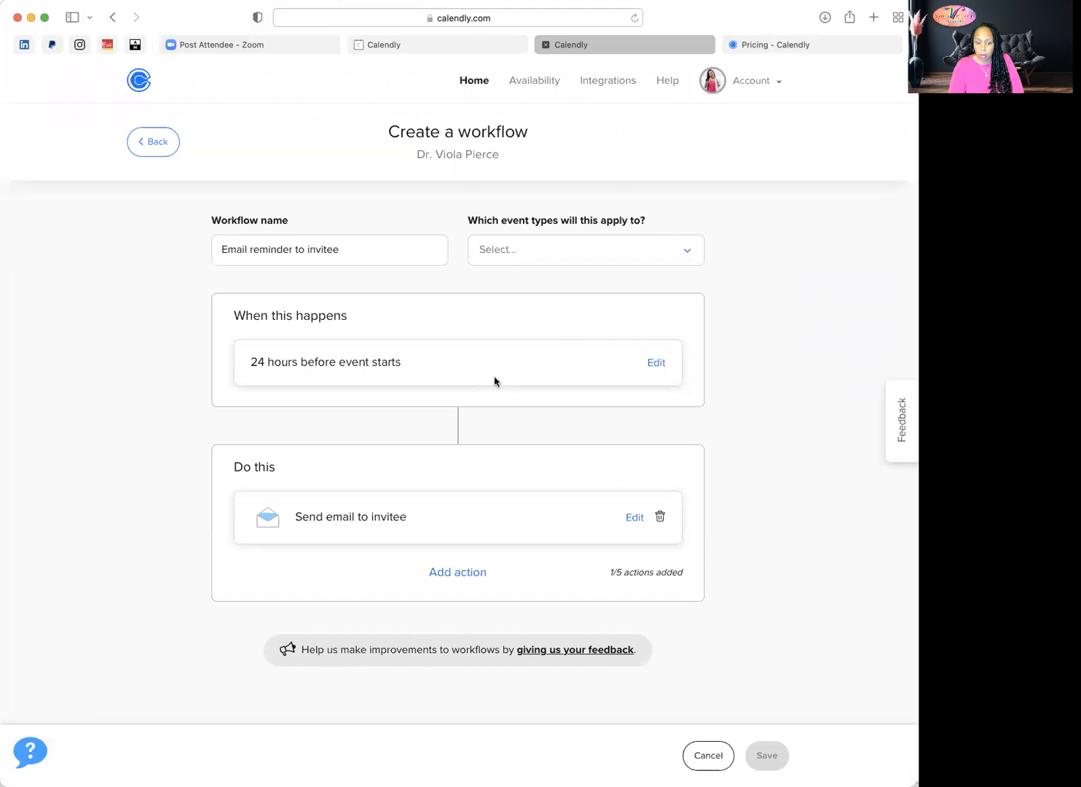
# Set the email reminder workflow to trigger 1 hour before the event starts
pyautogui.click(655, 362)
pyautogui.click(390, 291)
pyautogui.press('BackSpace')
pyautogui.press('BackSpace')
pyautogui.write('0')
pyautogui.press('BackSpace')
pyautogui.write('1')
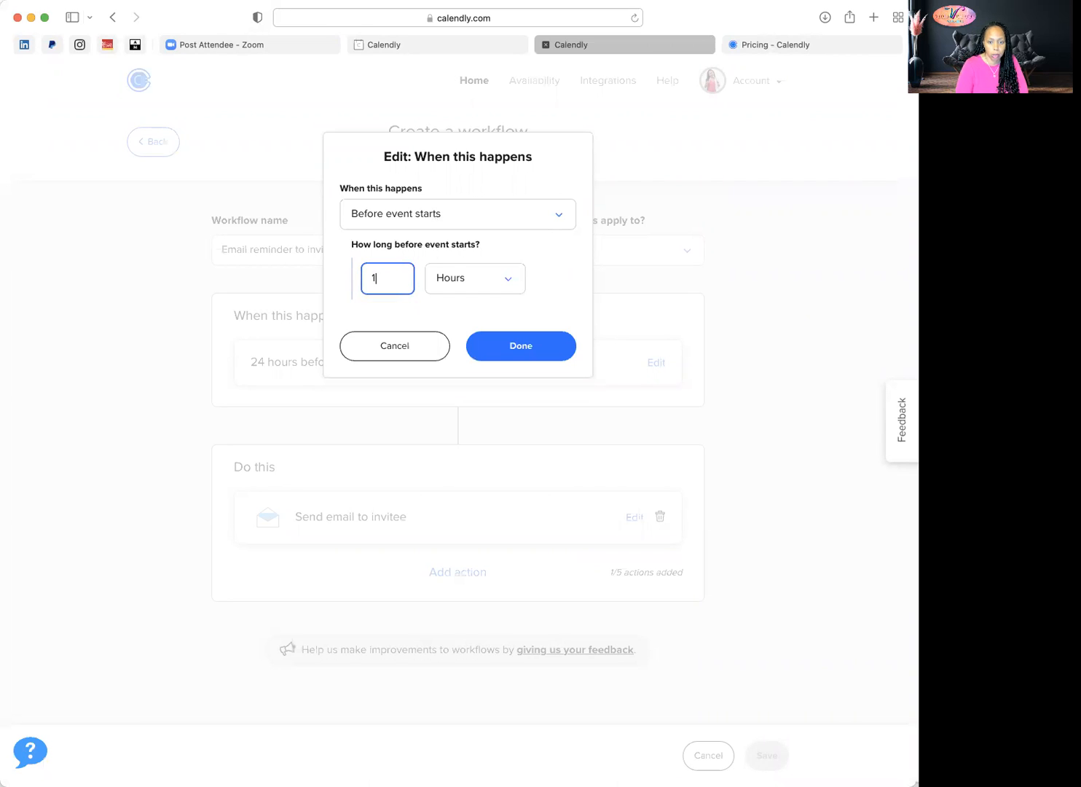
pyautogui.click(566, 350)
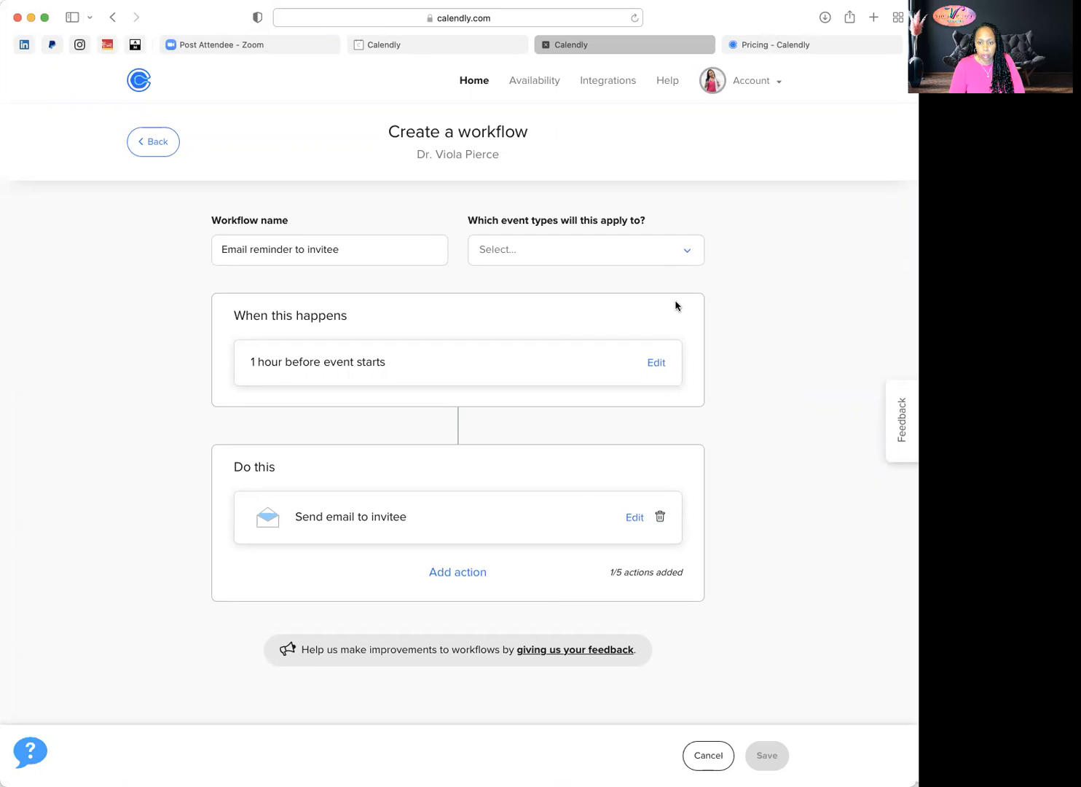
# Apply the email reminder workflow to the Mock Event Type only and save it
pyautogui.click(683, 252)
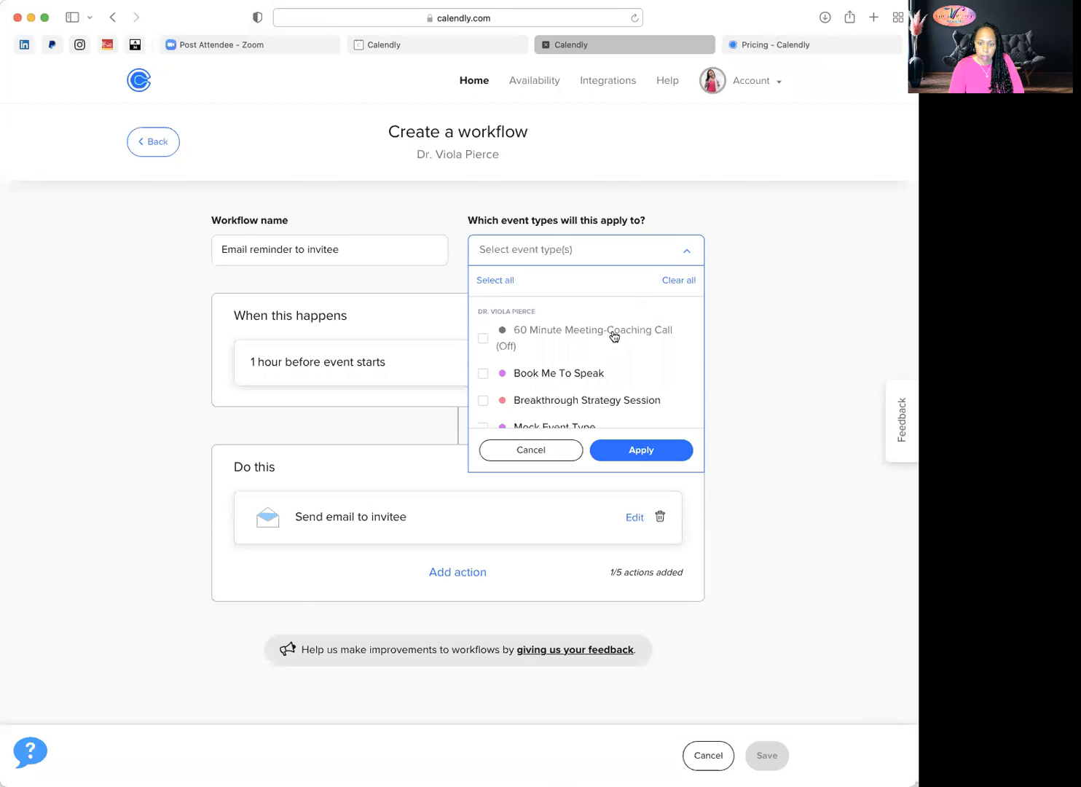
pyautogui.scroll(-5, 612, 336)
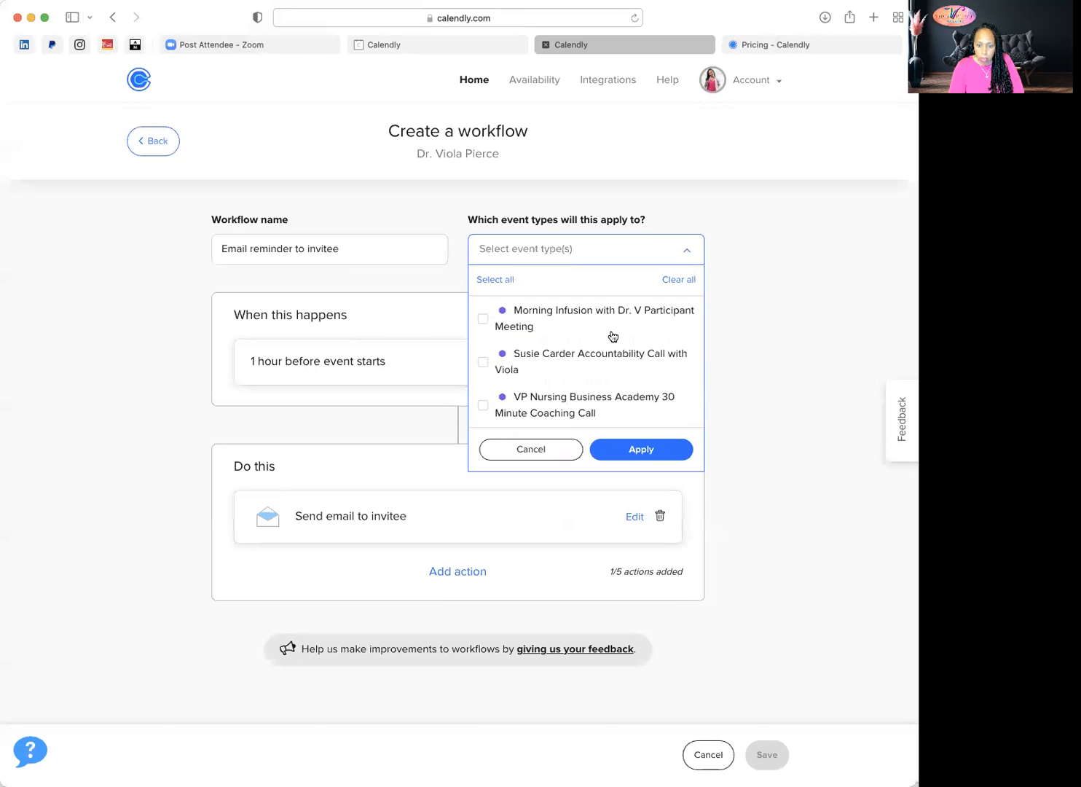
pyautogui.scroll(2, 612, 336)
pyautogui.scroll(1, 612, 336)
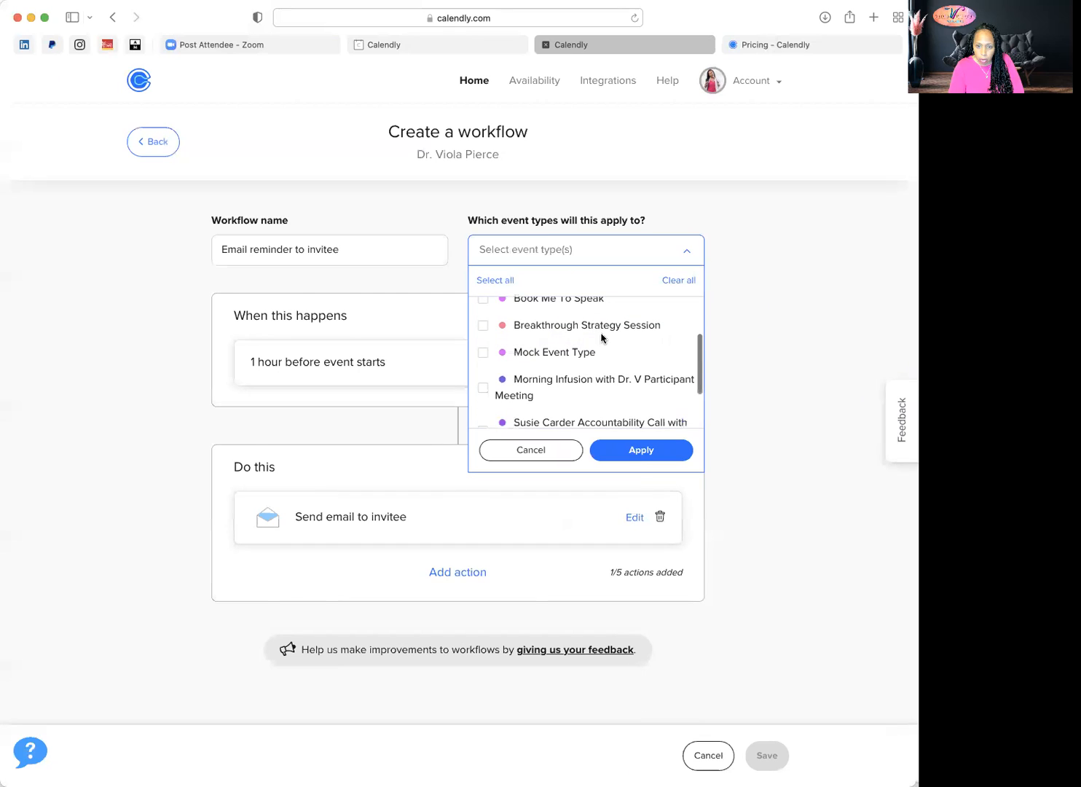
pyautogui.click(483, 352)
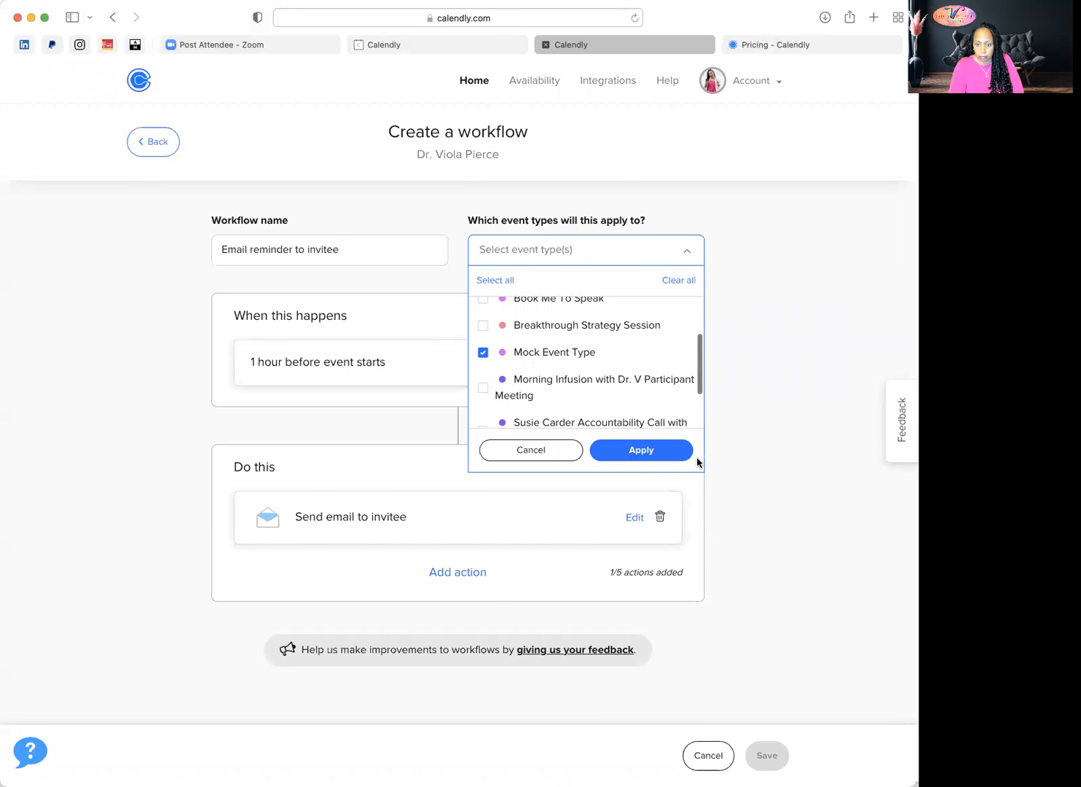
pyautogui.click(652, 451)
pyautogui.click(762, 756)
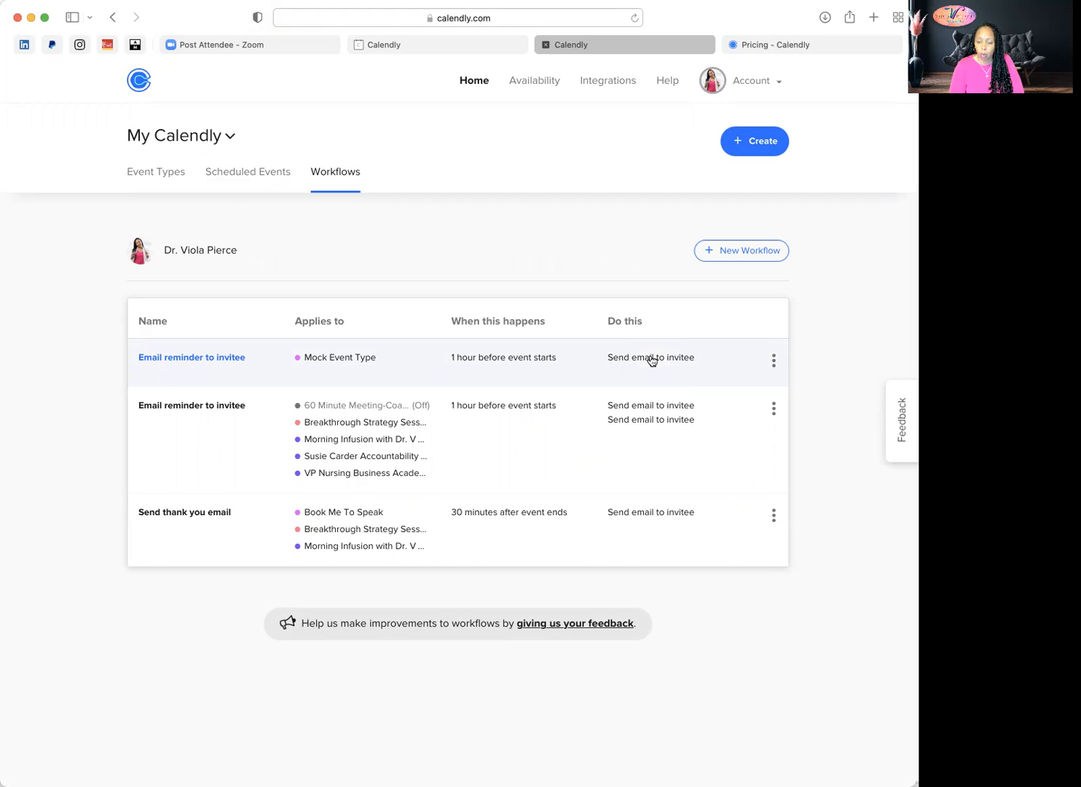
# Create a workflow from the "Send thank you email" template, apply it to Mock Event Type, and save it with its default timing
pyautogui.click(740, 250)
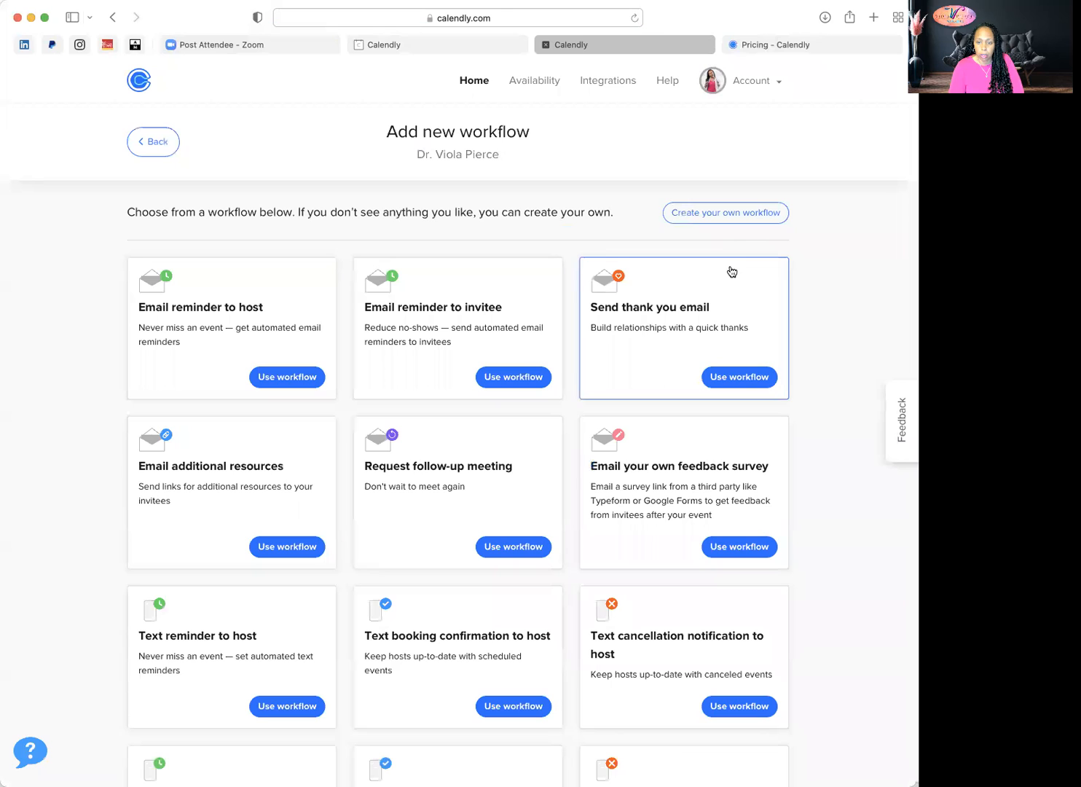
pyautogui.click(736, 380)
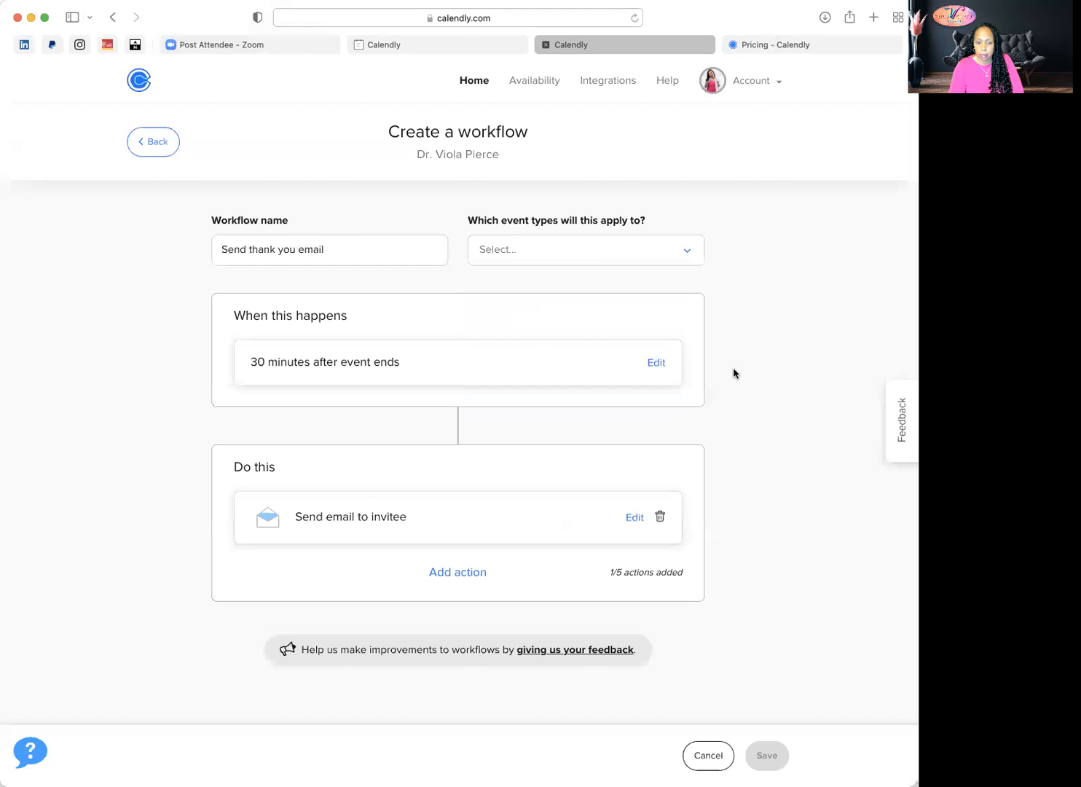
pyautogui.click(682, 250)
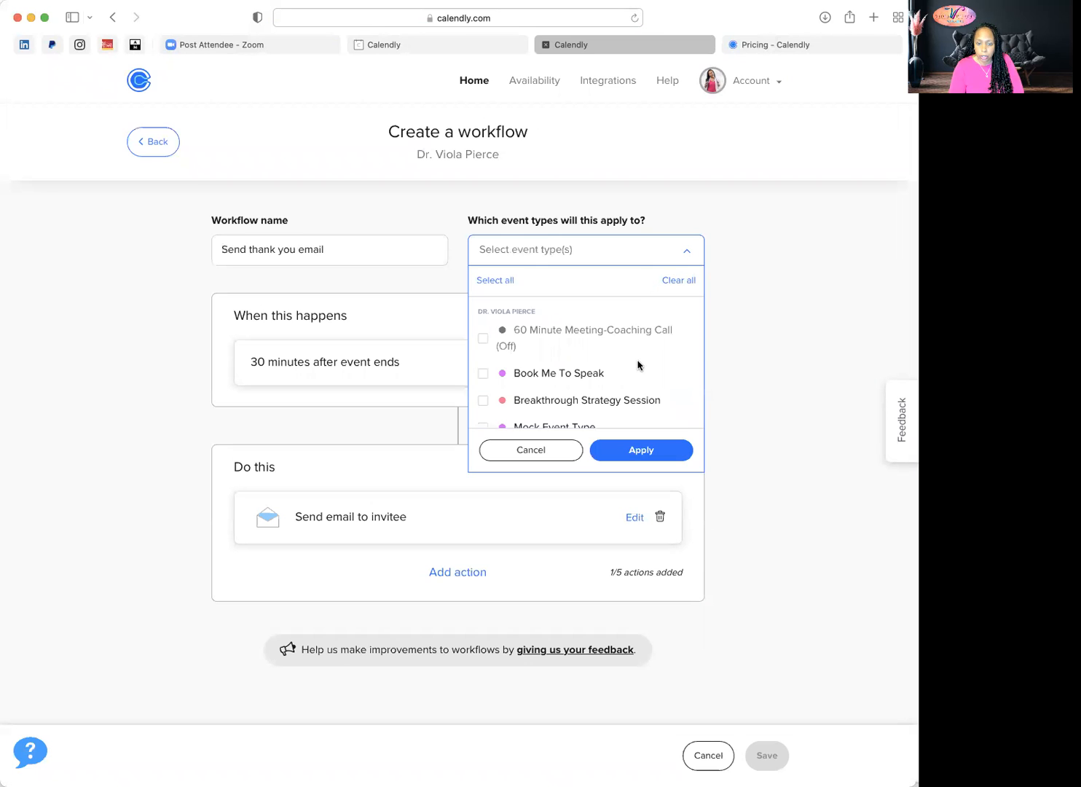
pyautogui.scroll(-2, 638, 365)
pyautogui.click(483, 357)
pyautogui.click(642, 451)
pyautogui.click(765, 754)
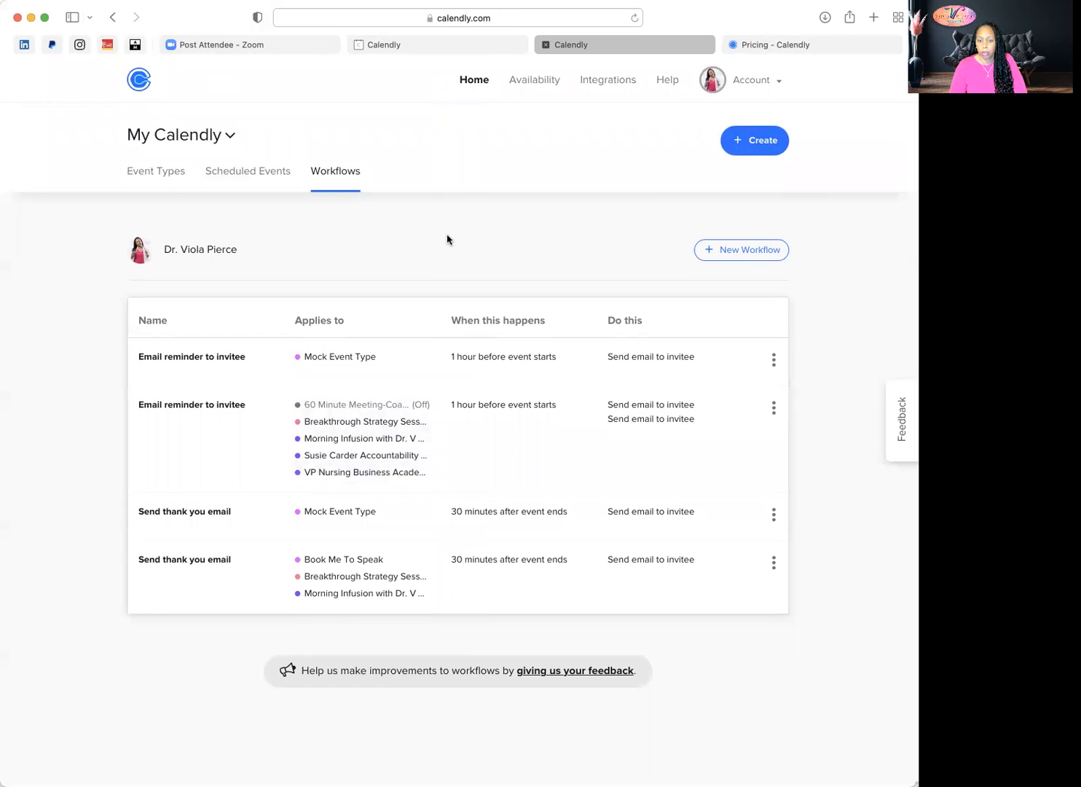
# Create a workflow from the "Text reminder to invitee" template, apply it to Mock Event Type, and save it with its default timing
pyautogui.click(706, 249)
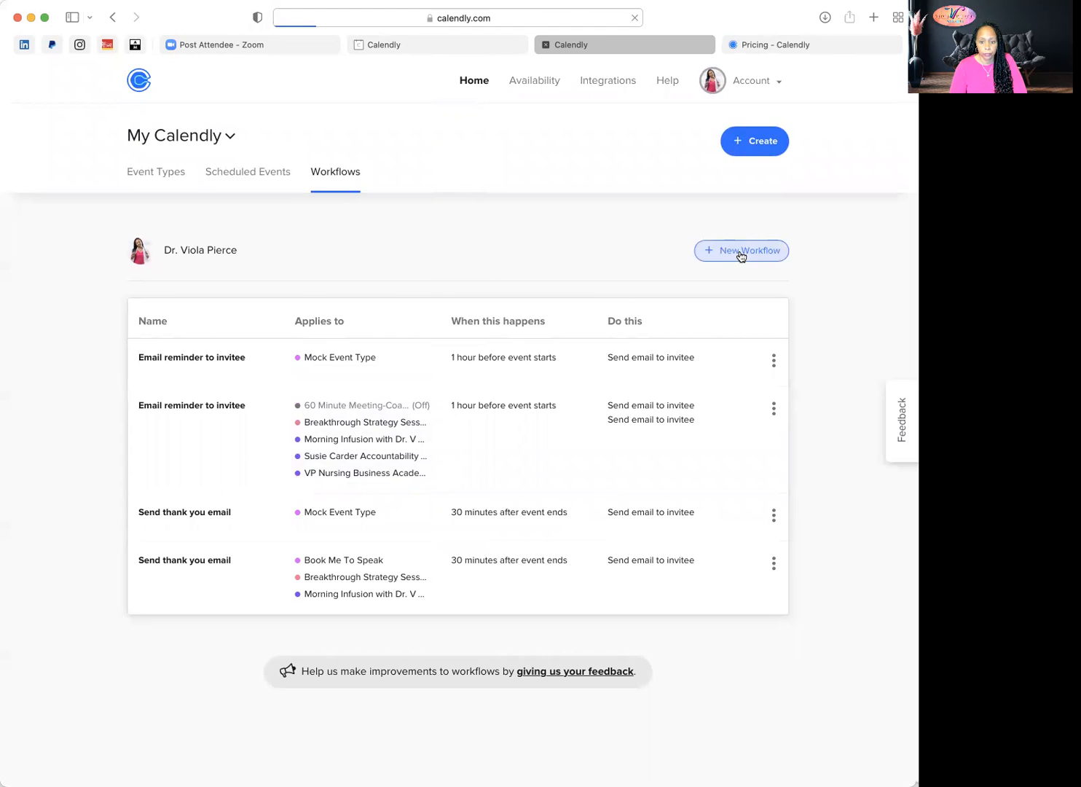
pyautogui.scroll(-5, 678, 271)
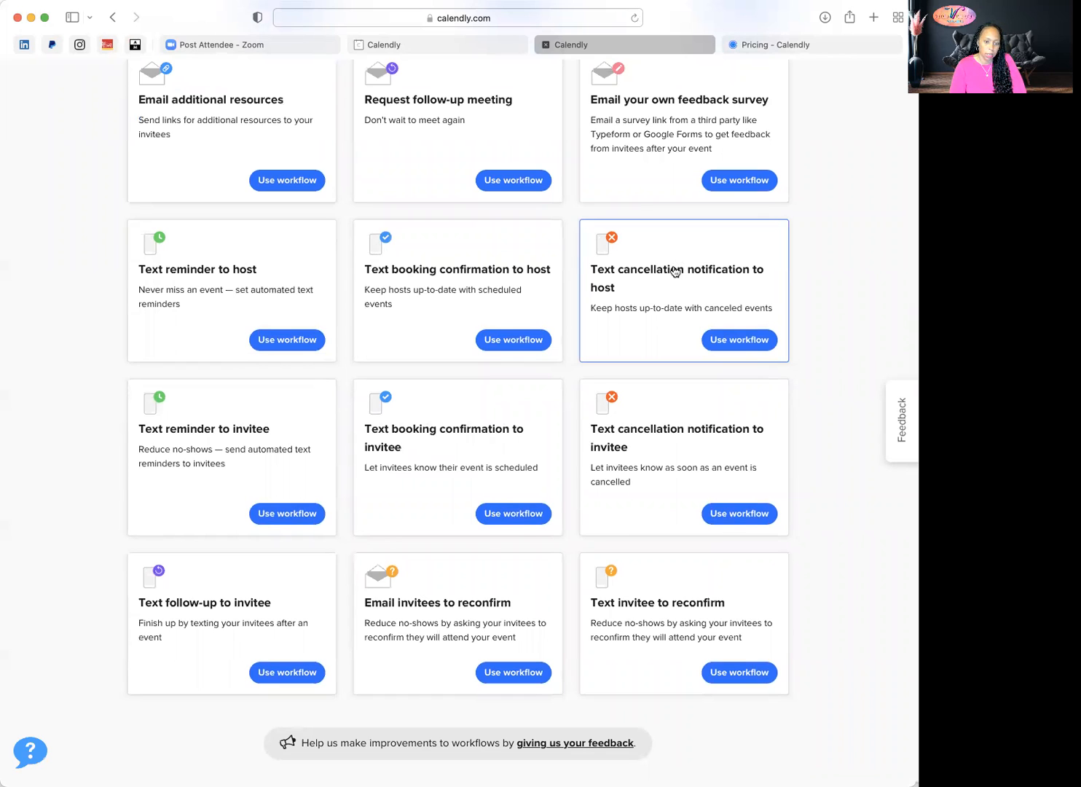
pyautogui.click(306, 513)
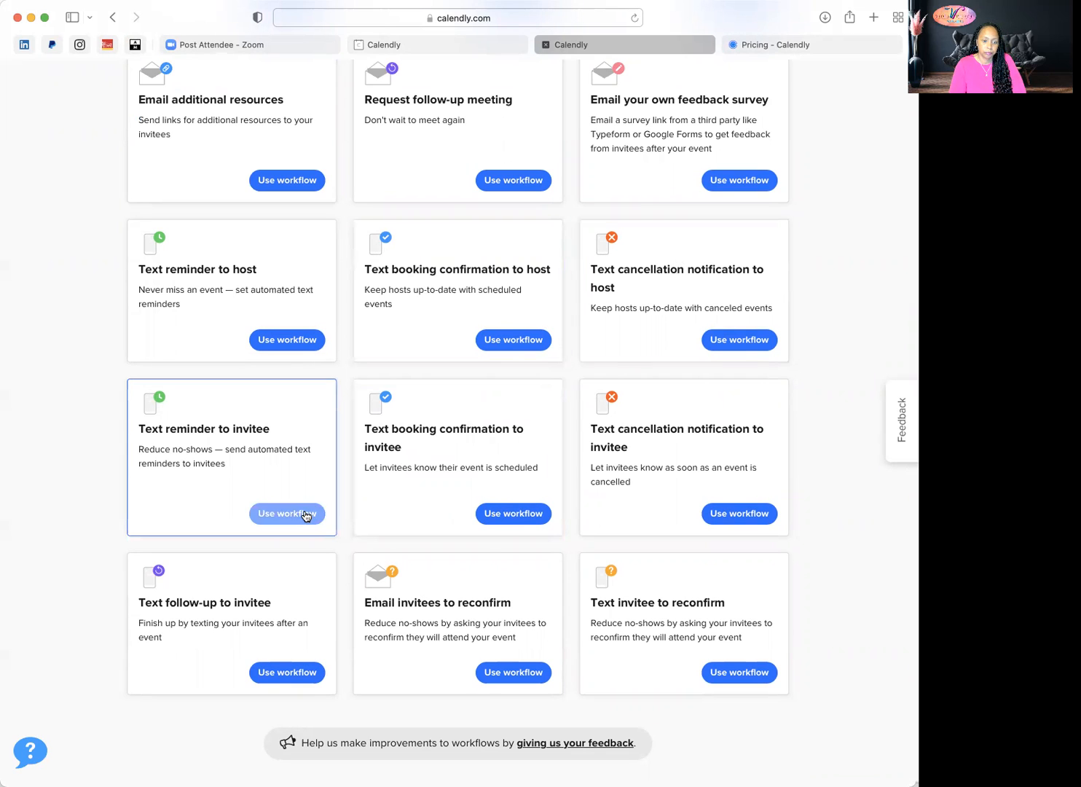
pyautogui.click(673, 253)
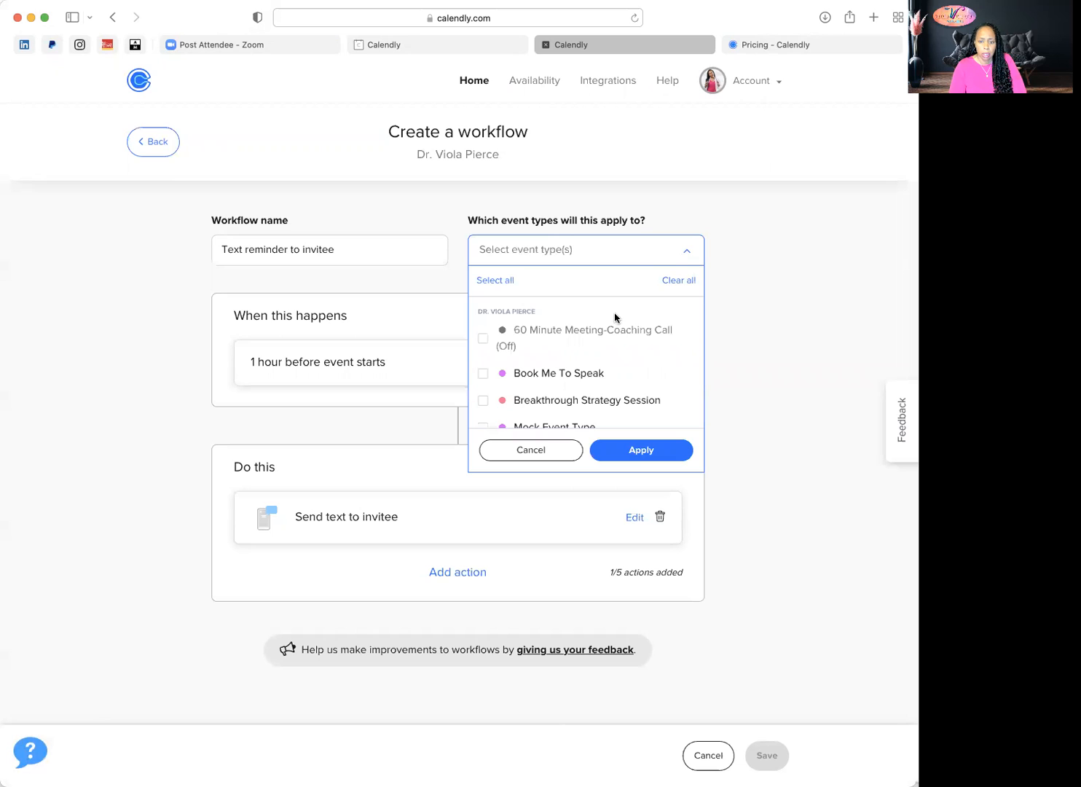
pyautogui.scroll(-5, 599, 360)
pyautogui.scroll(3, 557, 331)
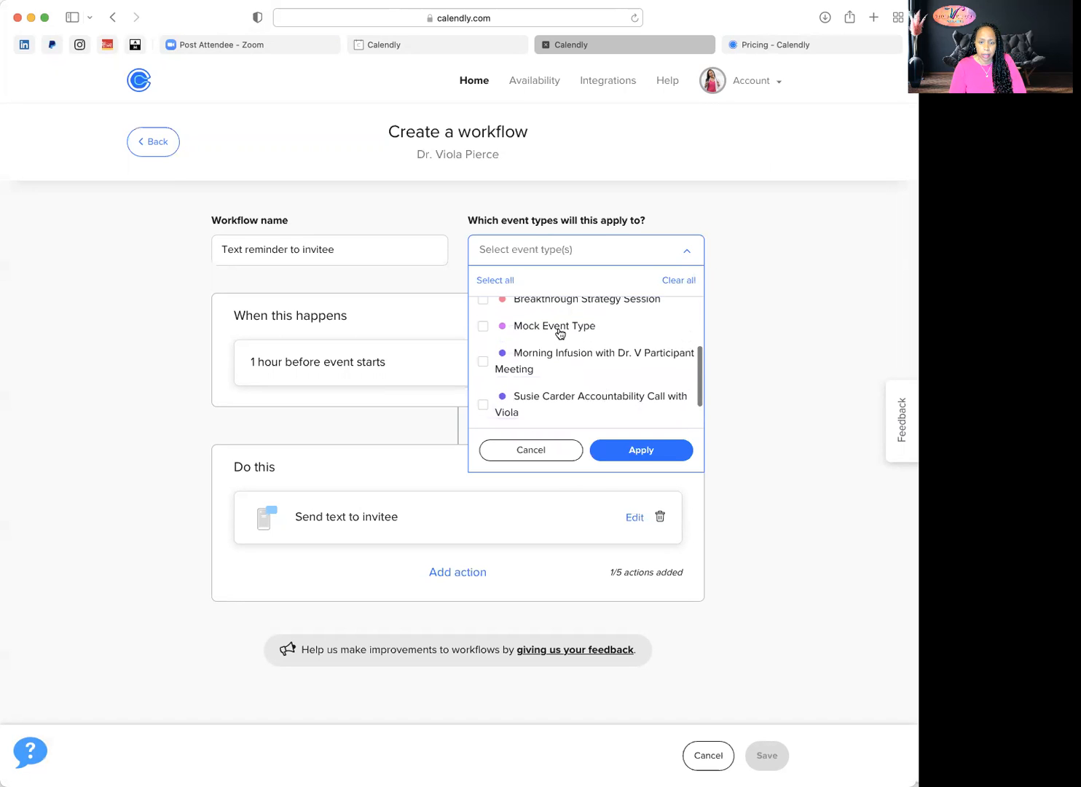
pyautogui.click(484, 328)
pyautogui.click(648, 450)
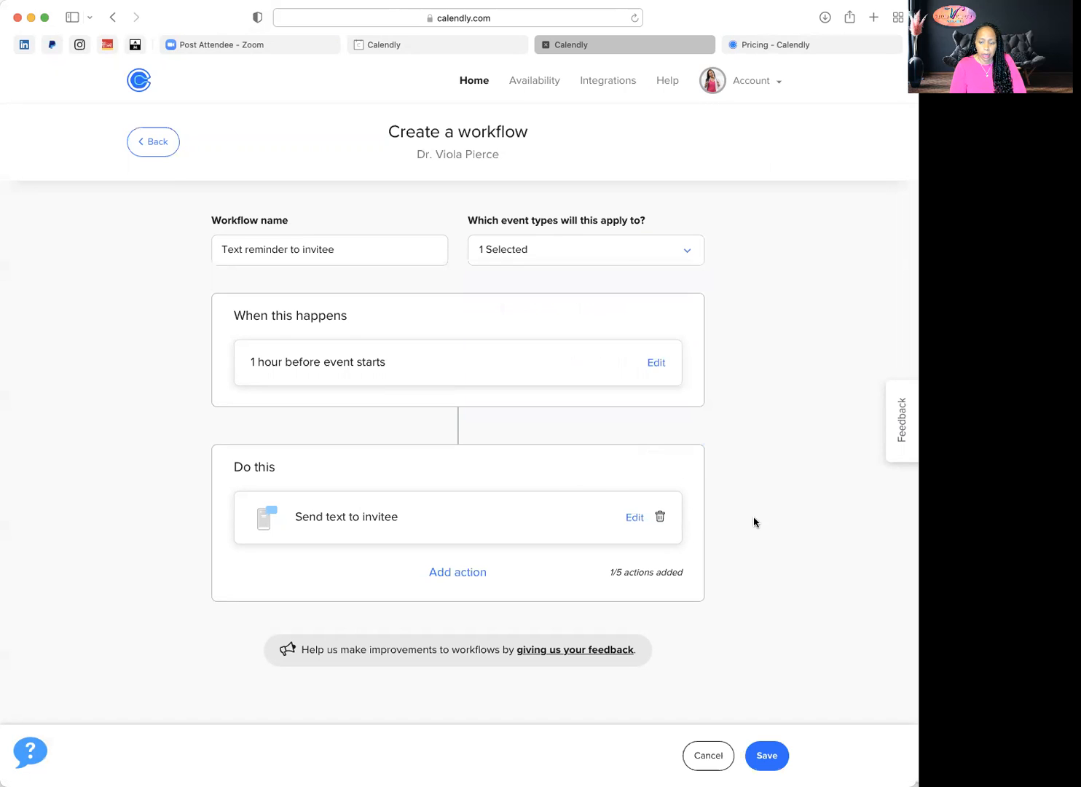
pyautogui.click(765, 760)
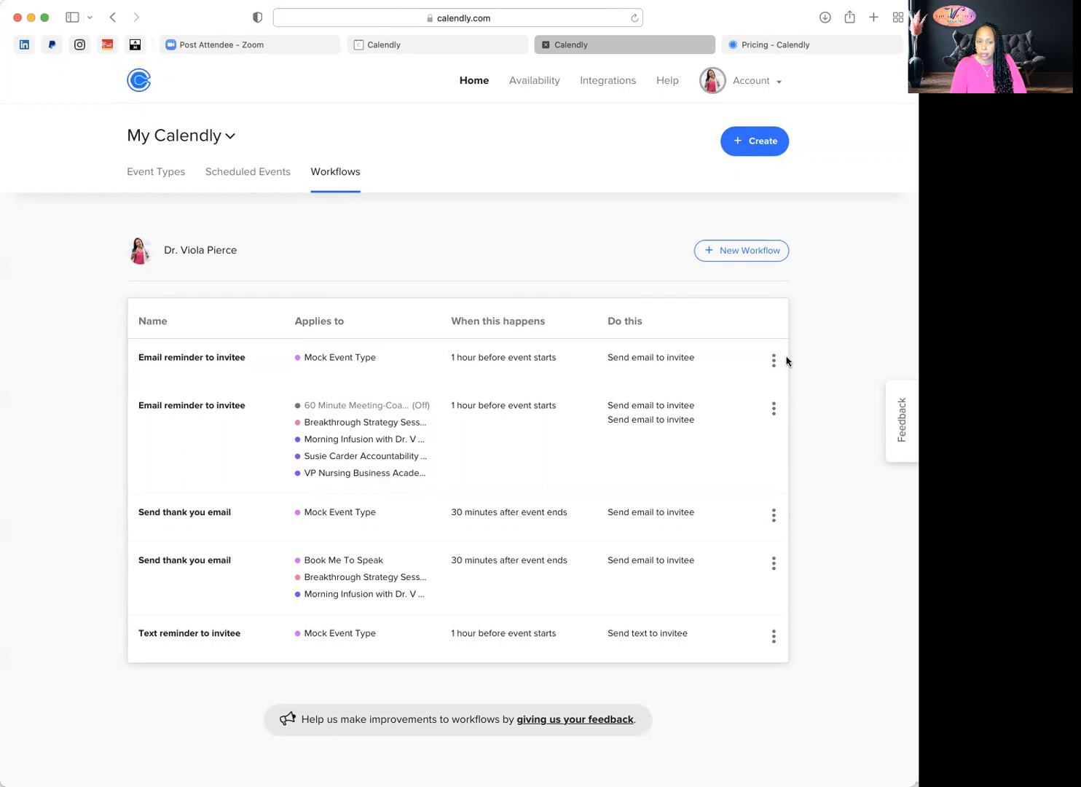
# Return to the event types overview and turn off the Mock Event Type
pyautogui.click(146, 172)
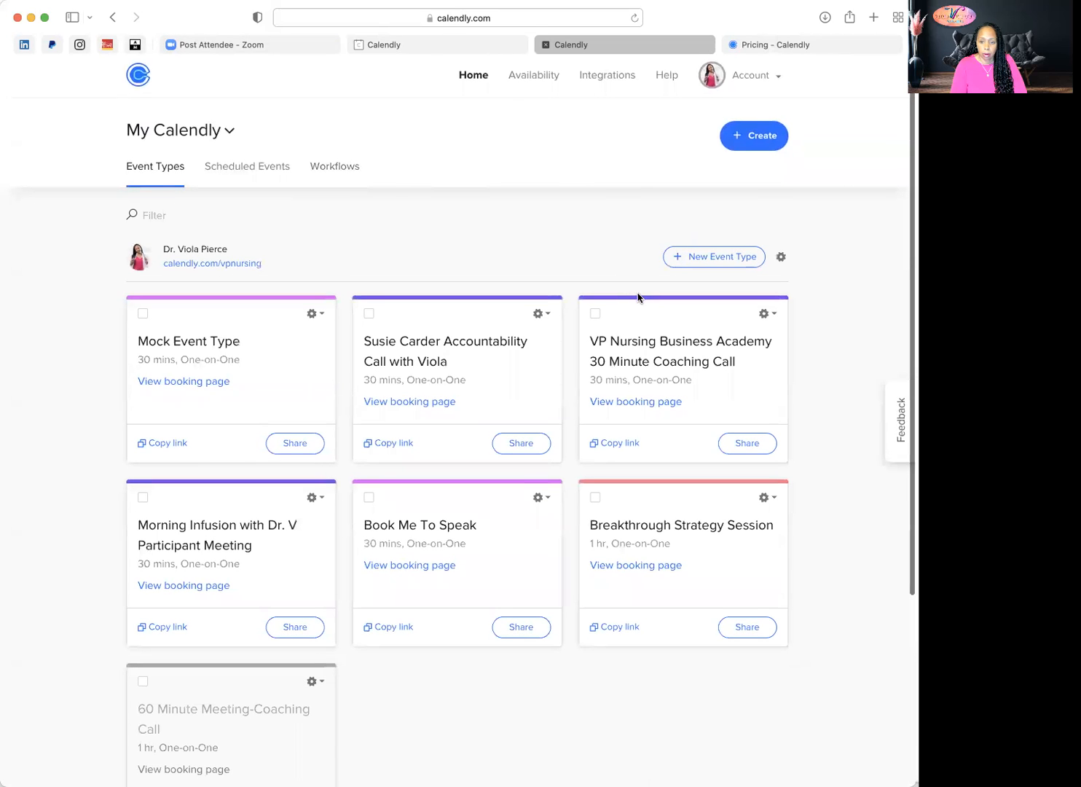
pyautogui.scroll(-2, 635, 293)
pyautogui.scroll(-3, 635, 293)
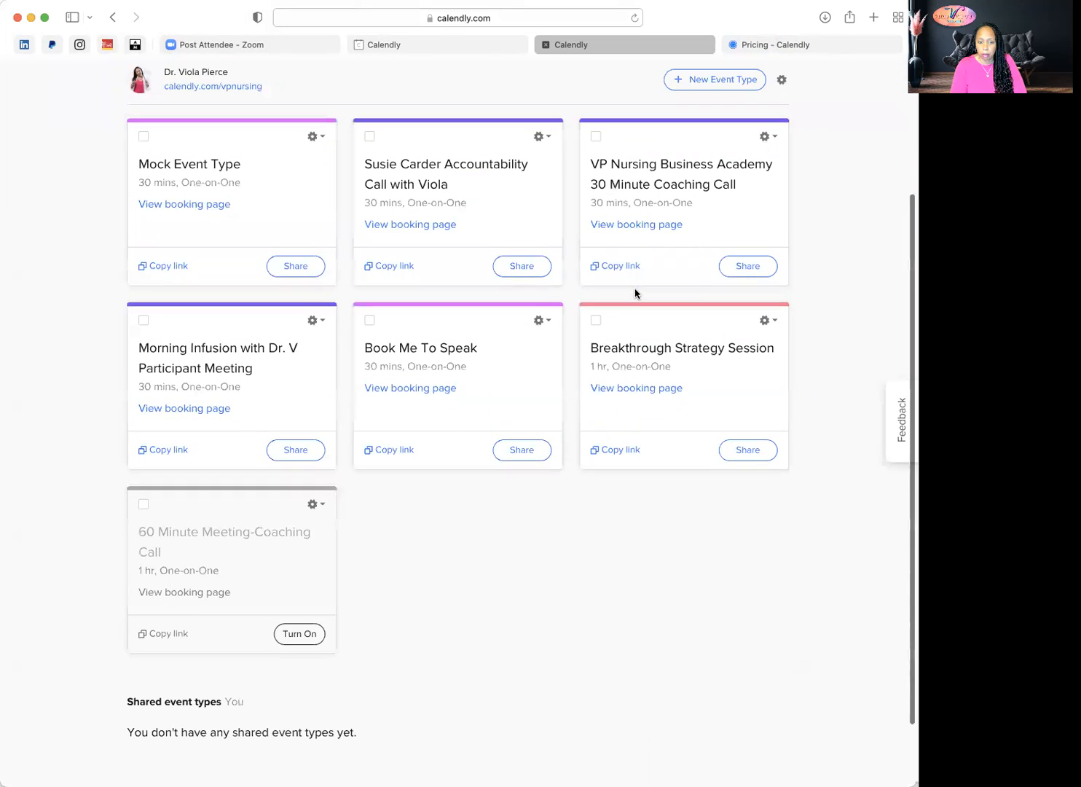
pyautogui.scroll(3, 635, 292)
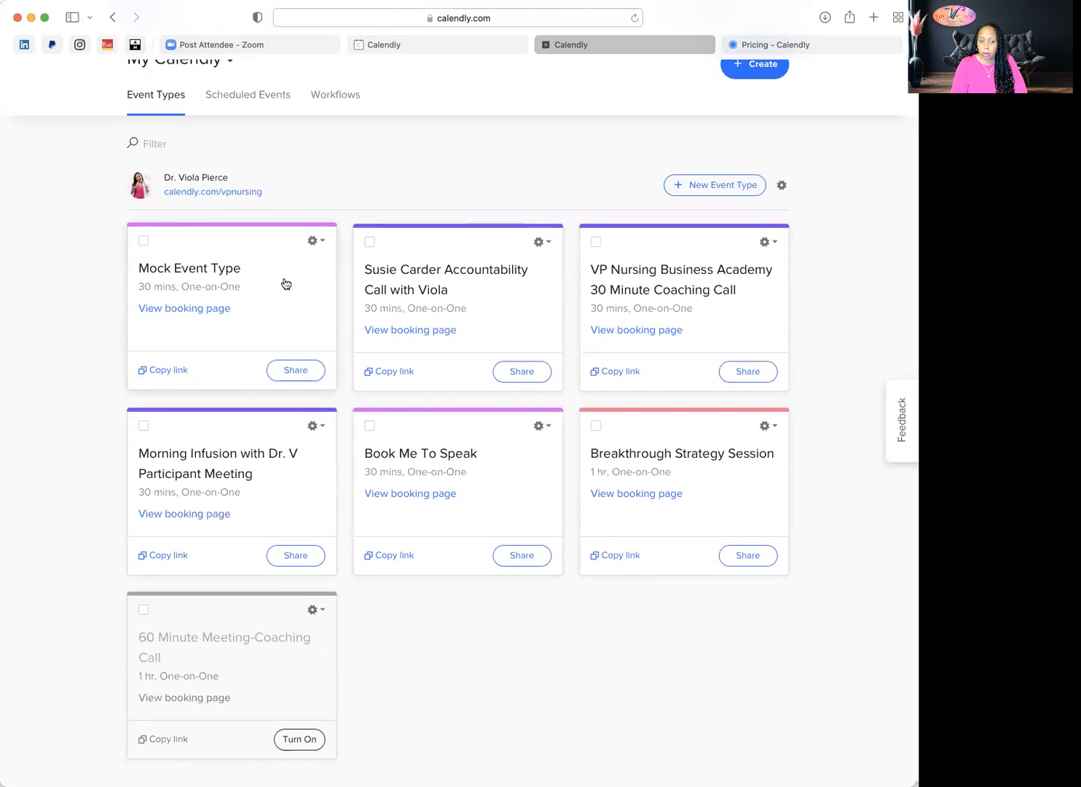
pyautogui.click(321, 245)
pyautogui.click(354, 413)
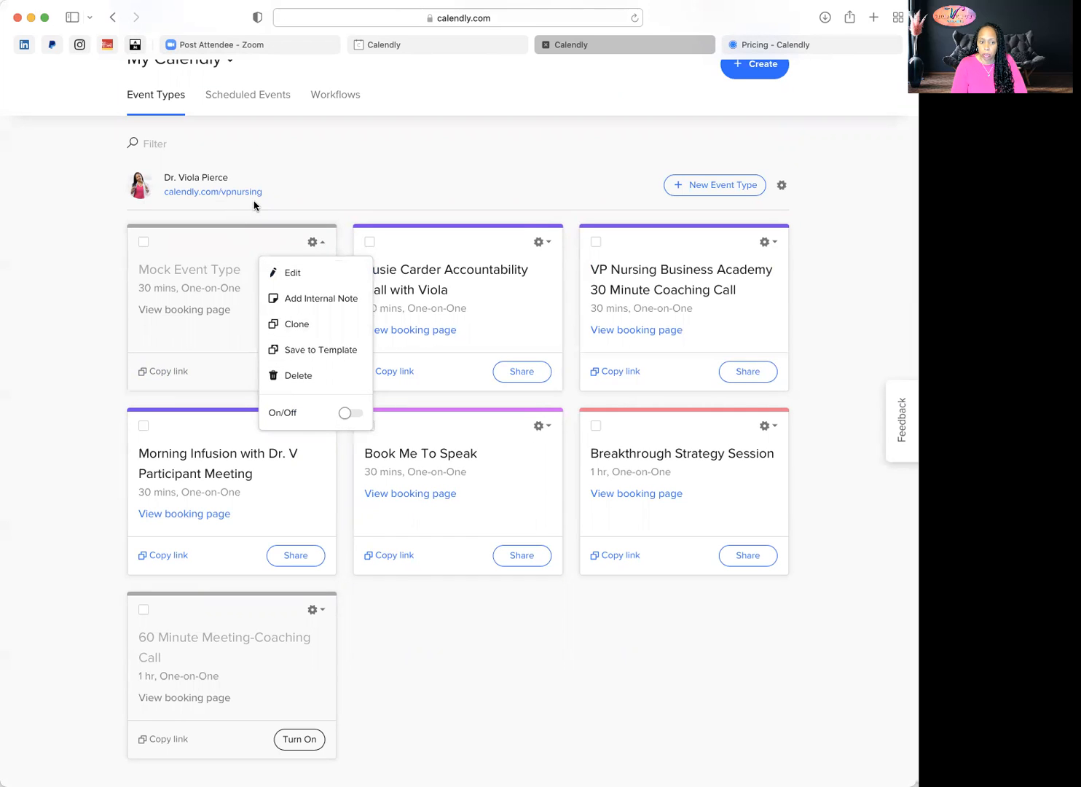
pyautogui.scroll(-2, 326, 182)
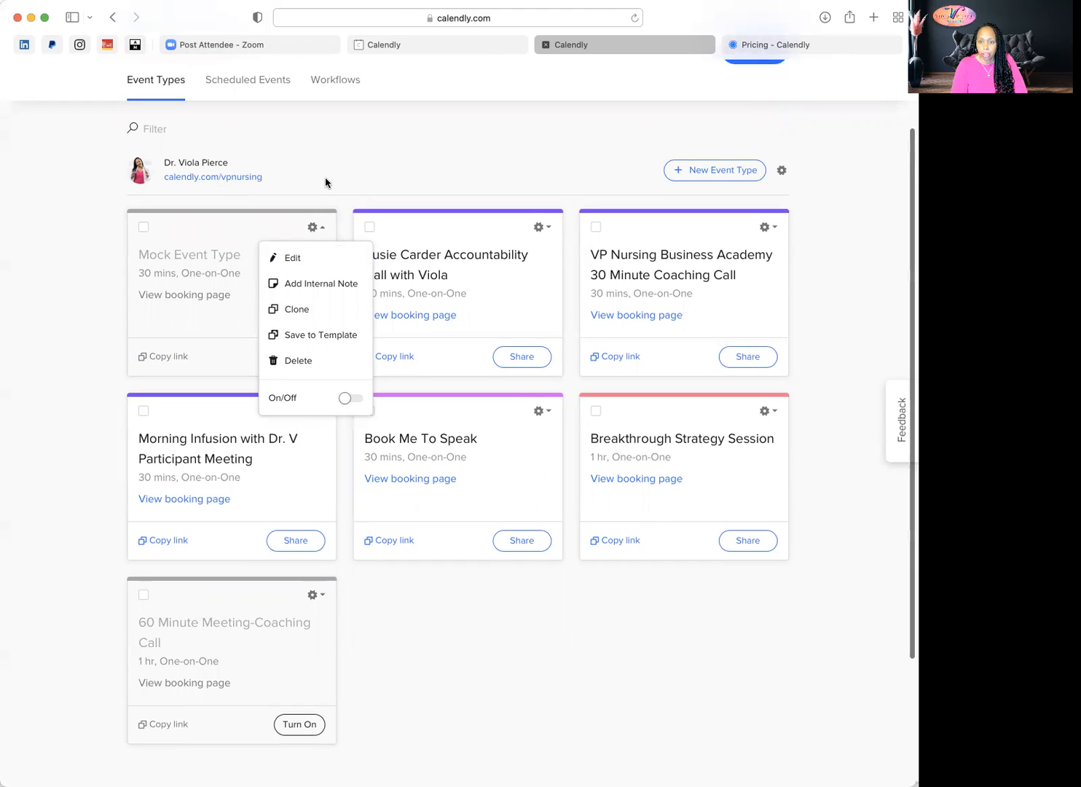
pyautogui.scroll(4, 325, 182)
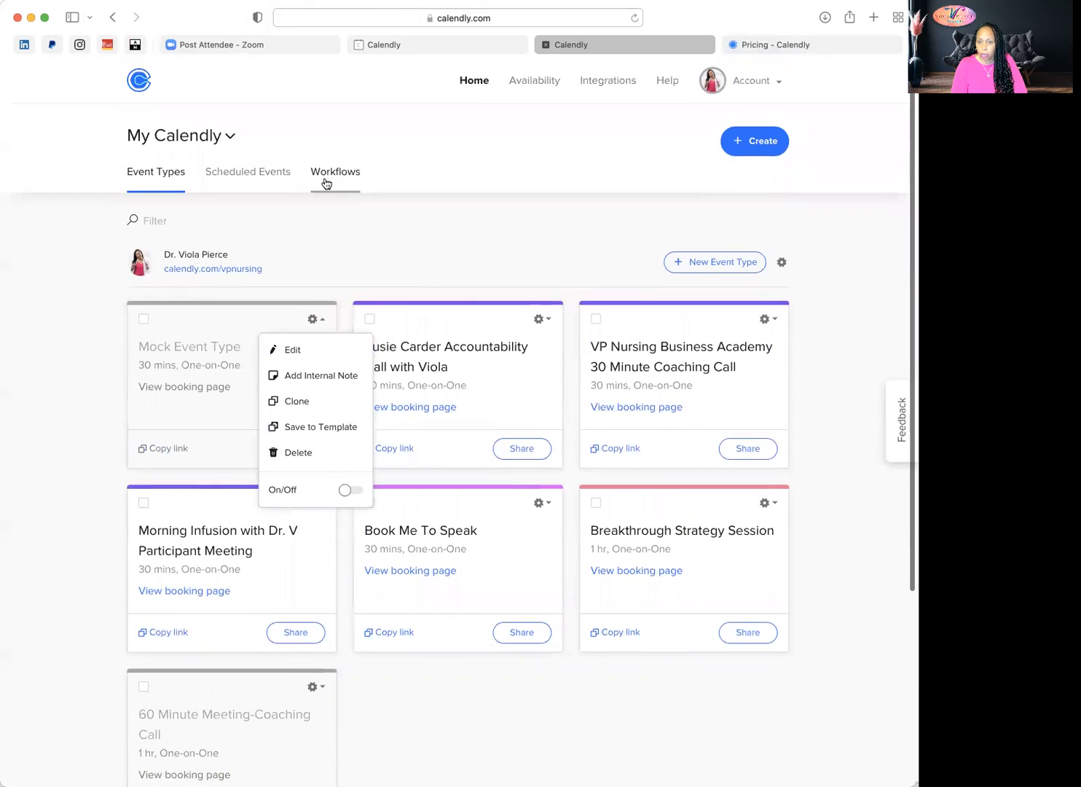